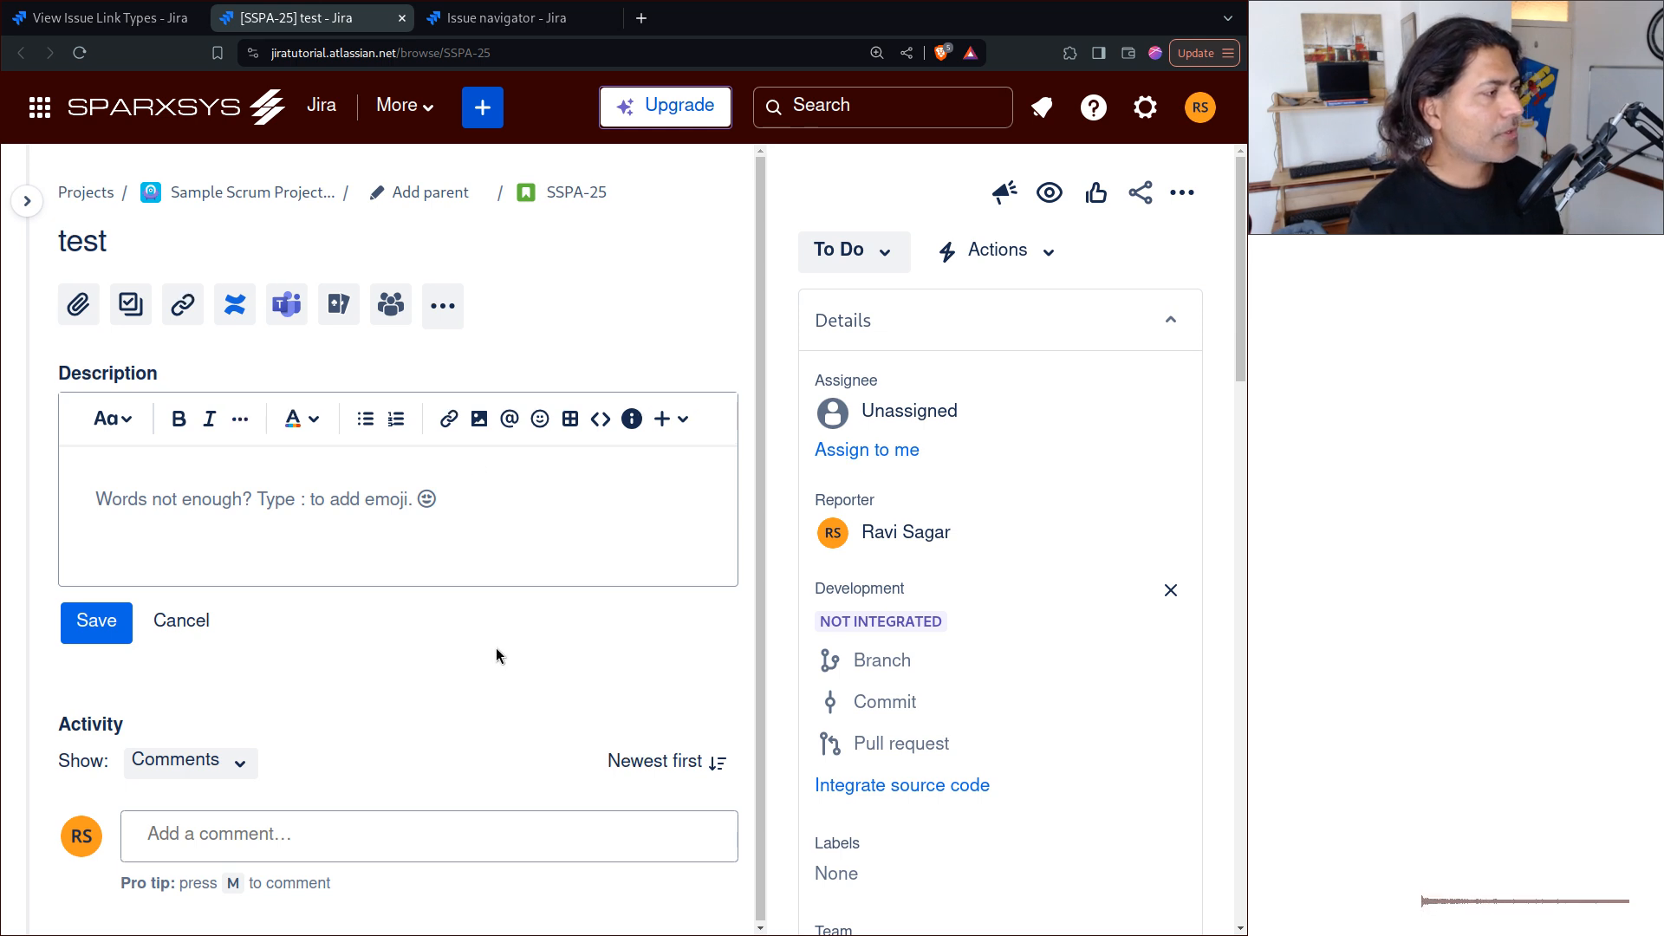
- Discard the empty description edit and start an issue link on SSPA-25 with TAR-1 Story 1 as the linked issue
click(182, 622)
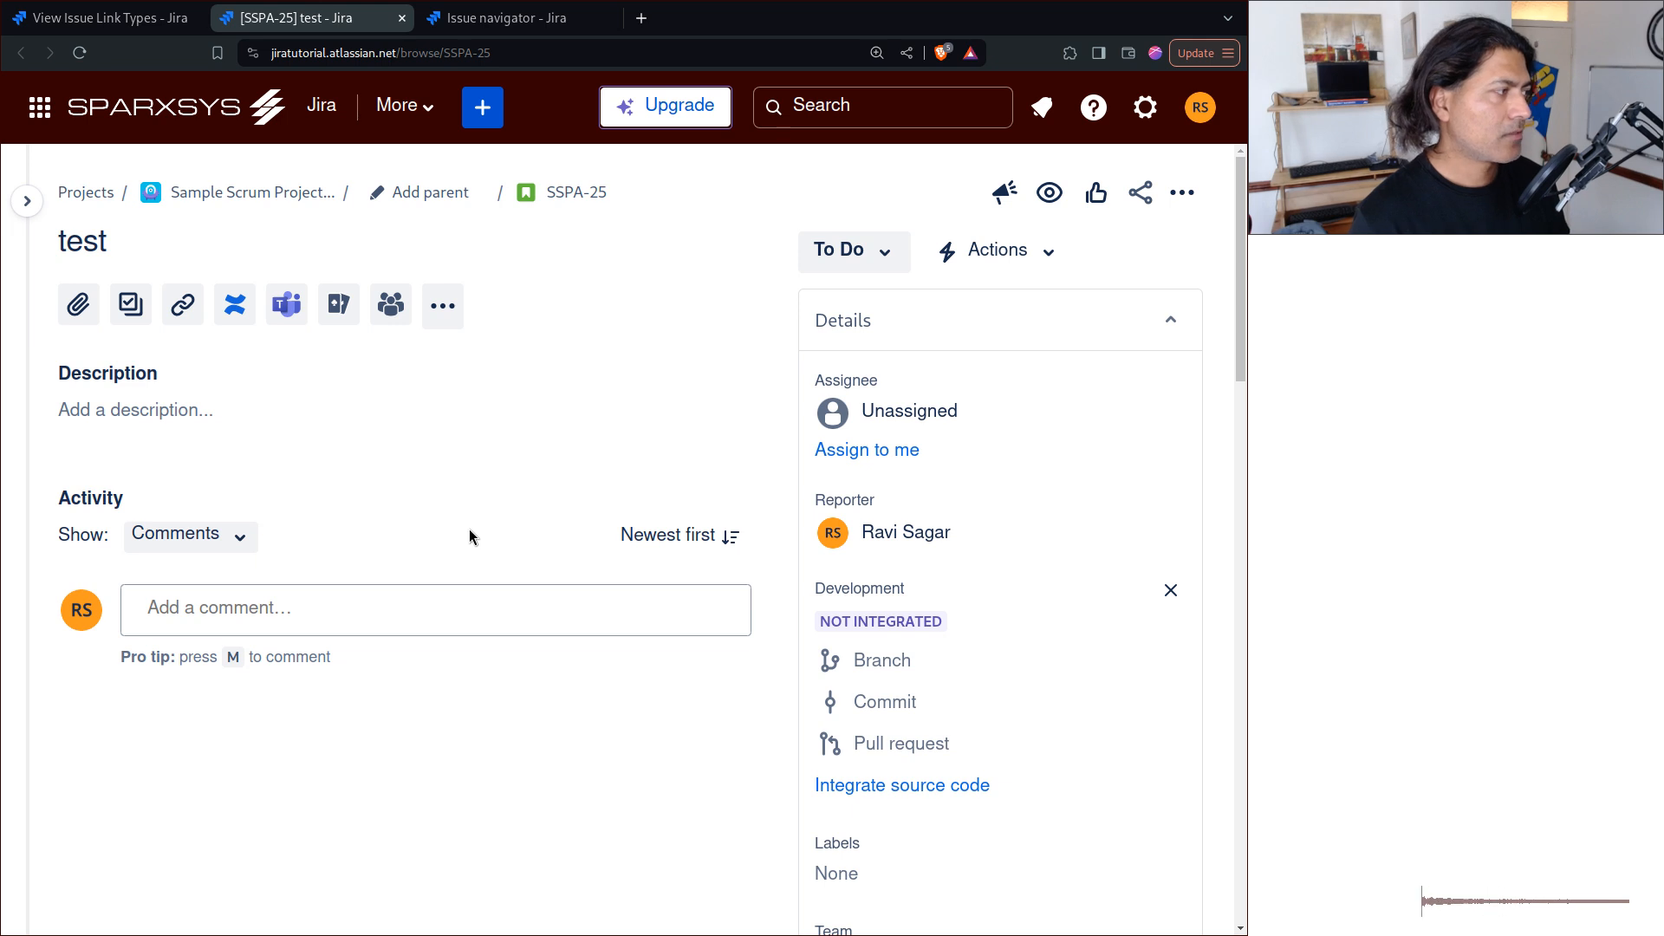
click(185, 308)
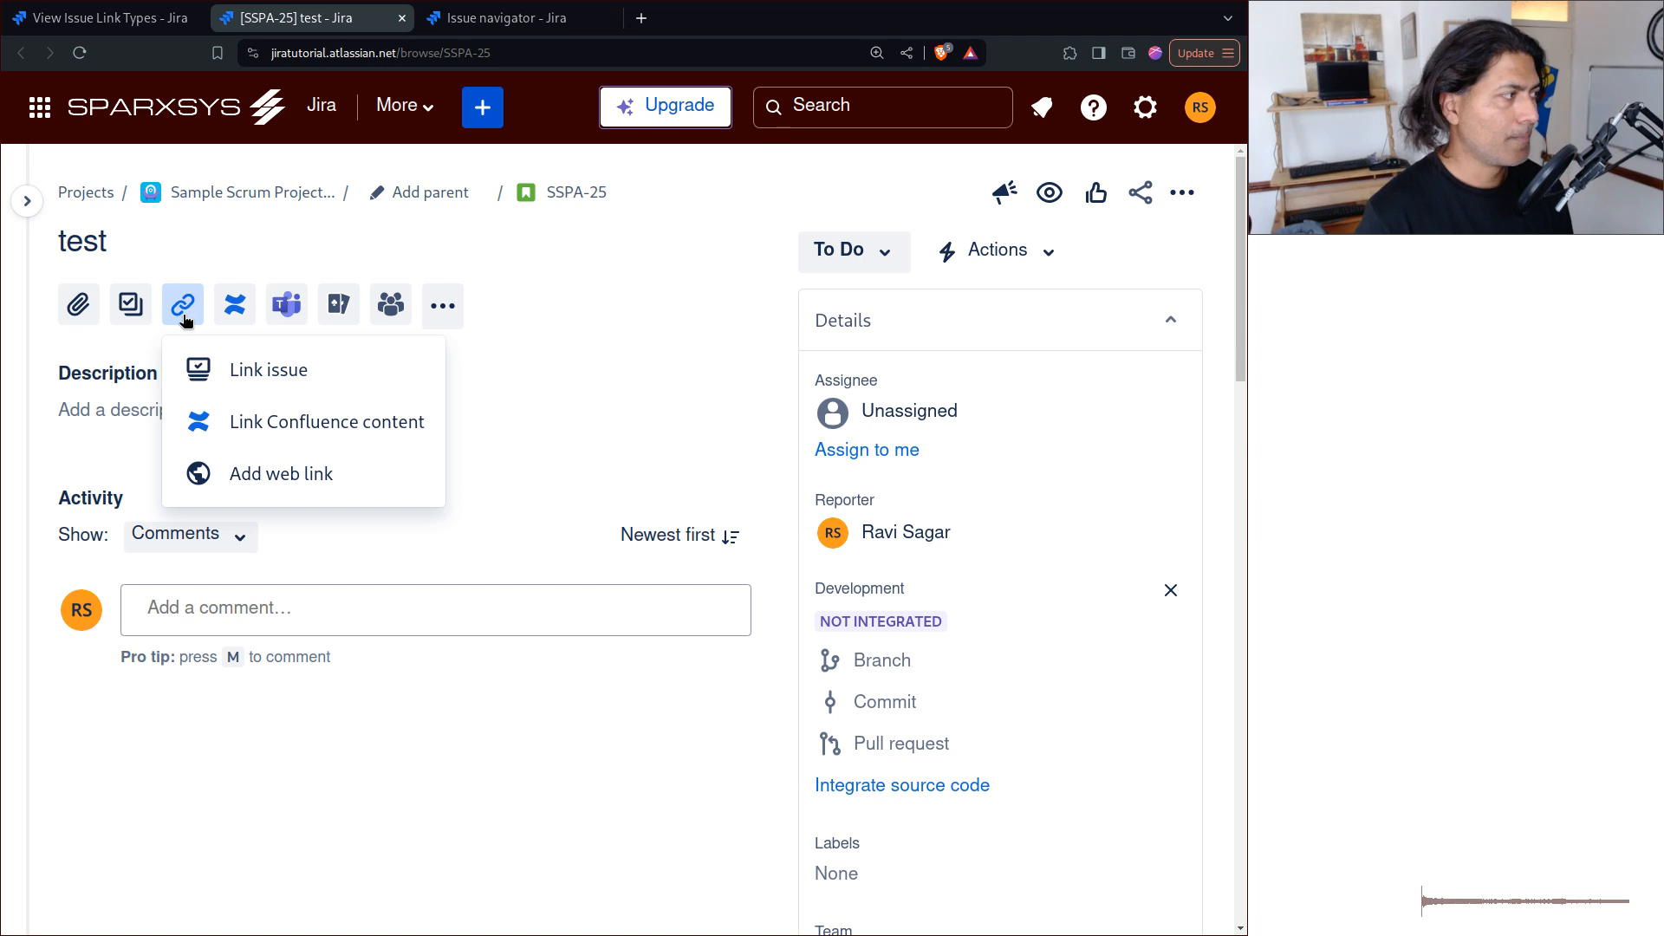
click(251, 368)
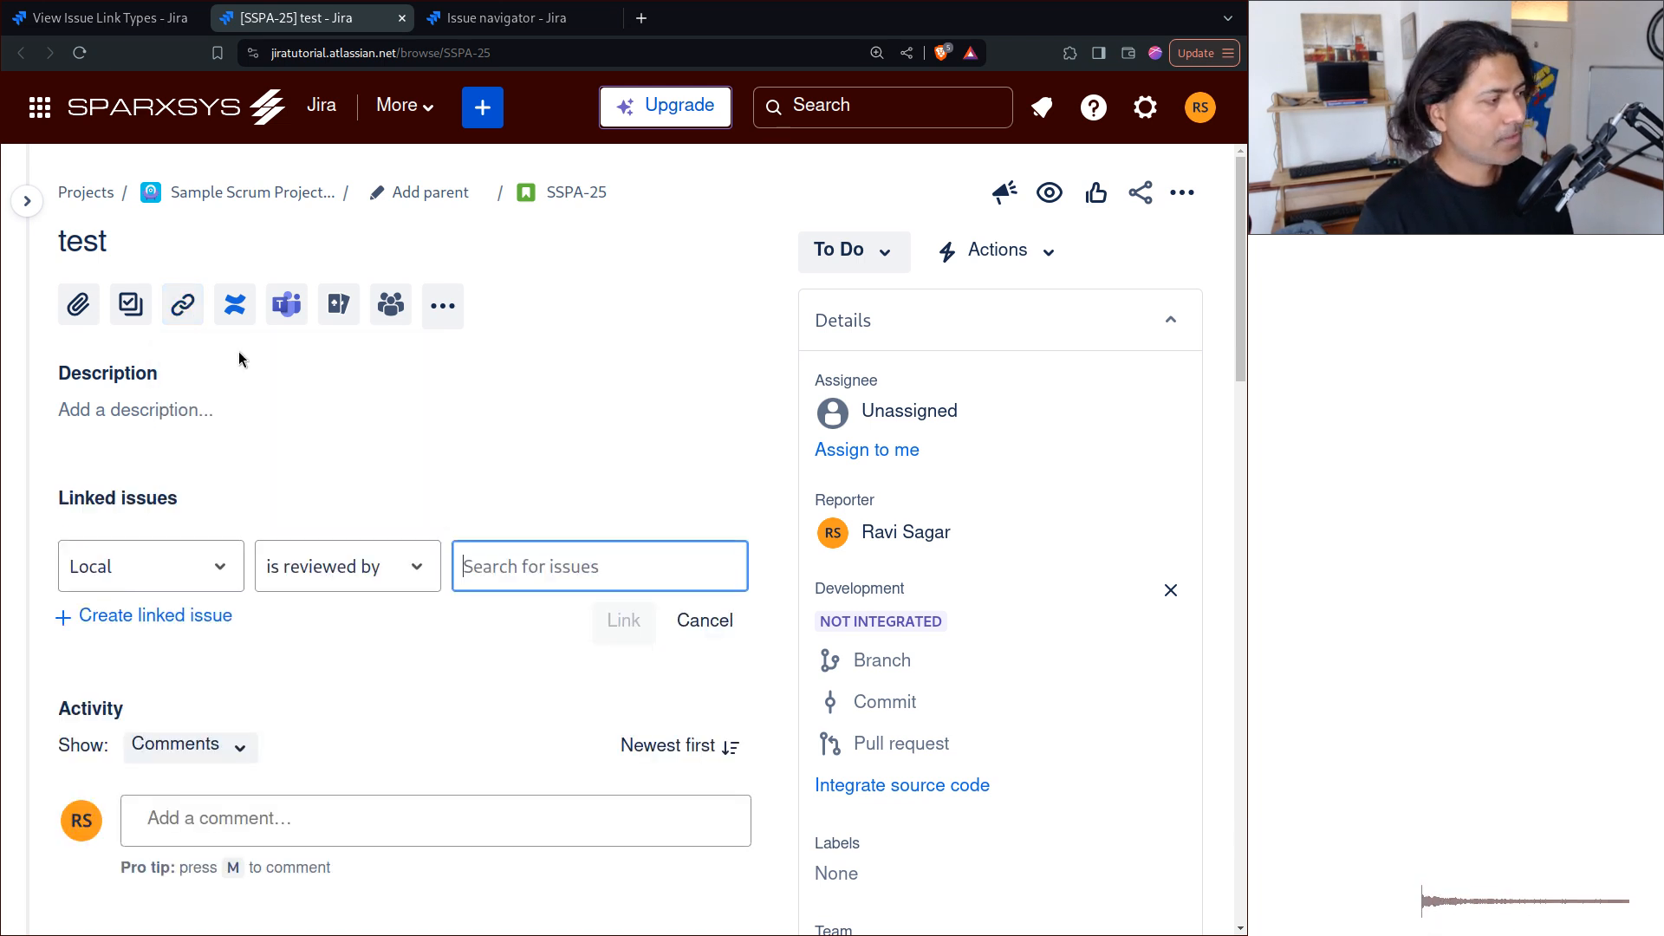
click(594, 568)
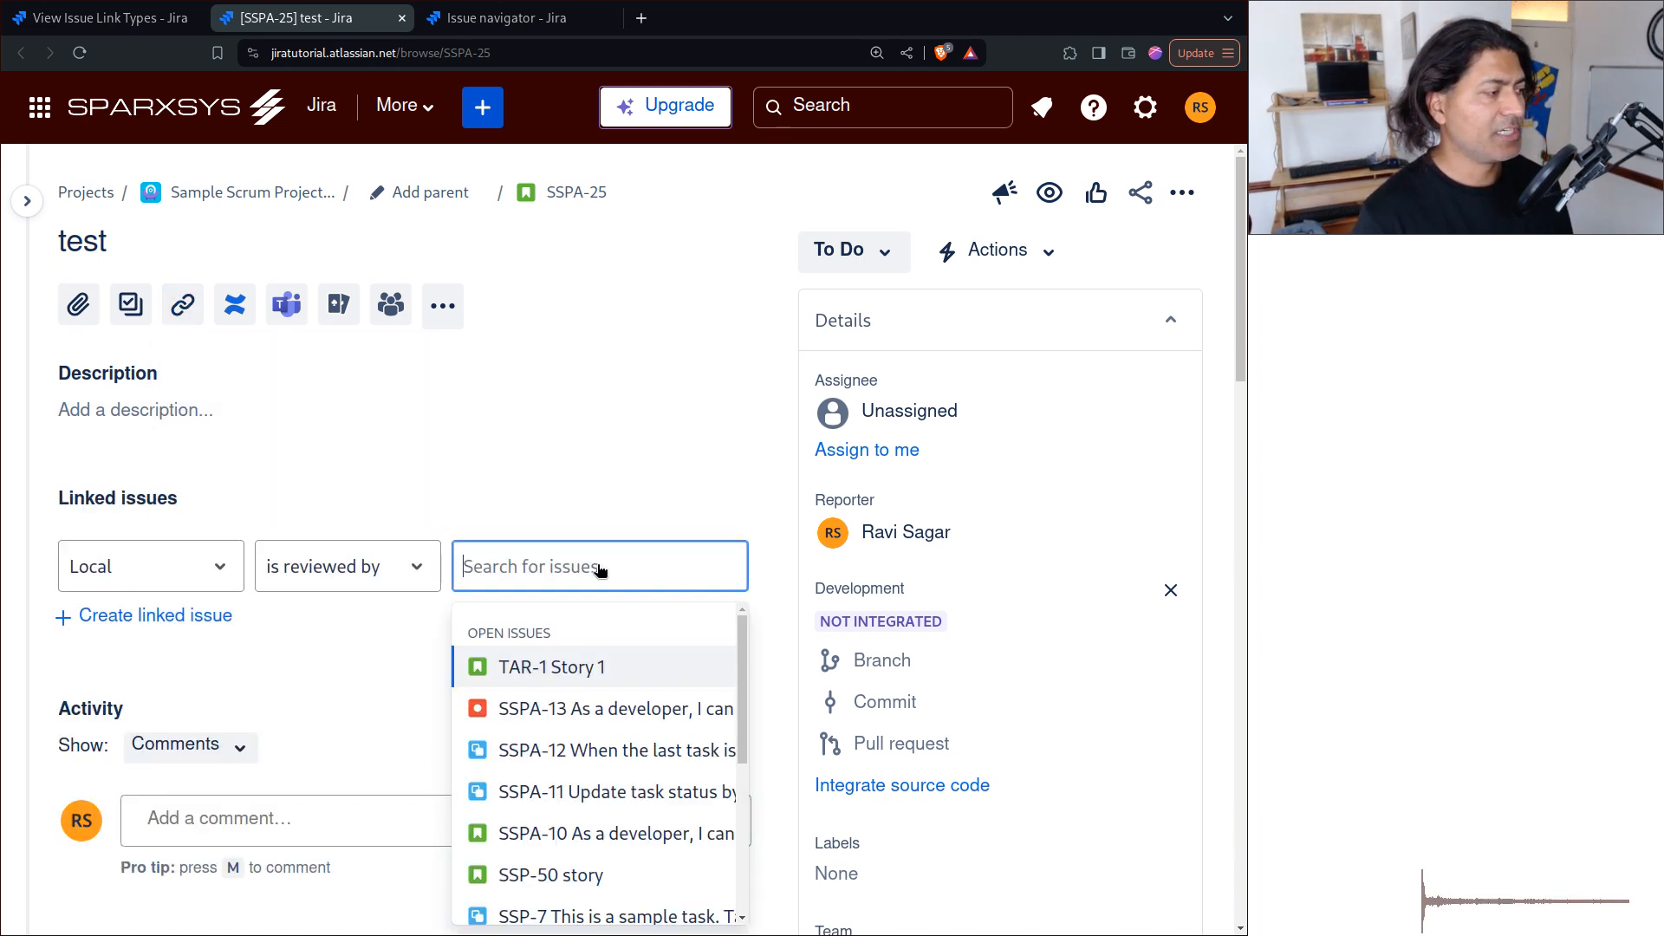
click(606, 669)
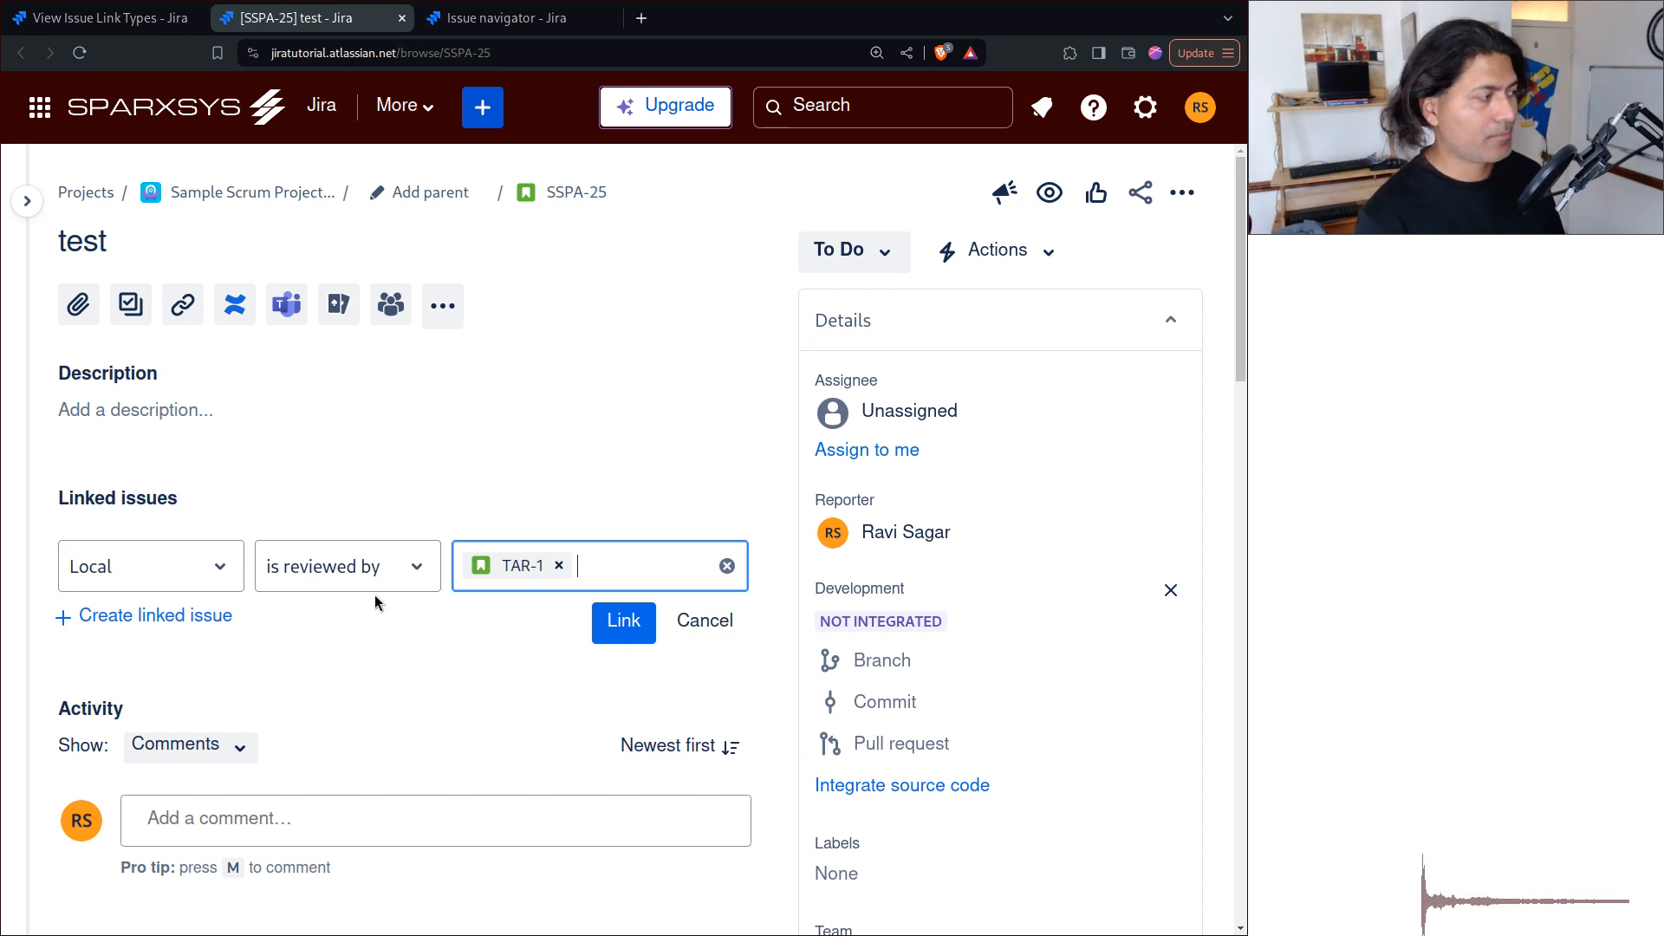
- Keep the link source as Local, set the relationship to "is blocked by" and create the link to TAR-1
click(216, 568)
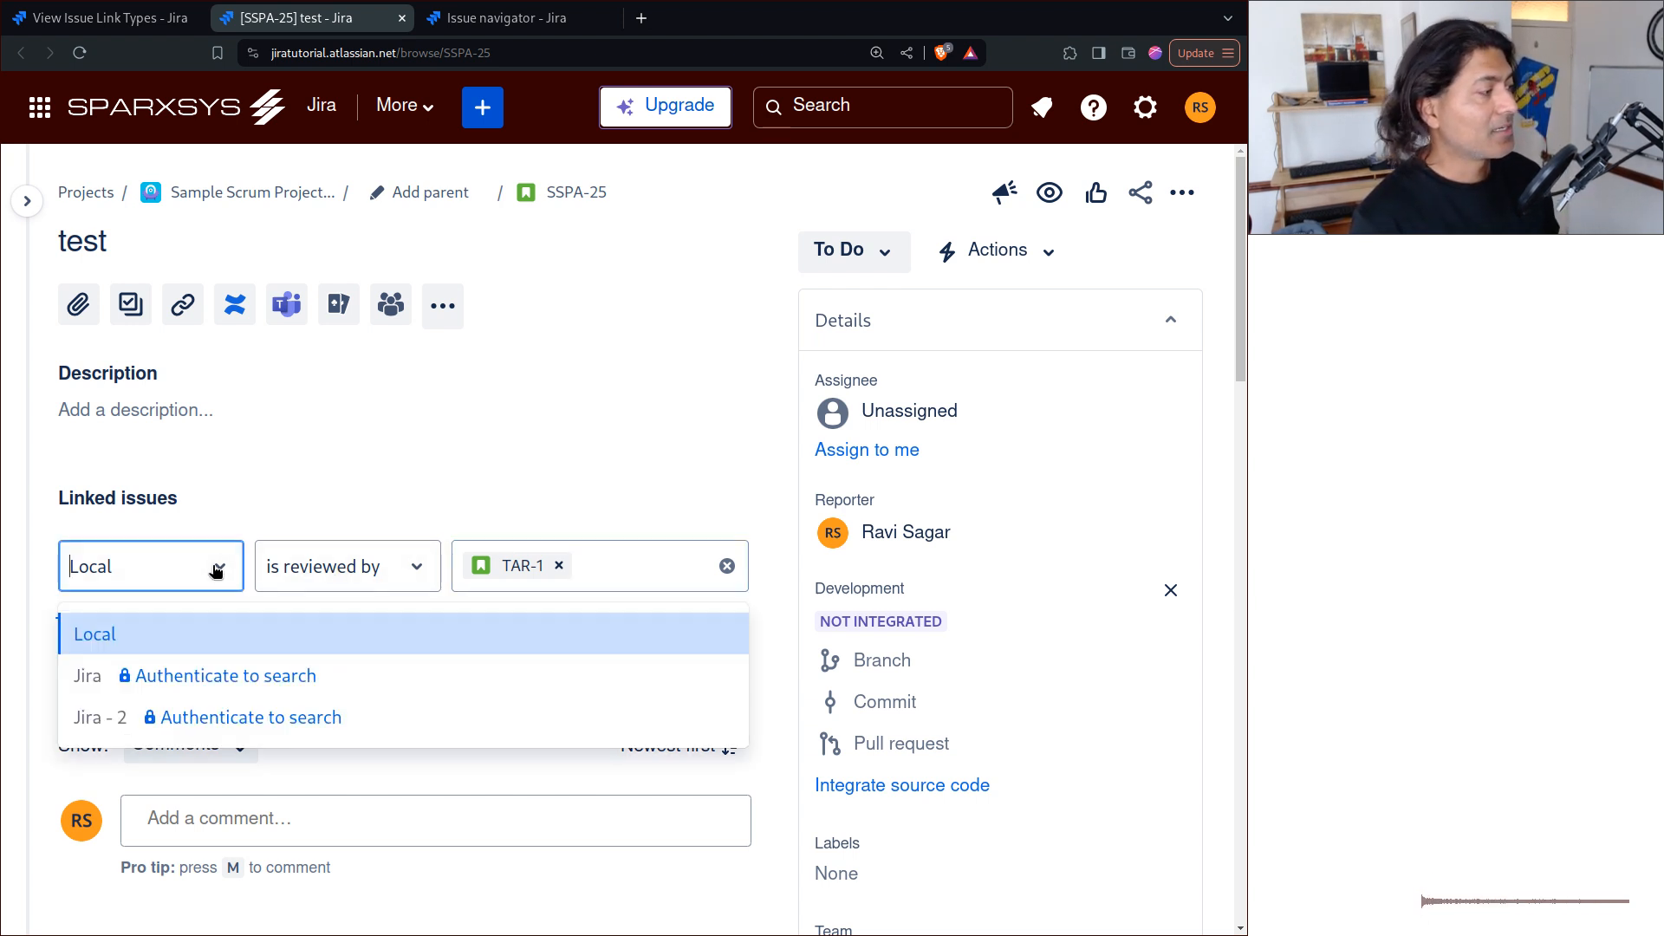
click(216, 569)
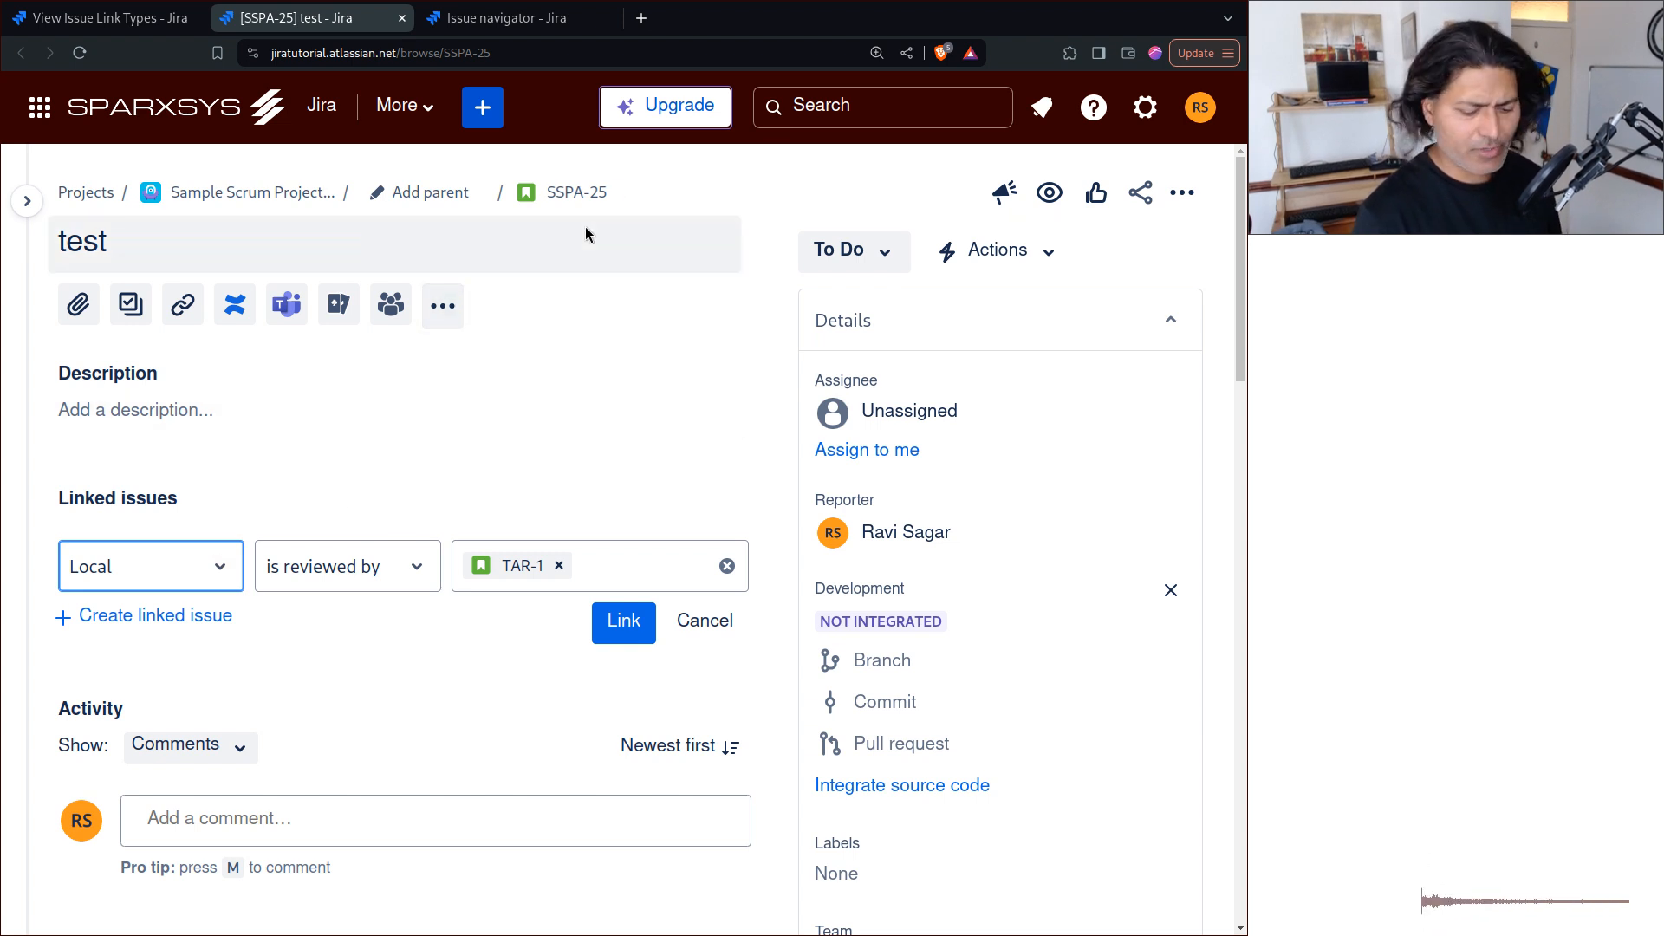
key(ctrl+plus)
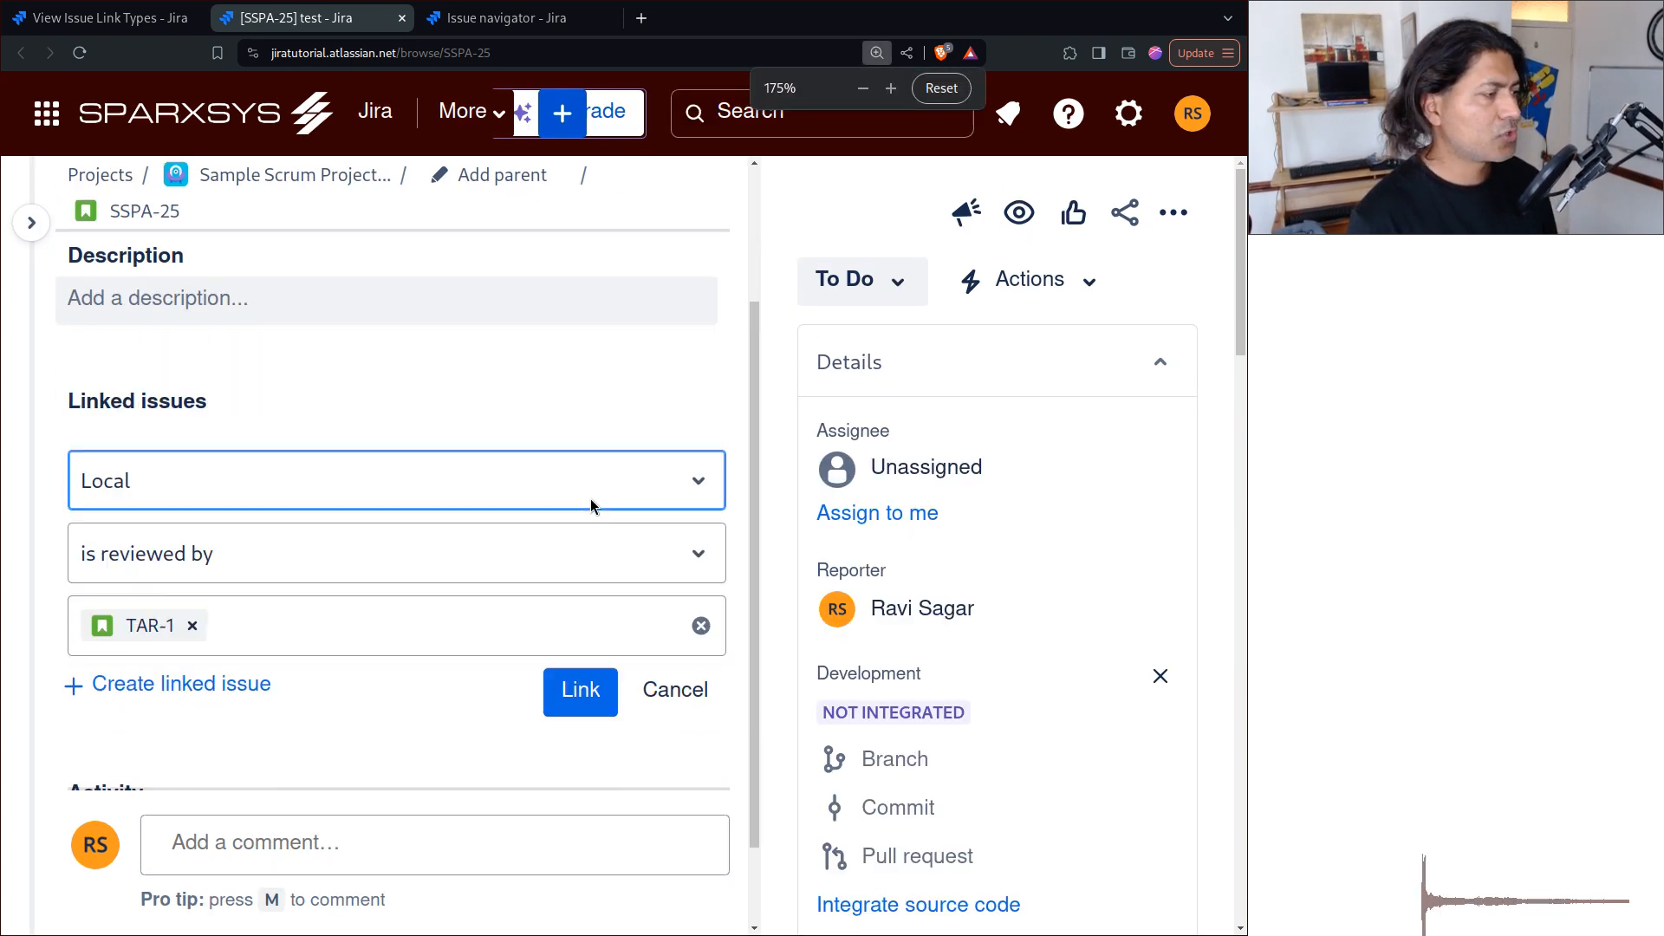
scroll(590, 500, down, 1)
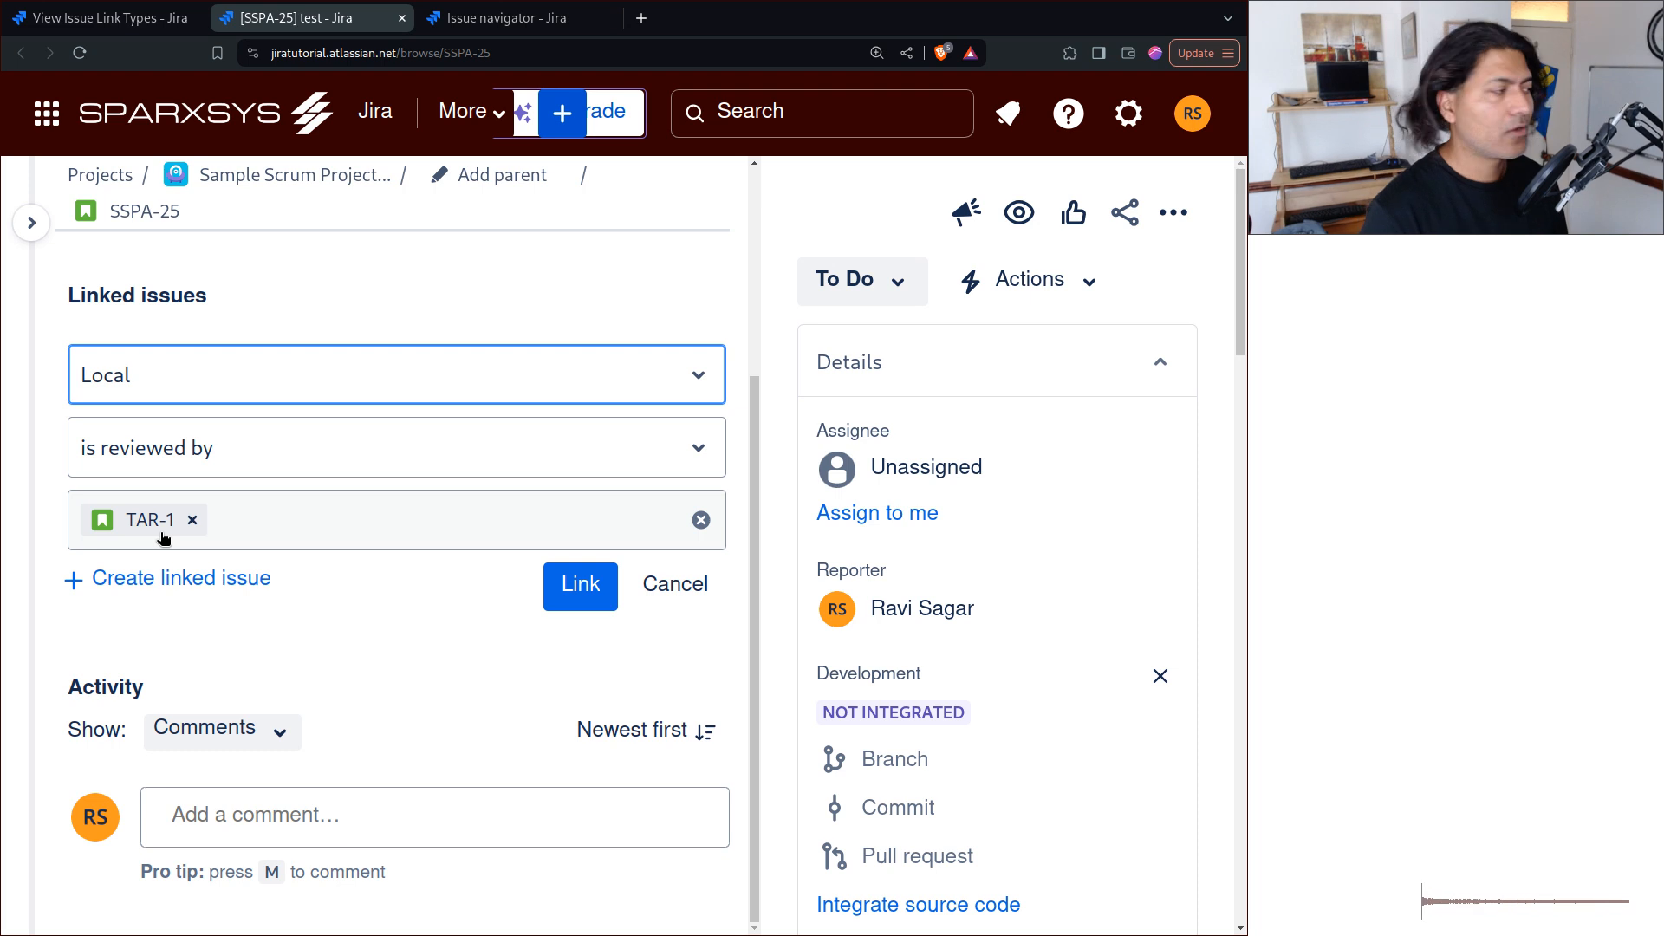
click(351, 455)
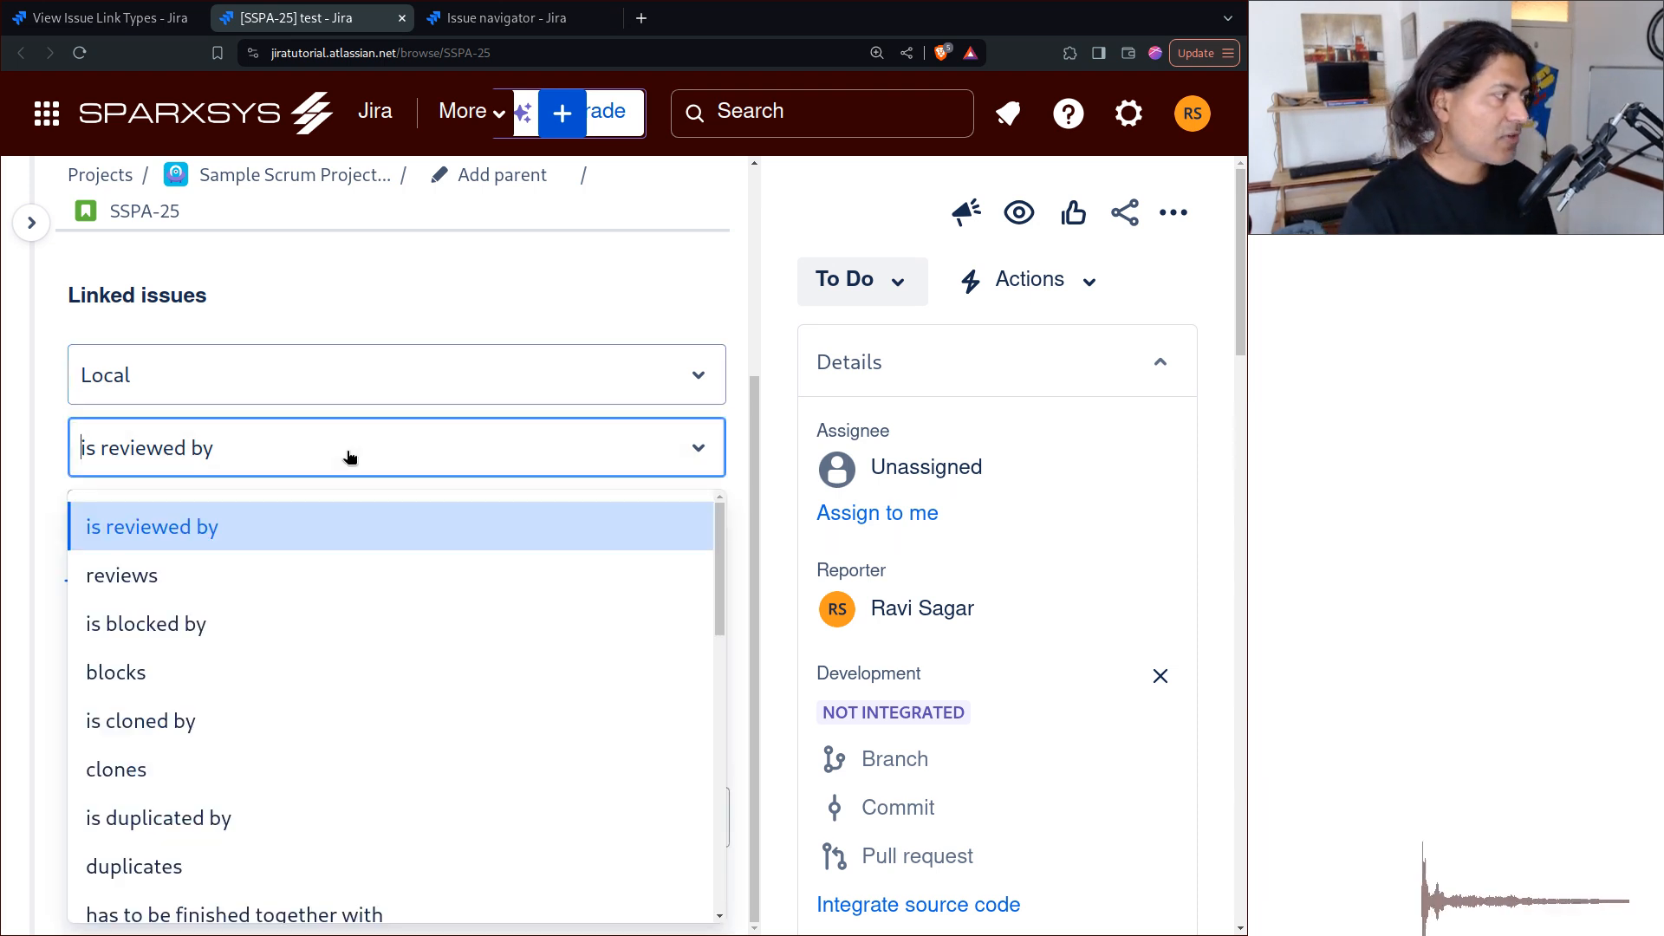
click(182, 630)
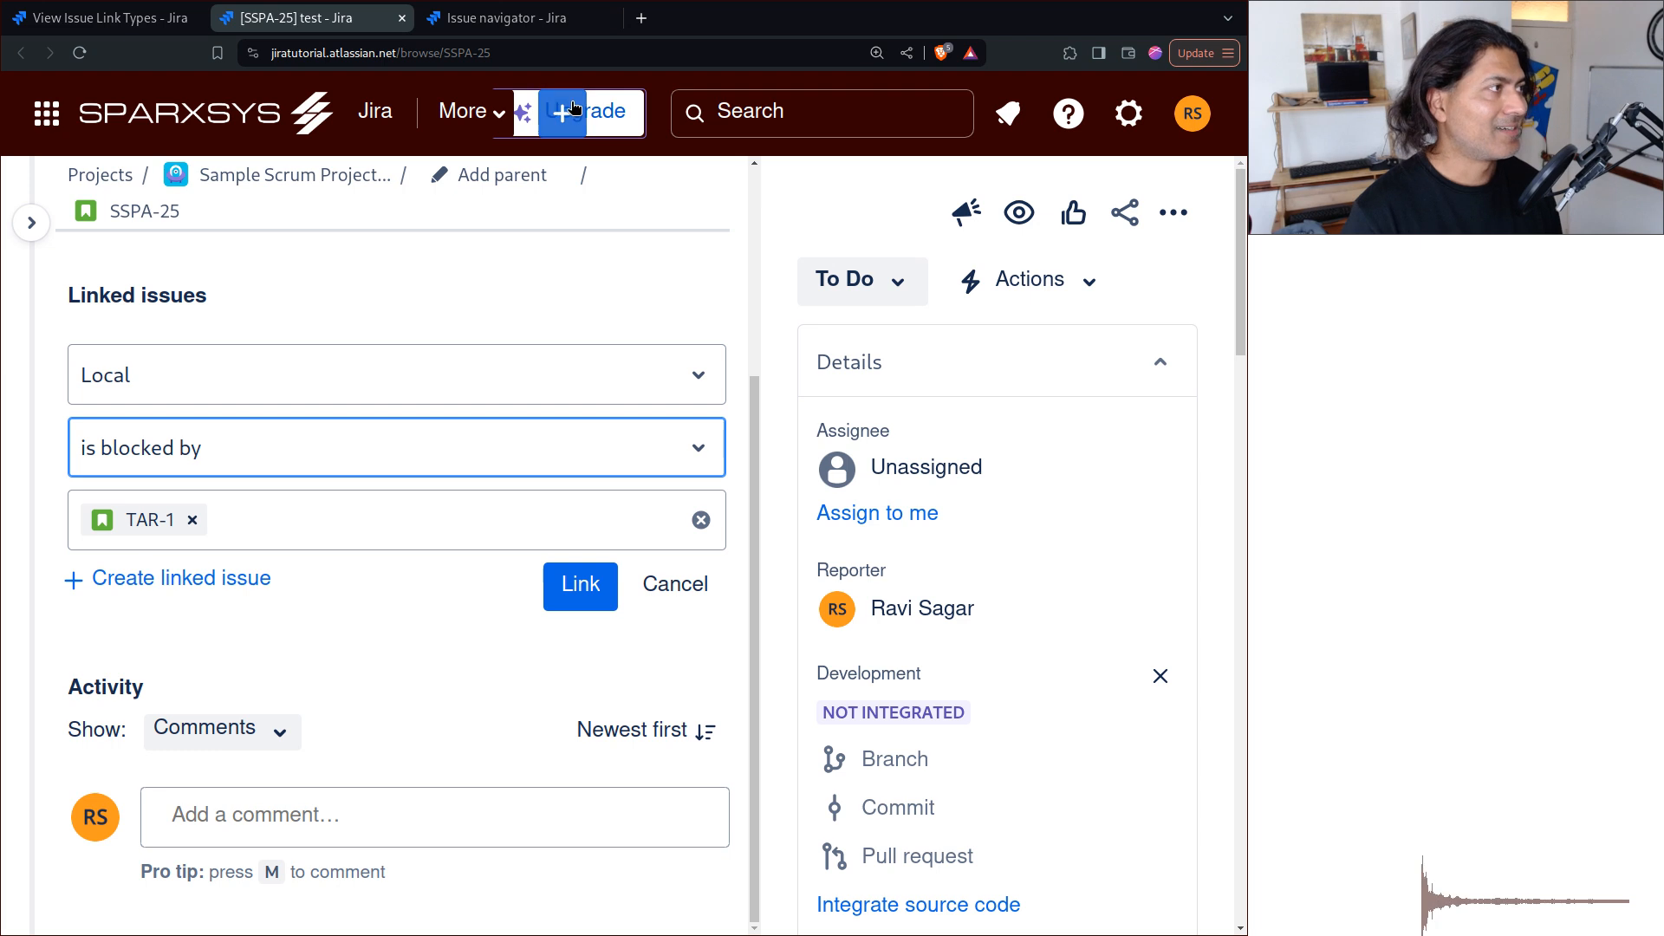
click(560, 598)
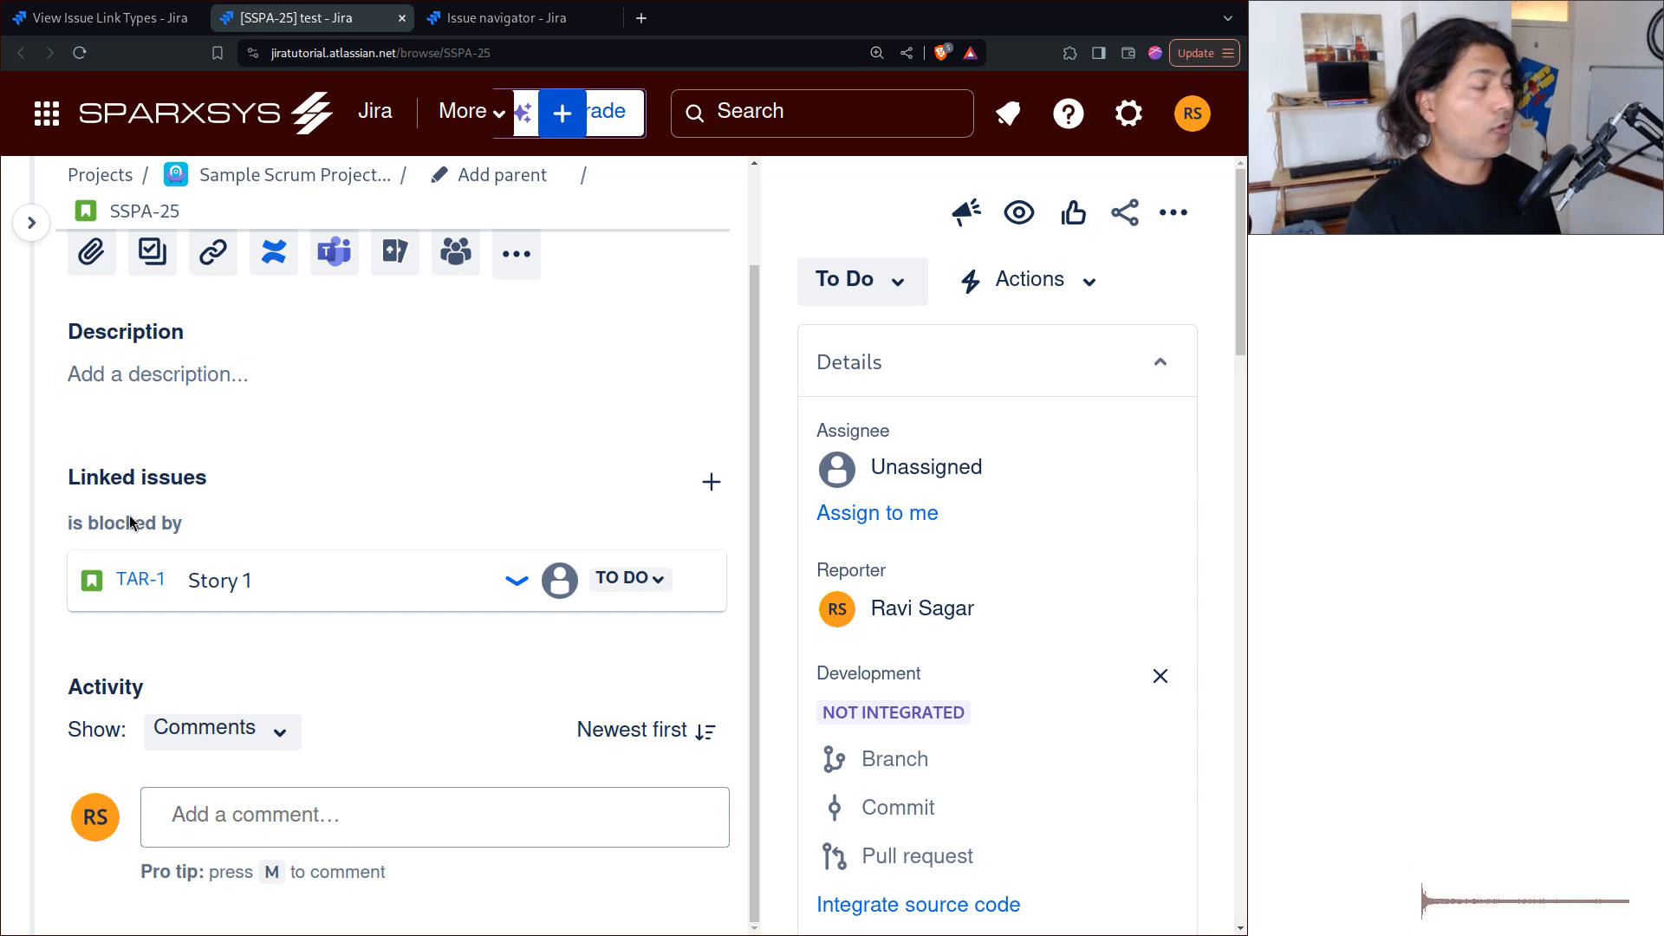
- Open TAR-1 in a separate tab, examine the reciprocal relationship in its linked issues, and return to SSPA-25
mouse_move(137, 589)
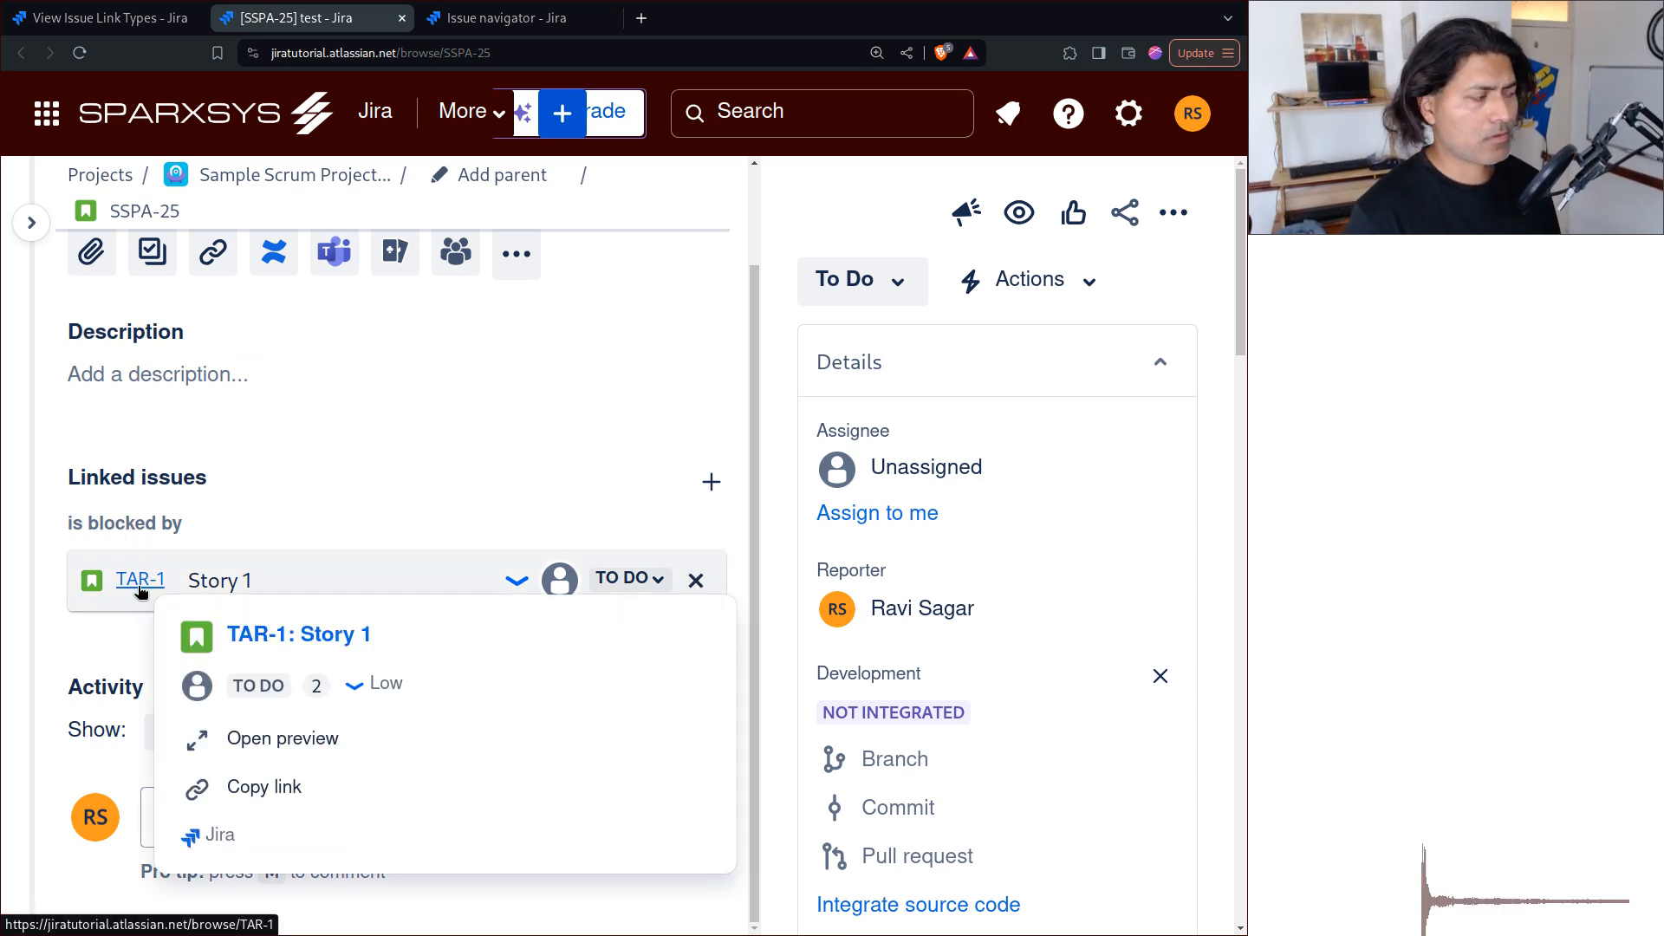
middle_click(137, 588)
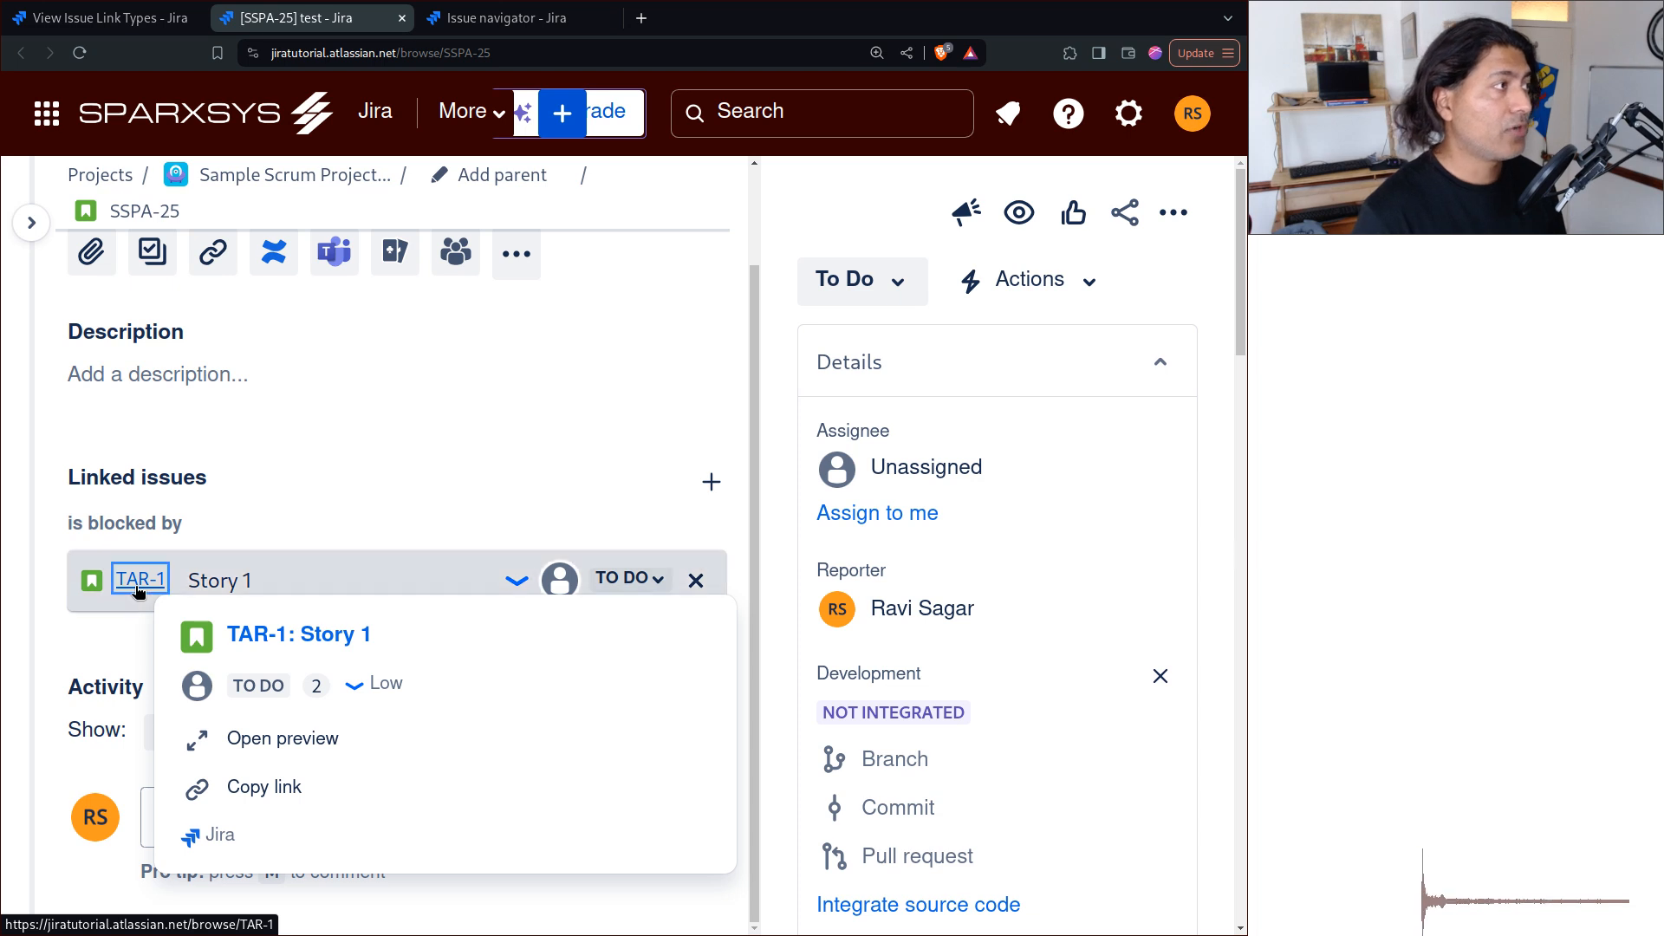
key(ctrl+Tab)
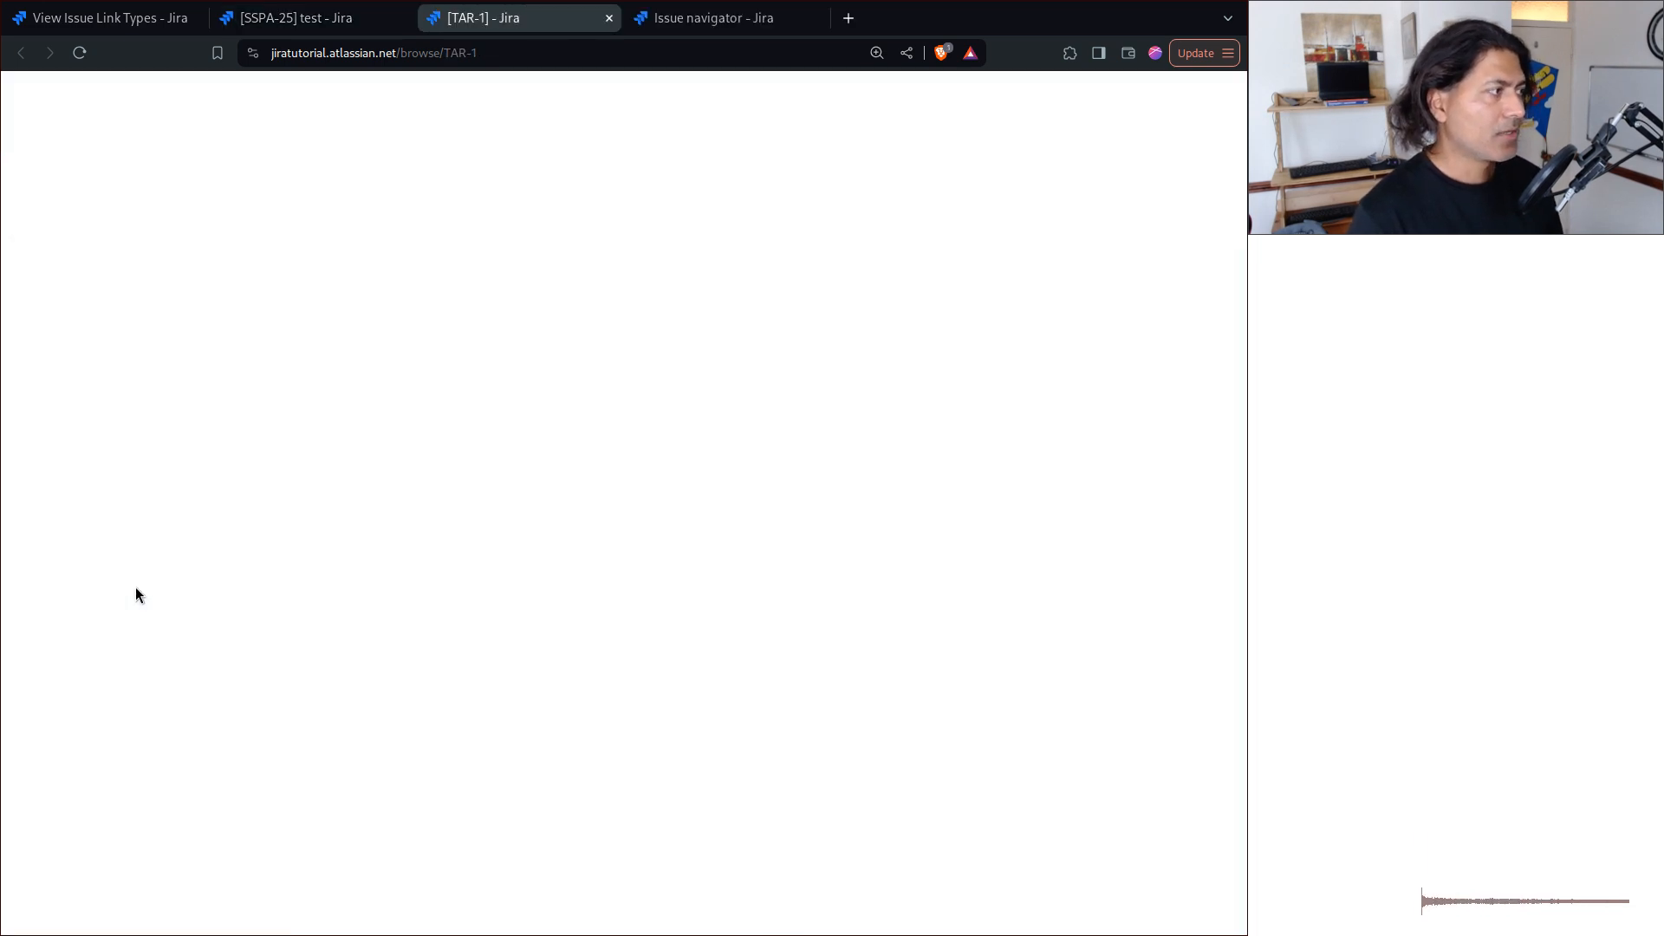
scroll(257, 525, down, 3)
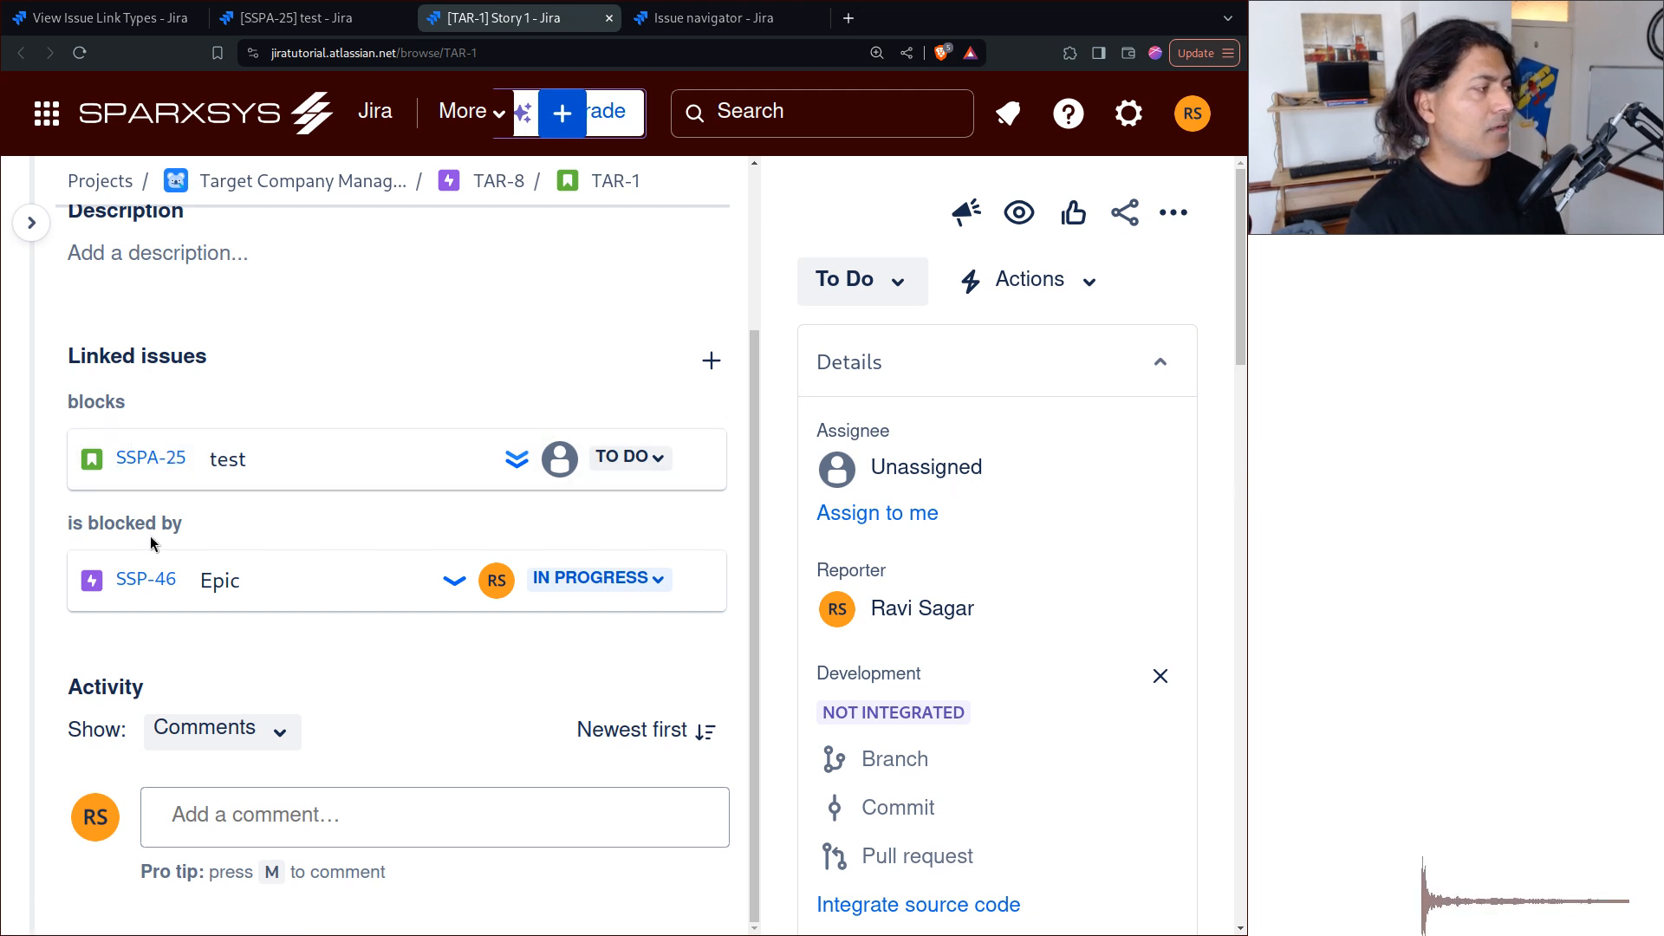
mouse_move(149, 463)
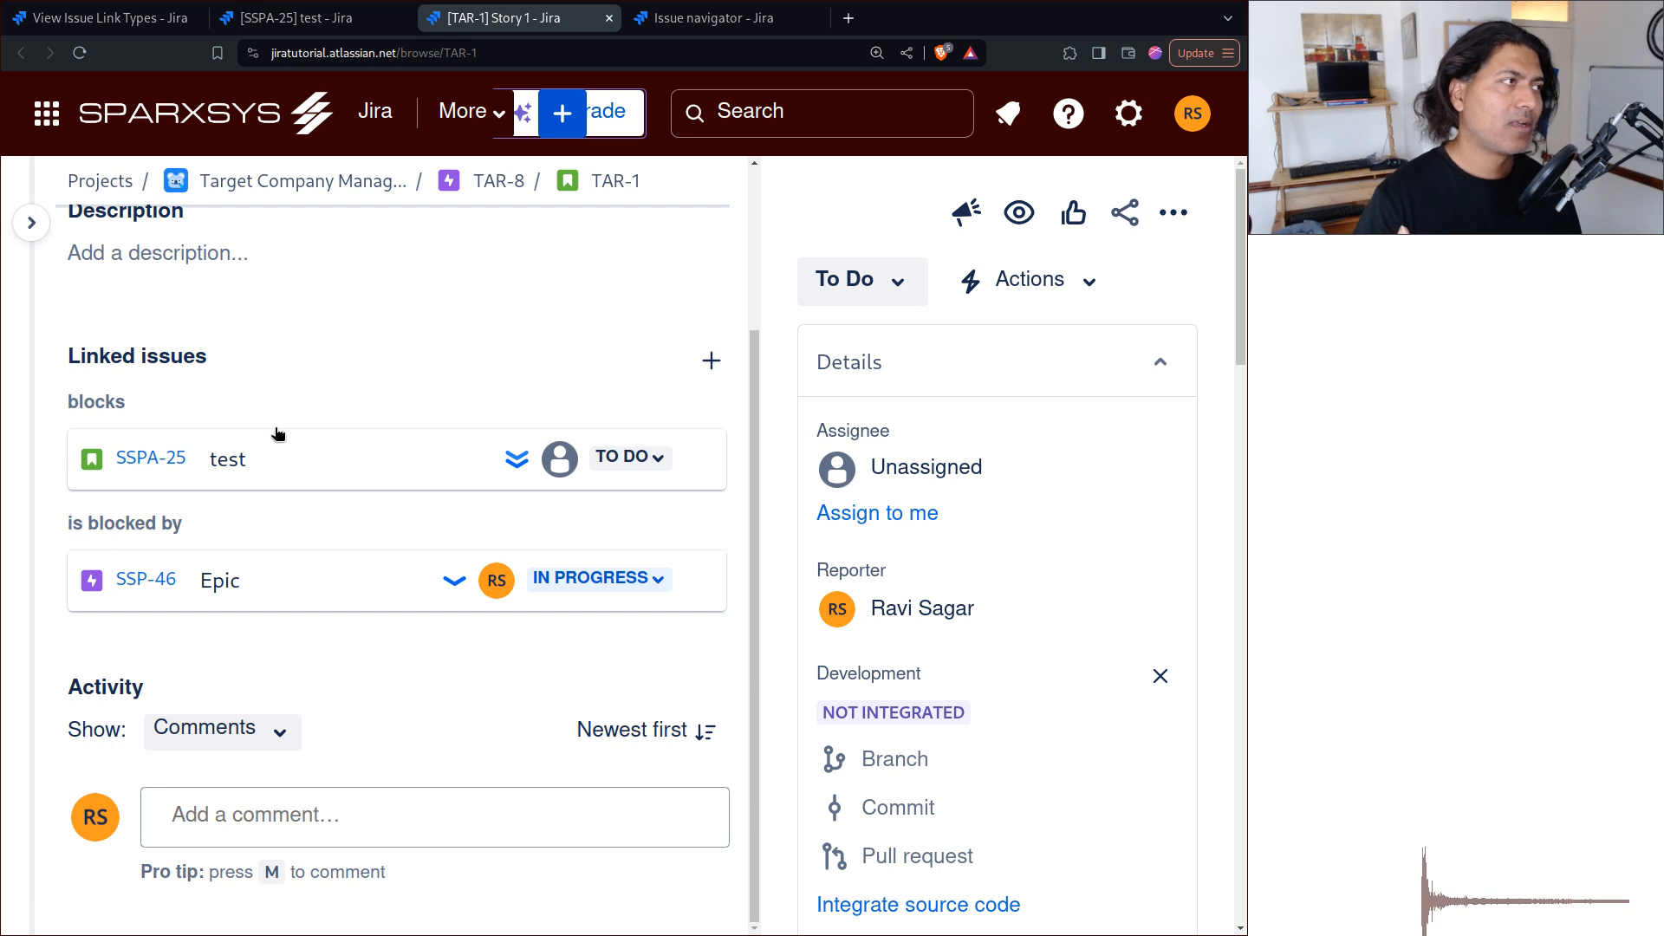
key(ctrl+w)
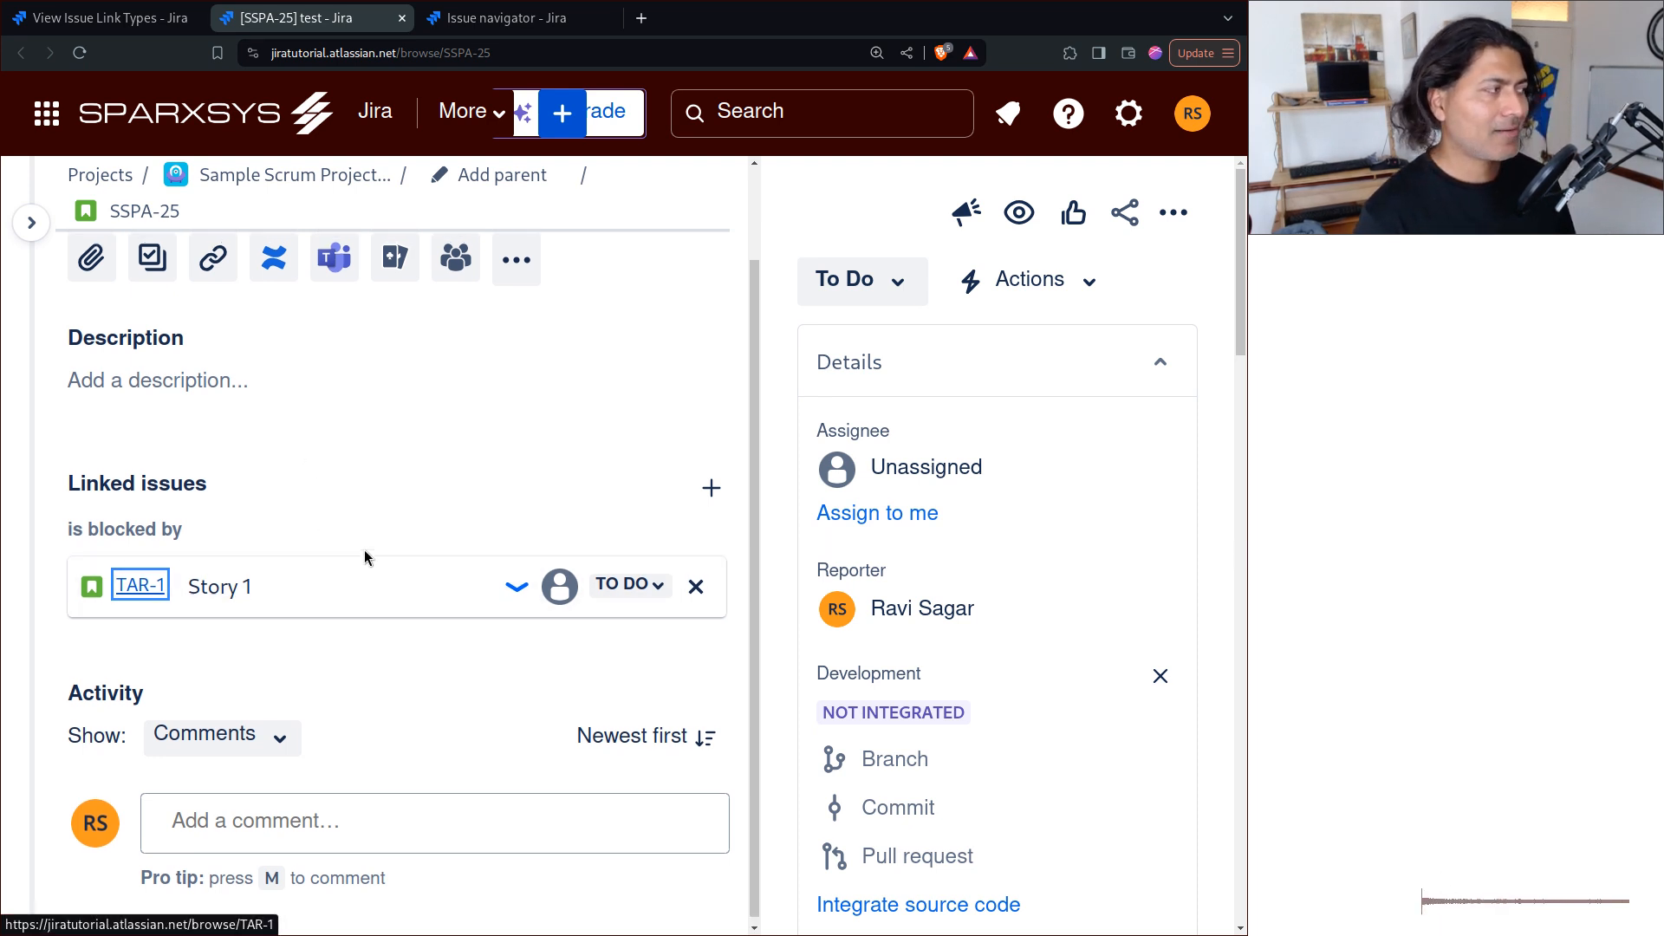
- Open another issue link form on SSPA-25 and look through the available relationship types without choosing one
scroll(364, 550, up, 2)
click(228, 390)
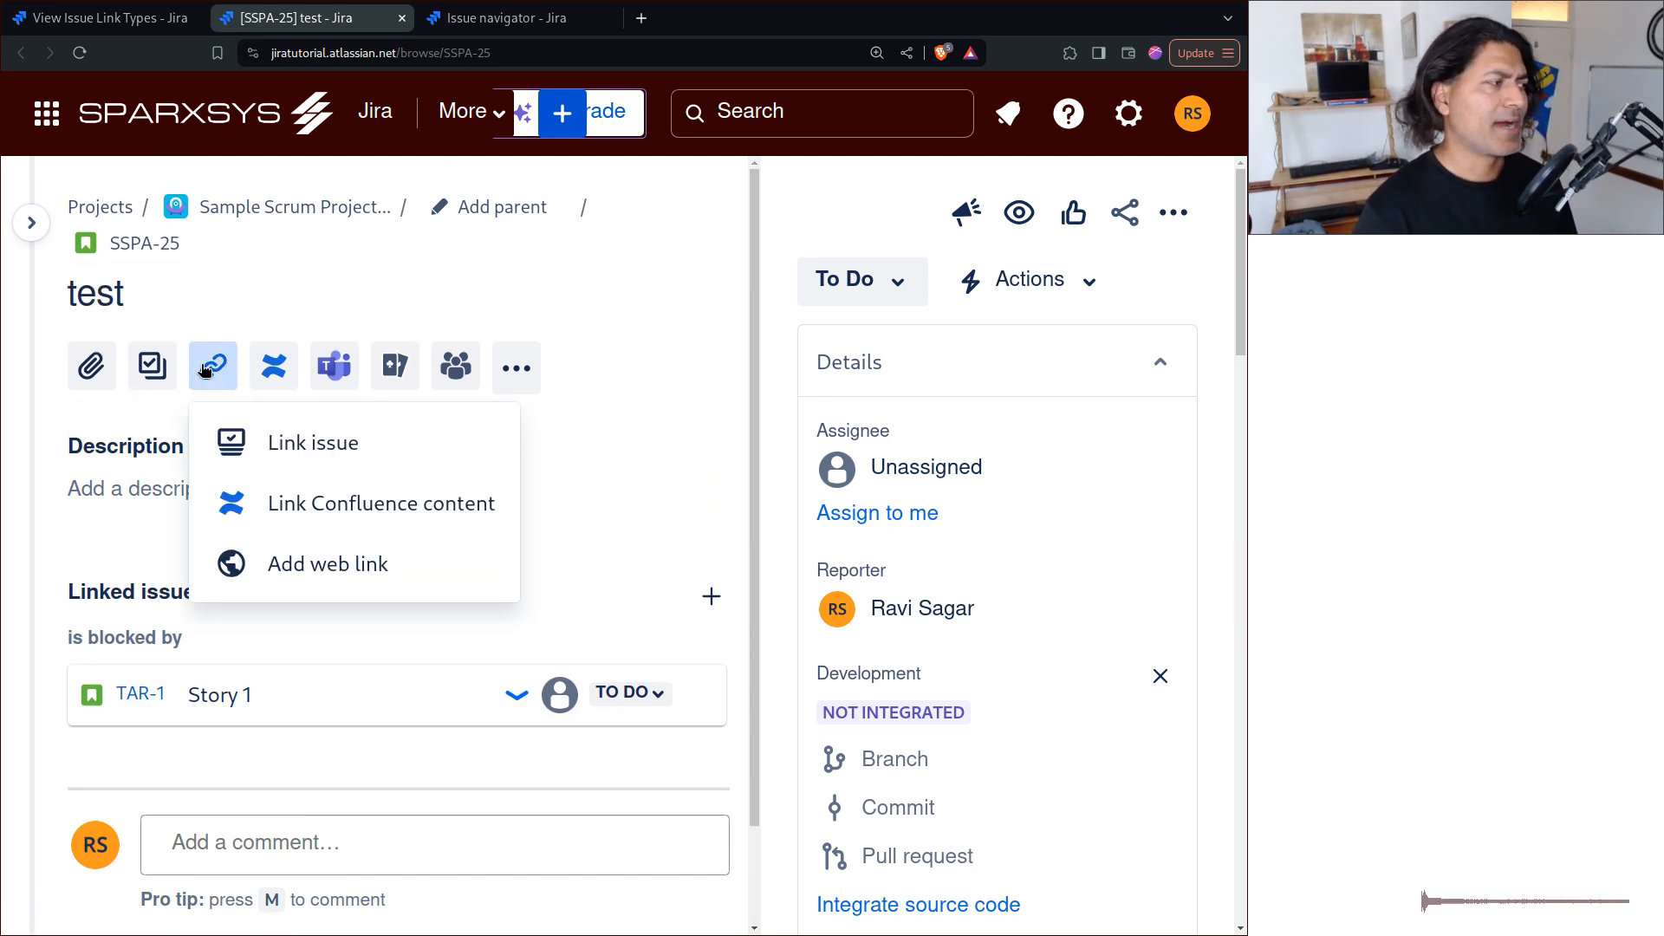
click(264, 440)
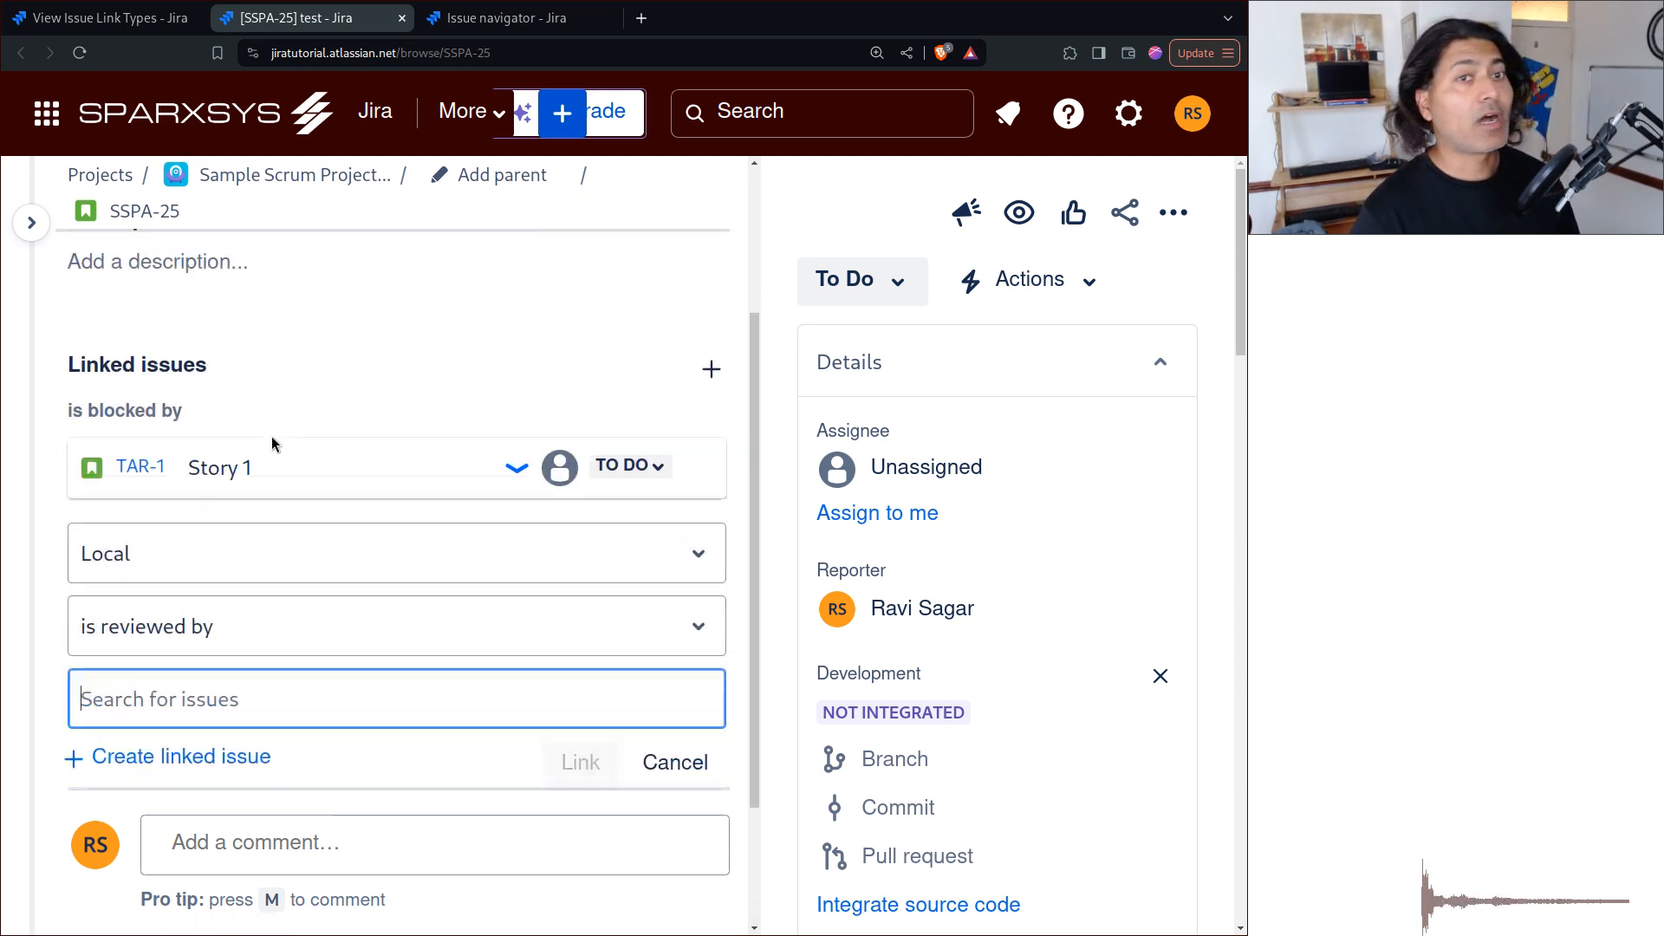
click(473, 607)
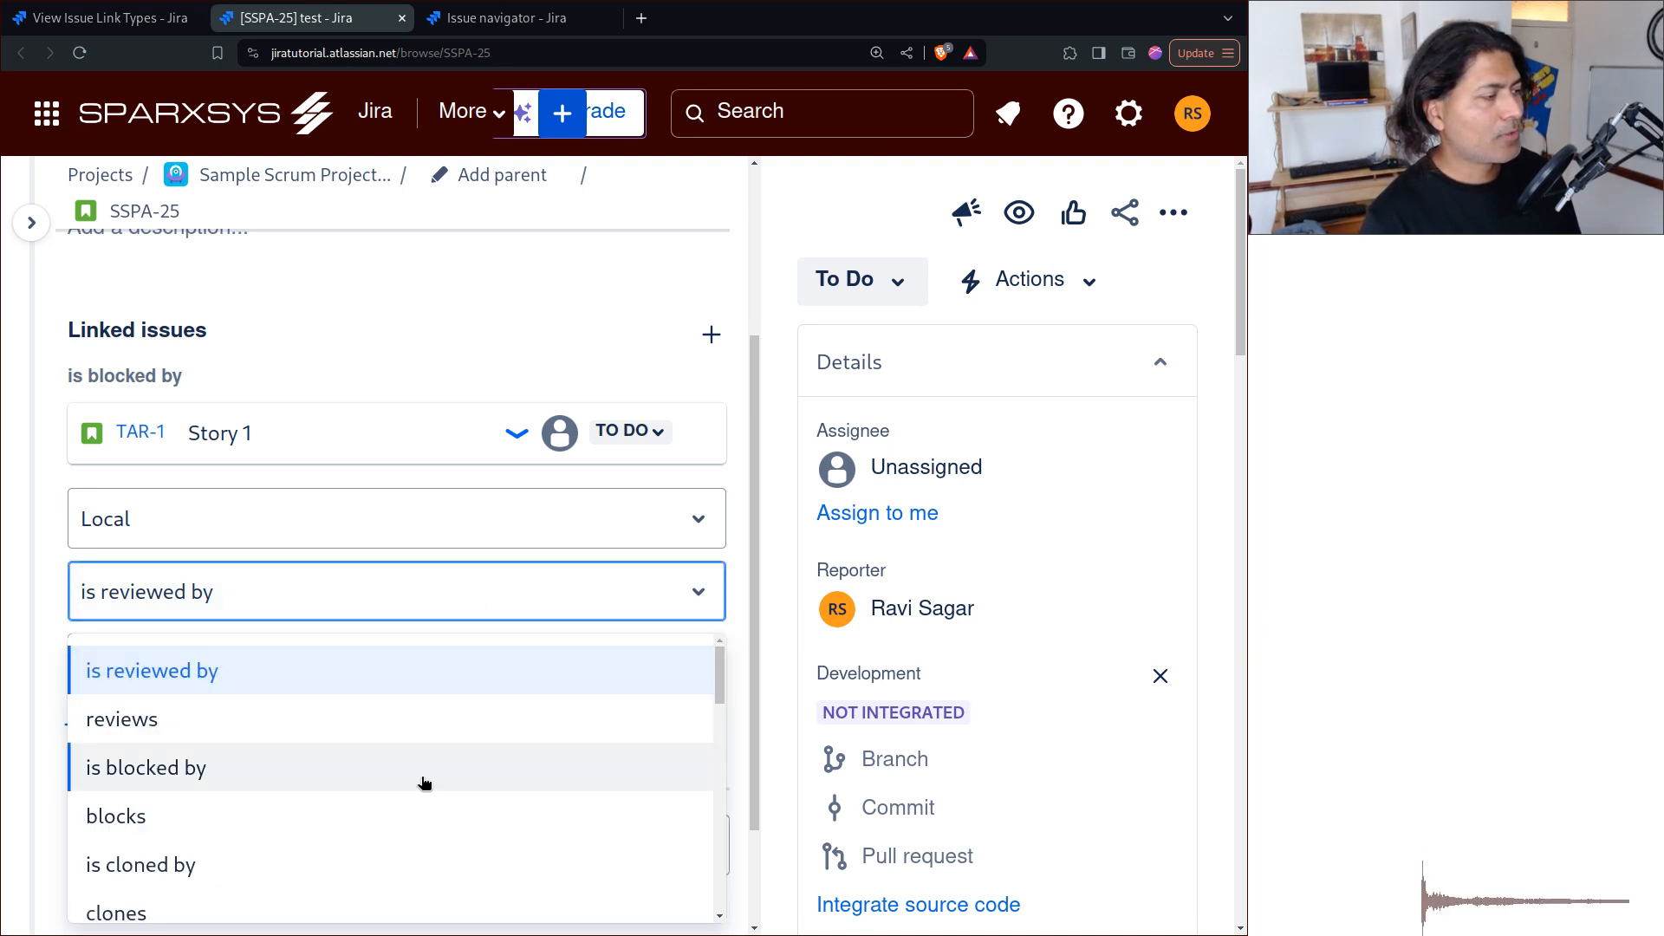
scroll(419, 725, down, 1)
scroll(422, 730, up, 1)
scroll(422, 732, down, 5)
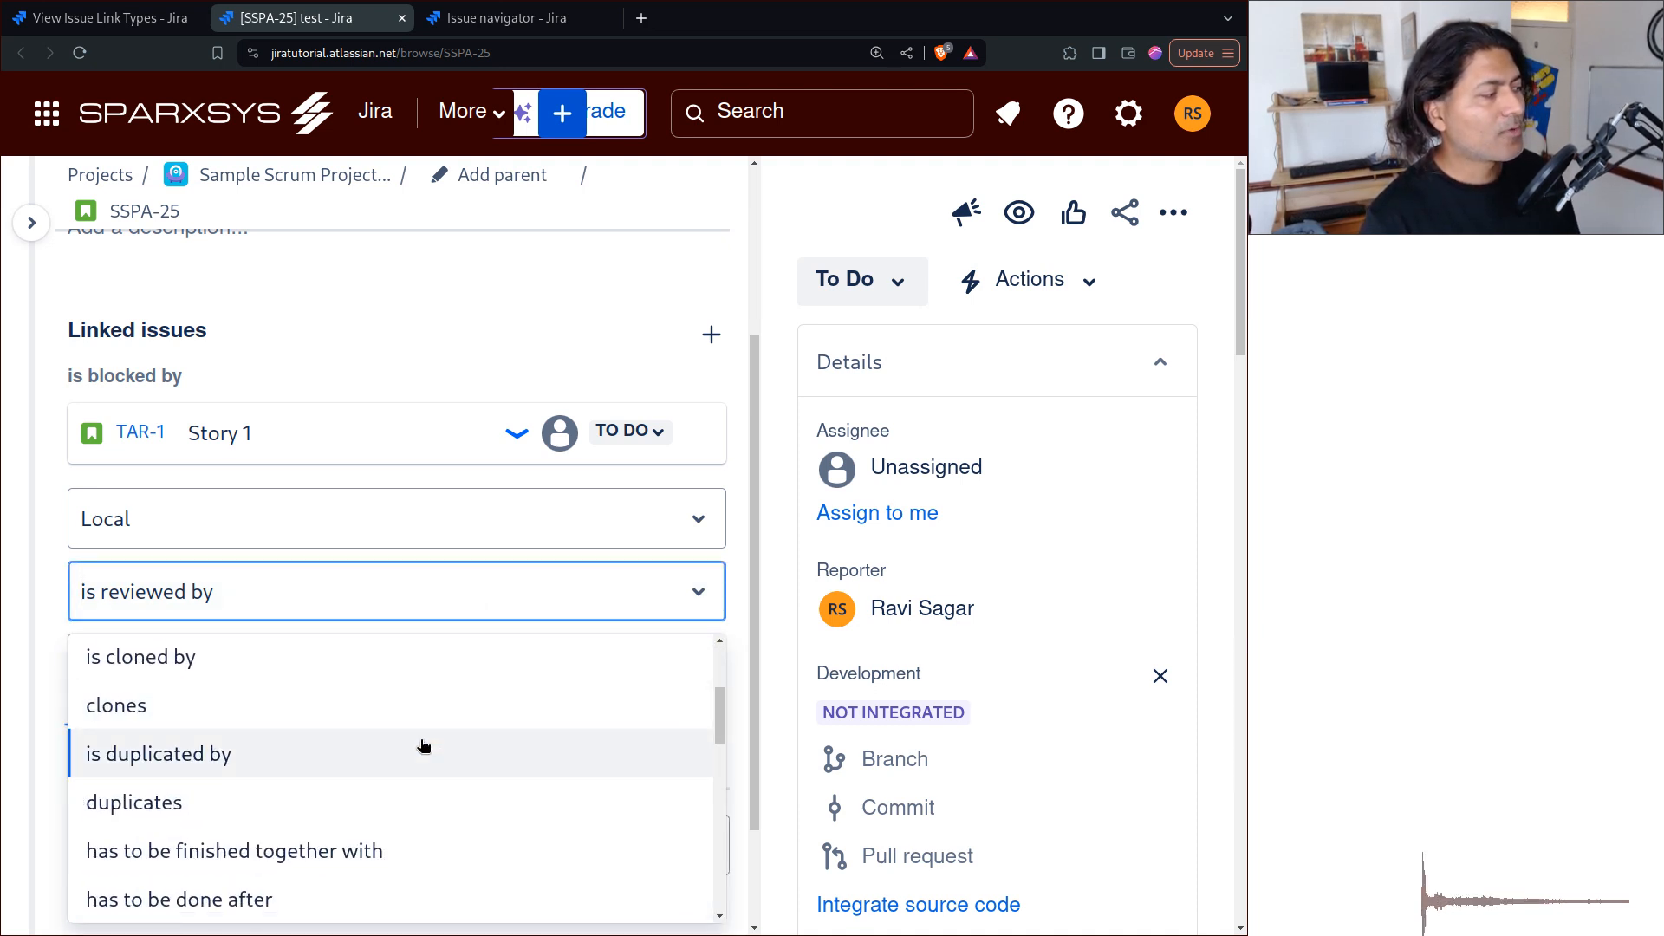
scroll(422, 744, up, 5)
scroll(560, 456, down, 1)
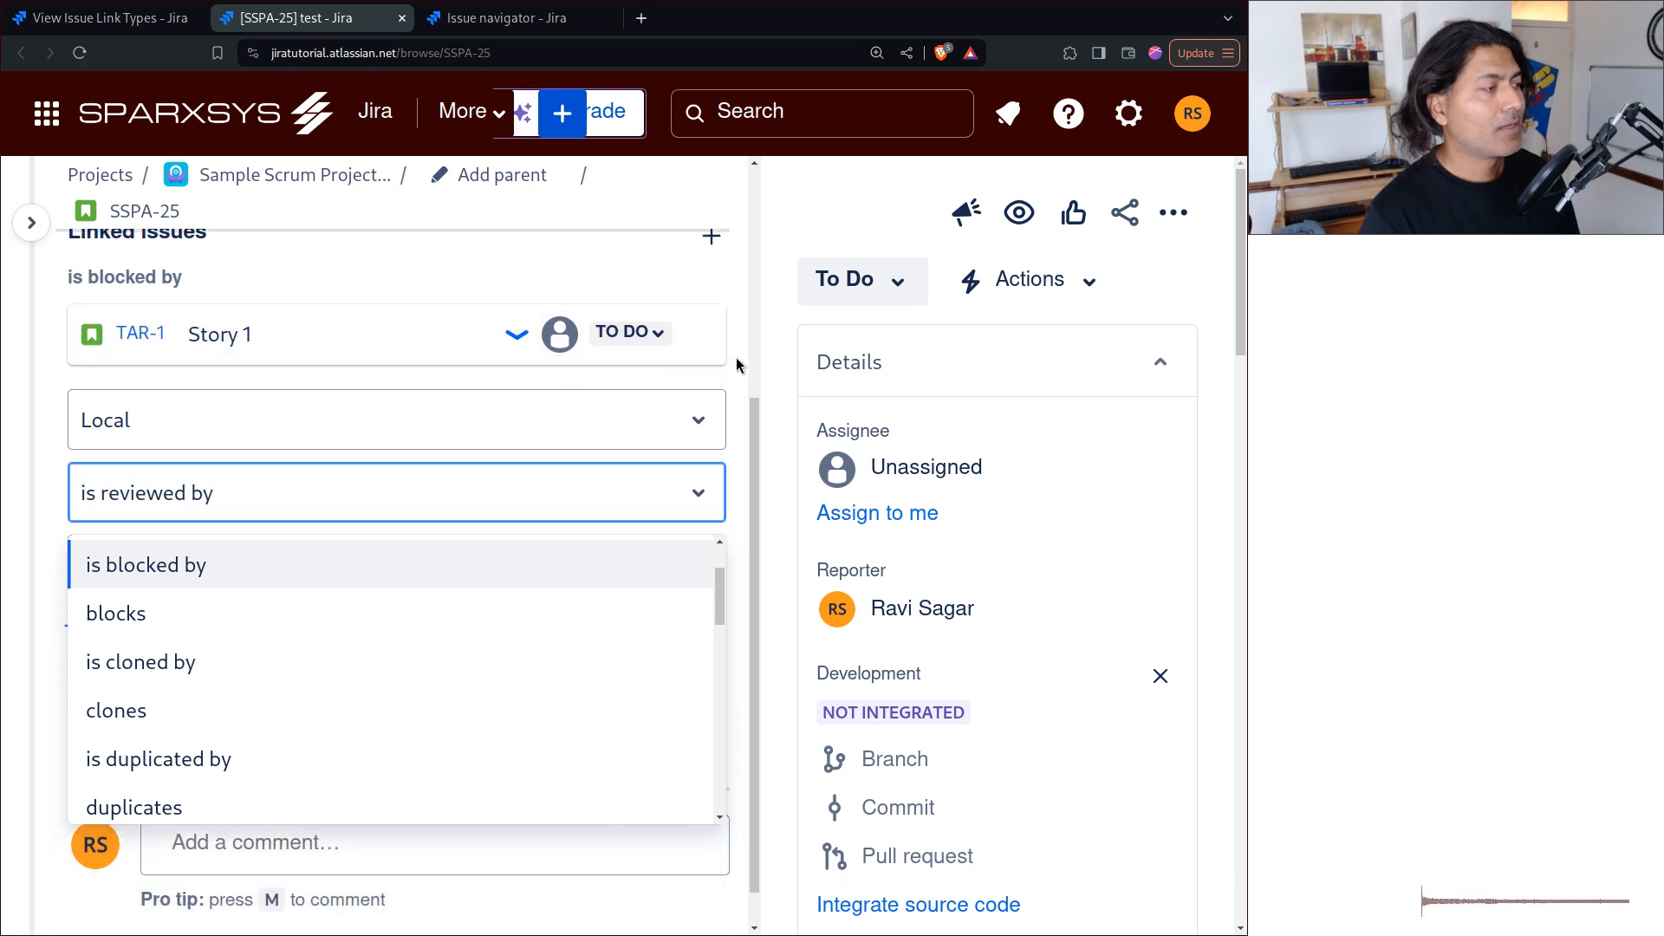
scroll(513, 662, up, 1)
click(729, 279)
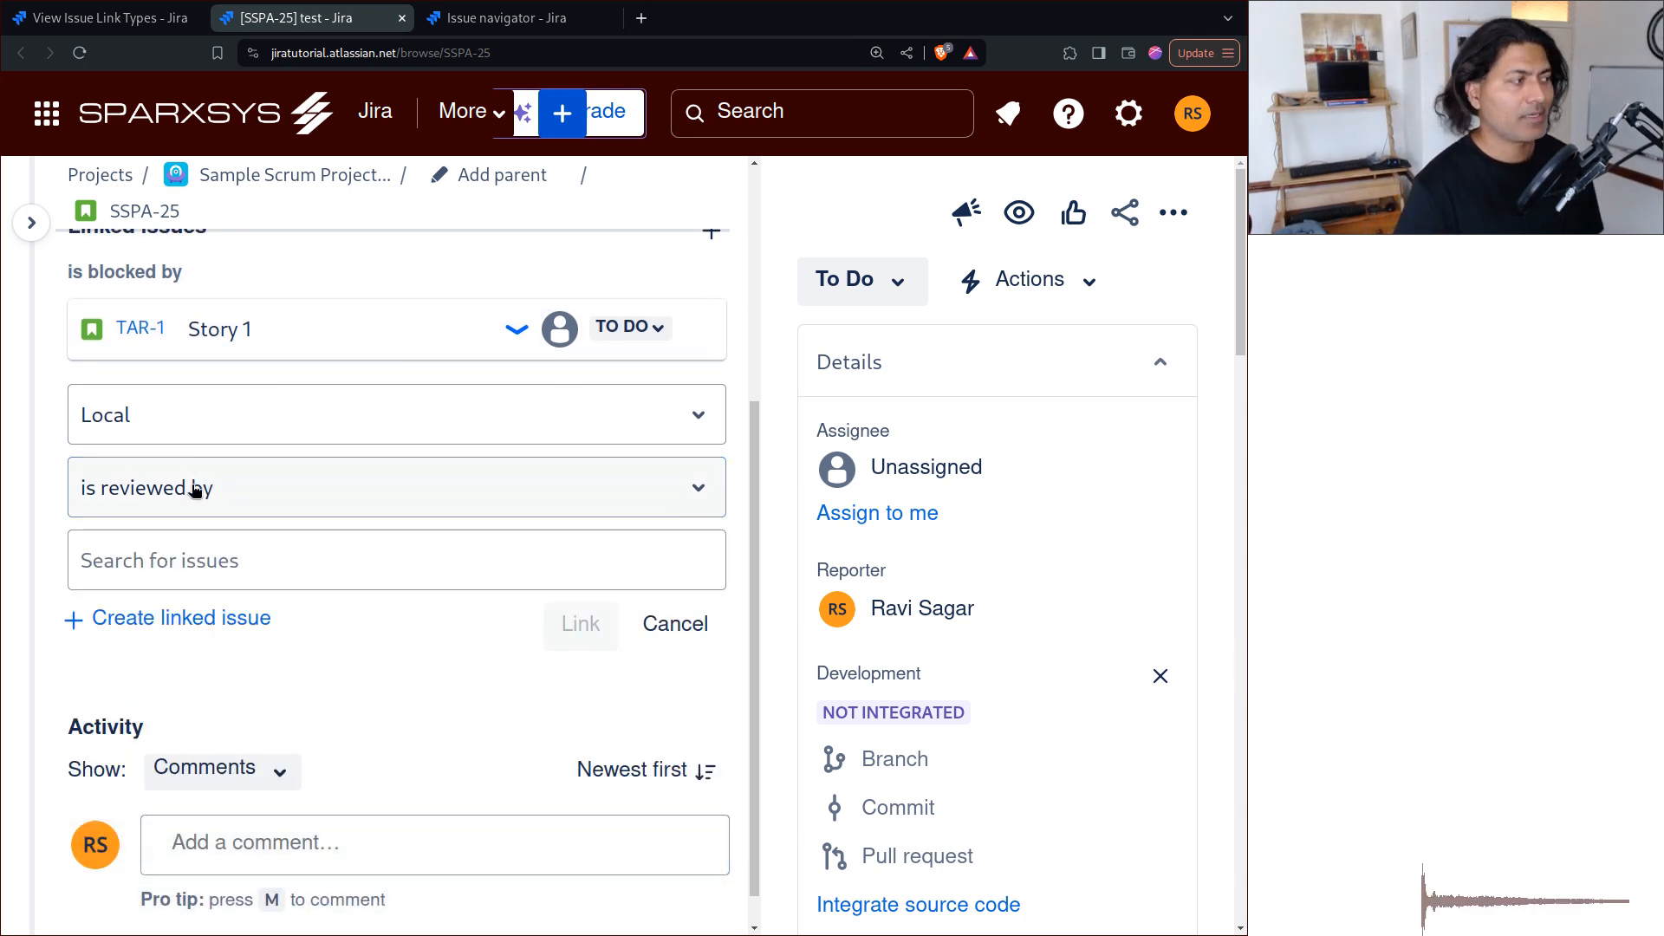
click(195, 489)
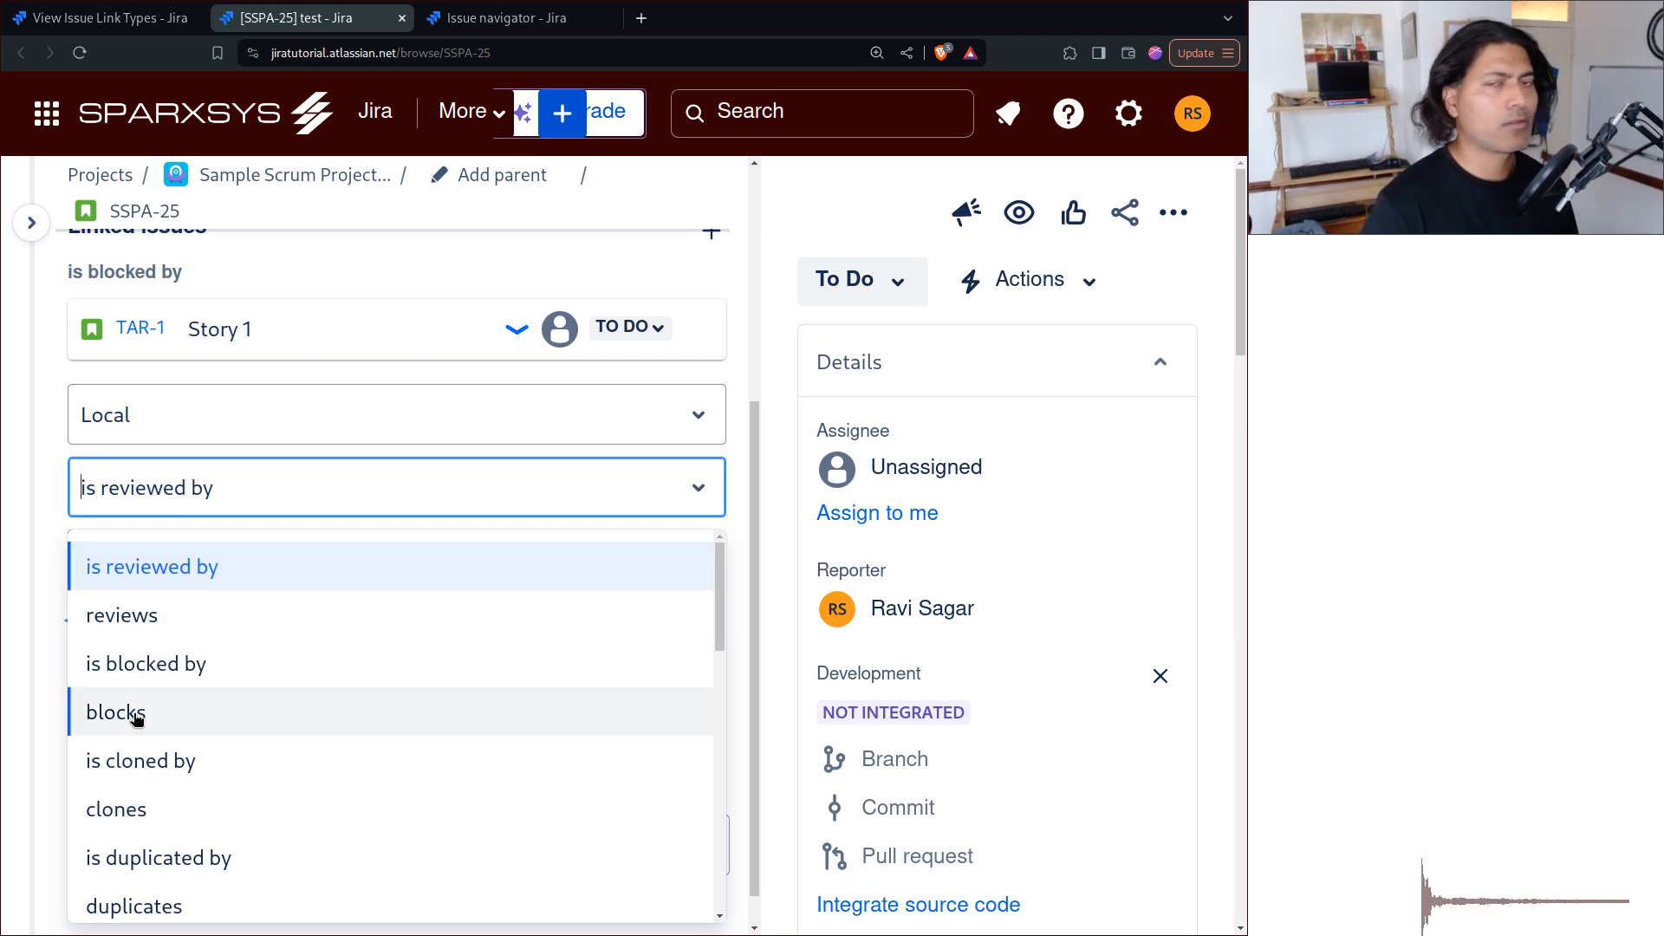
click(1216, 450)
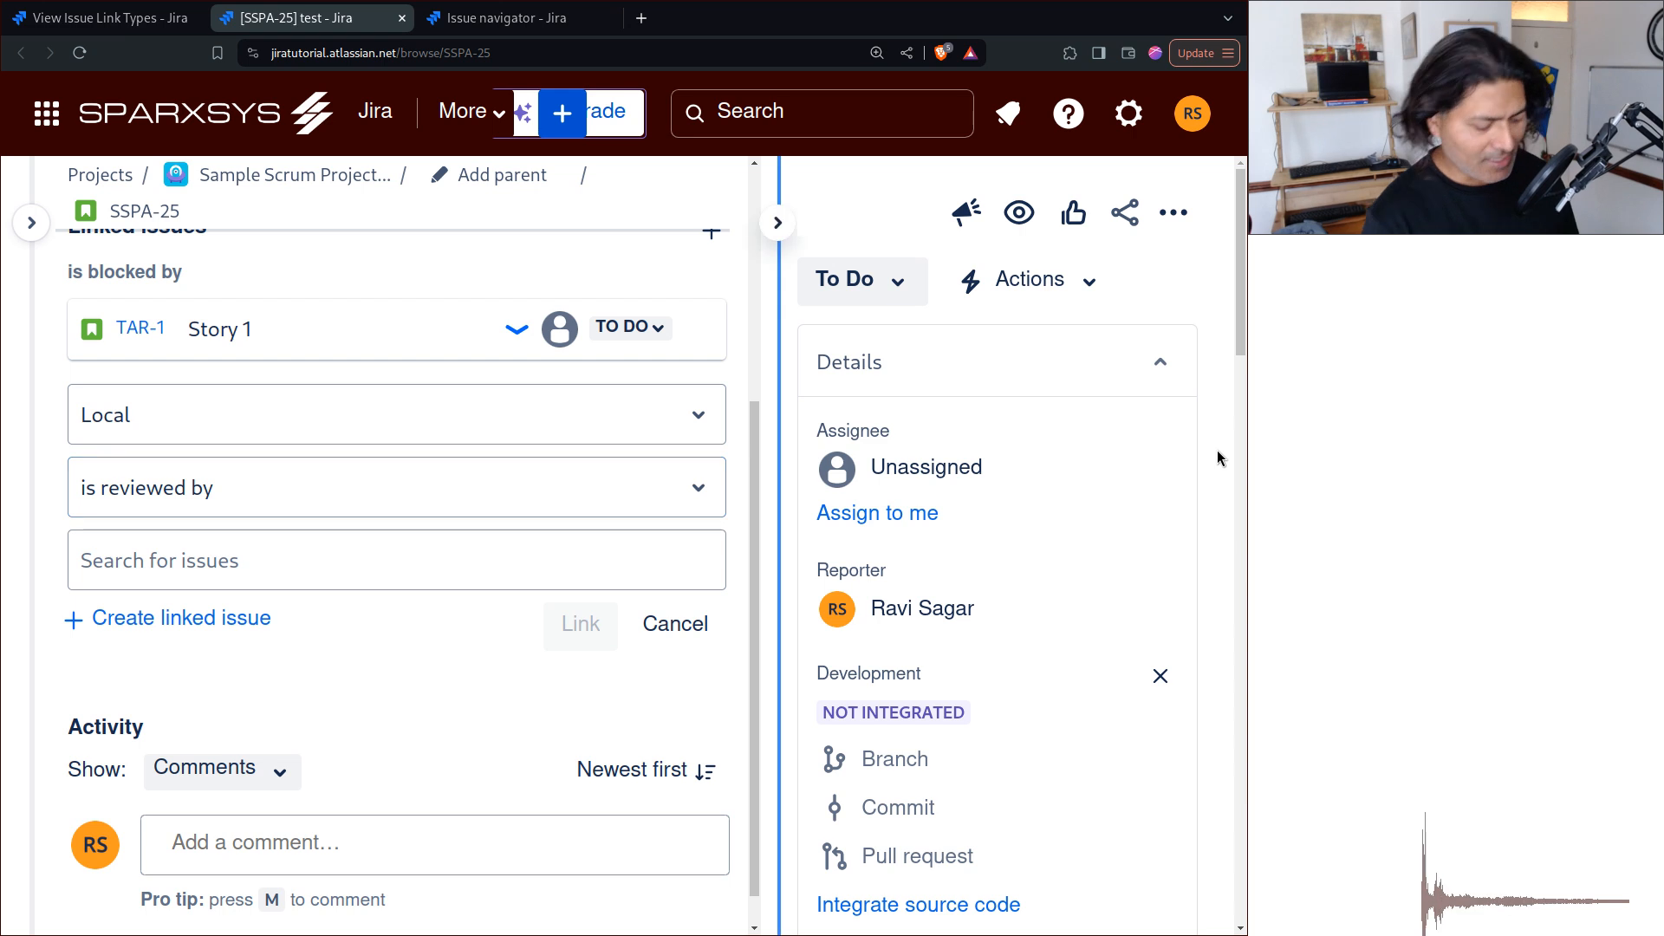
- Reload SSPA-25, add a linked issue from the Linked issues section and show the relationship choices again
key(F5)
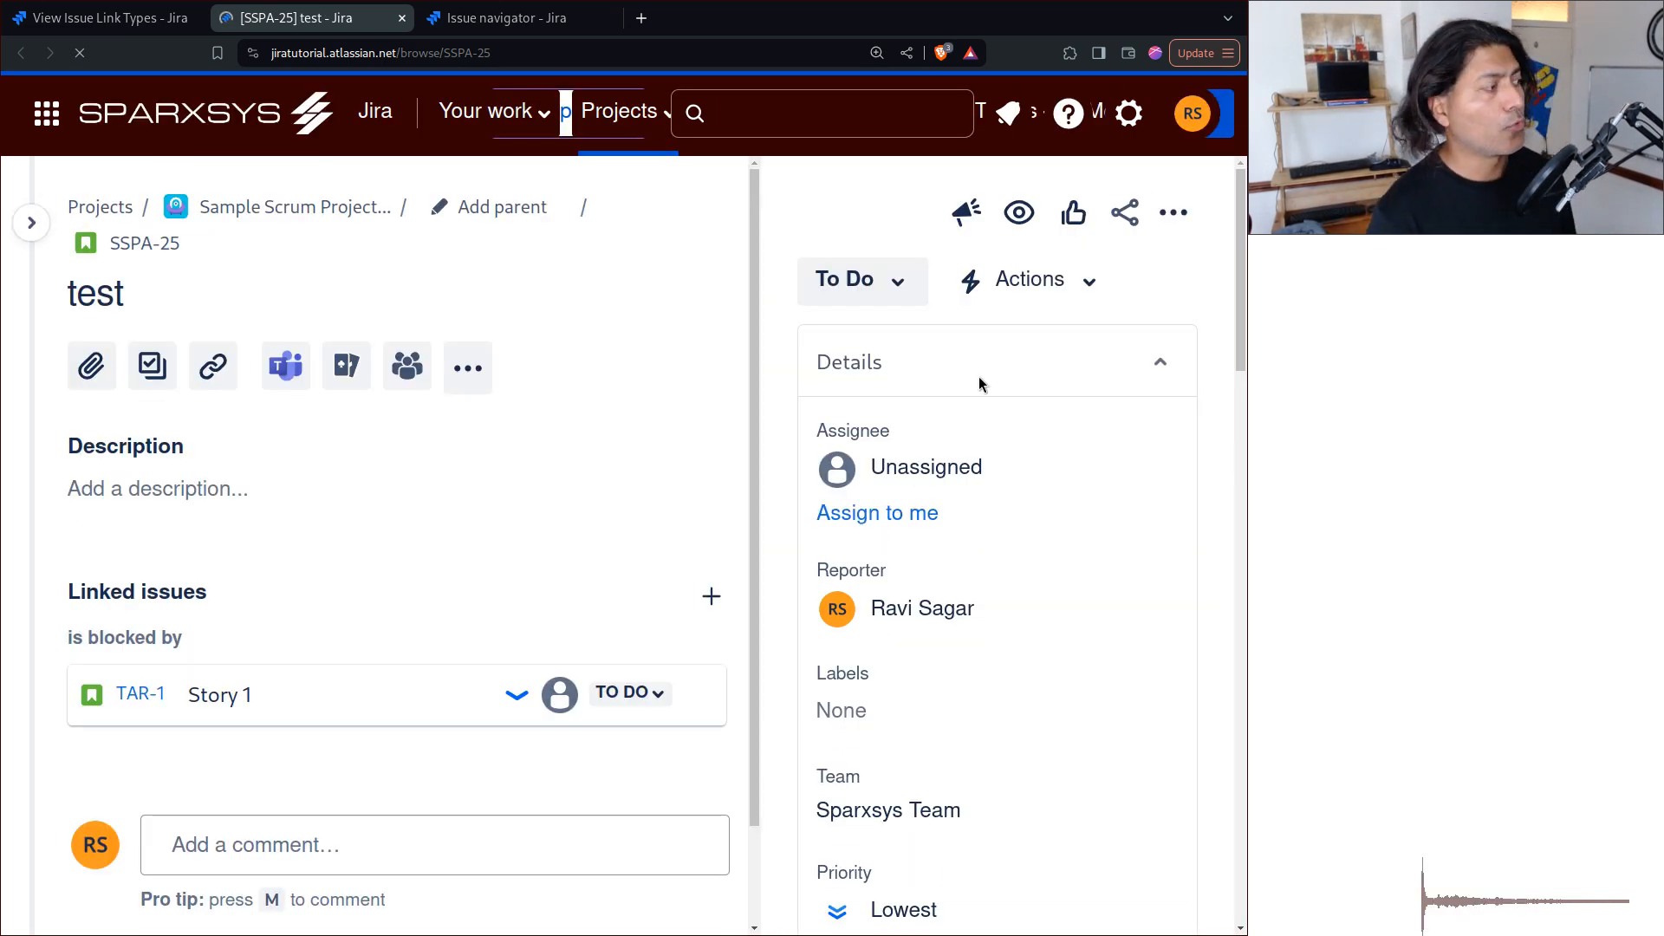
click(710, 598)
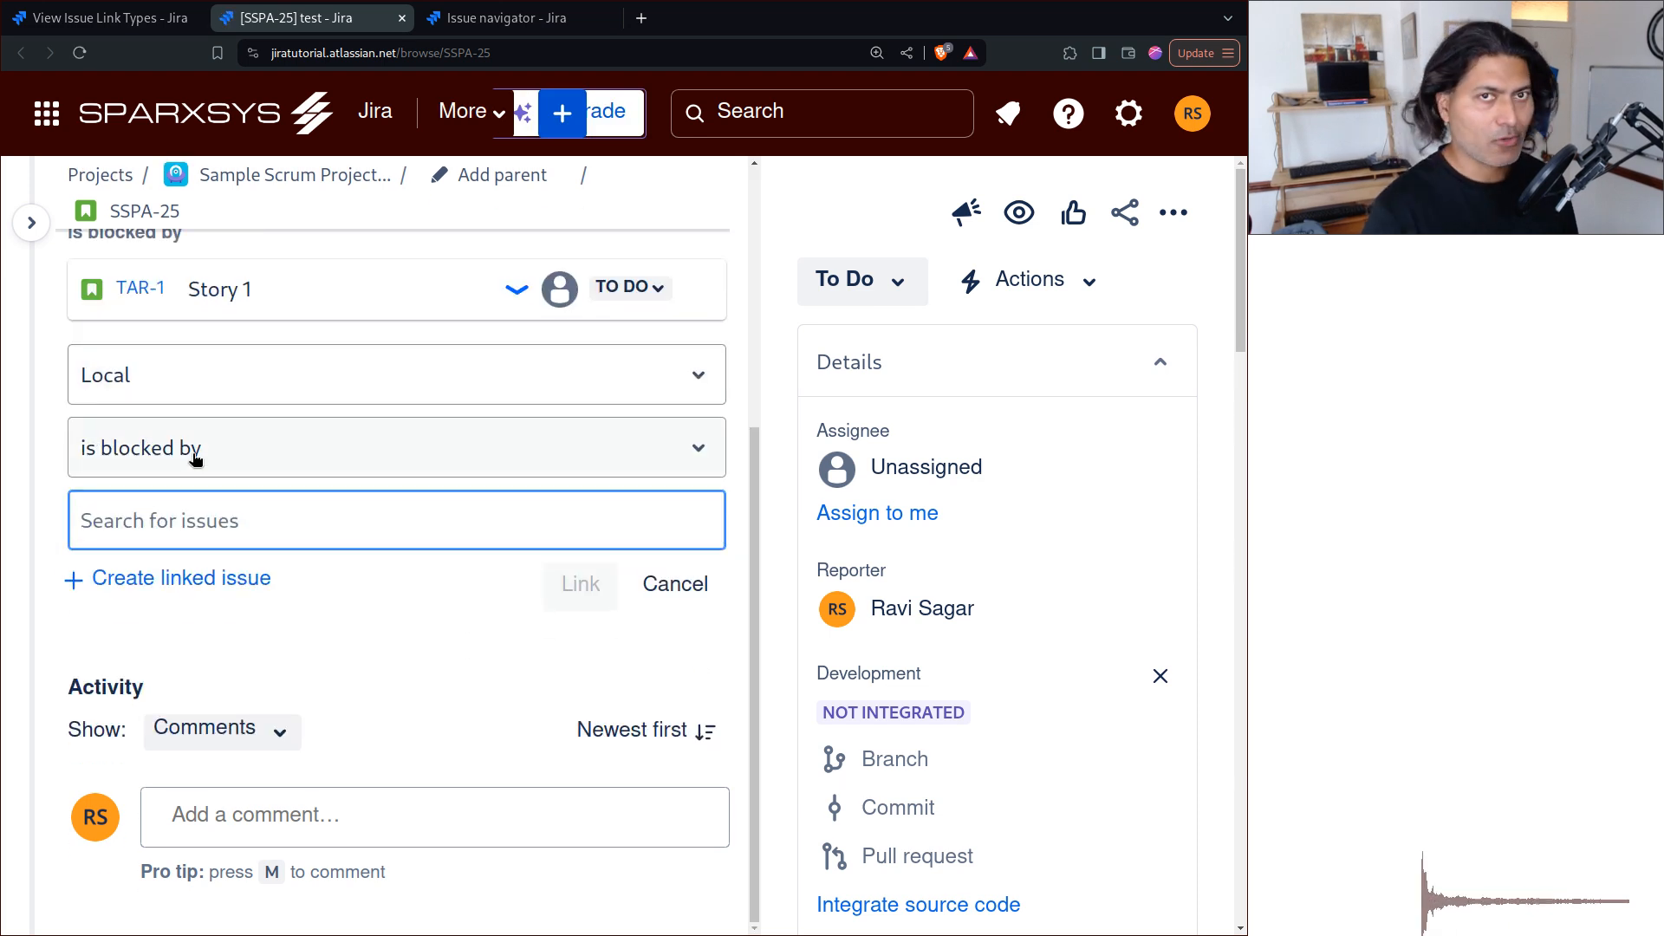
click(195, 458)
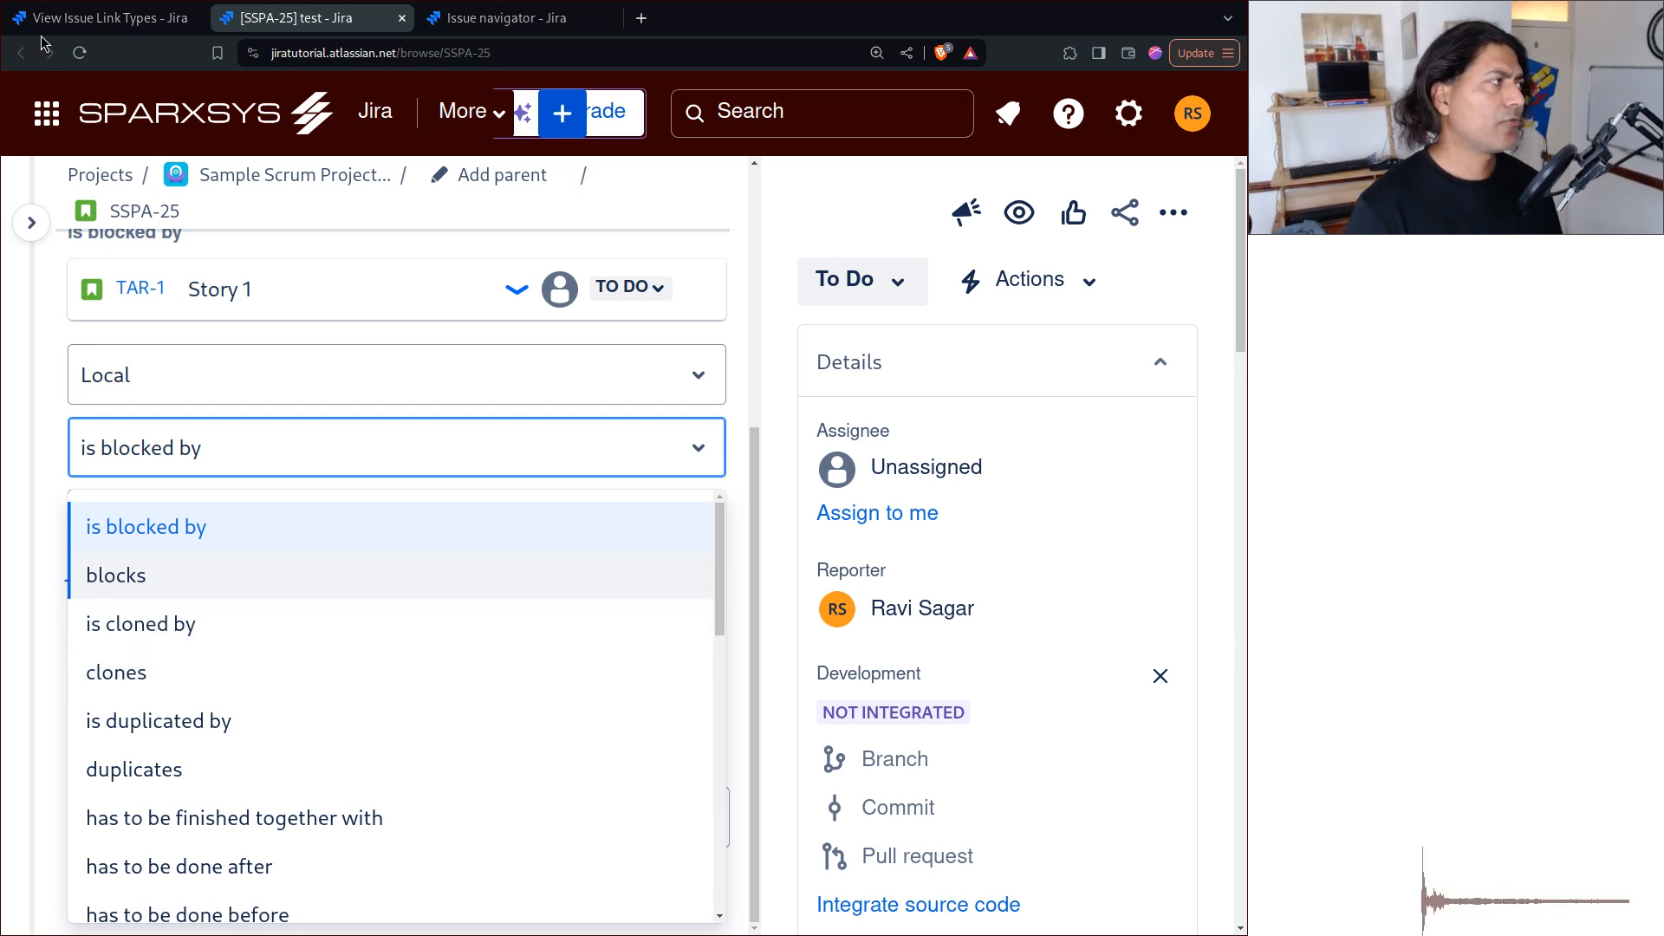
- Switch to the issue link types administration page, collapse its sidebar and examine the names and outward and inward descriptions
click(79, 35)
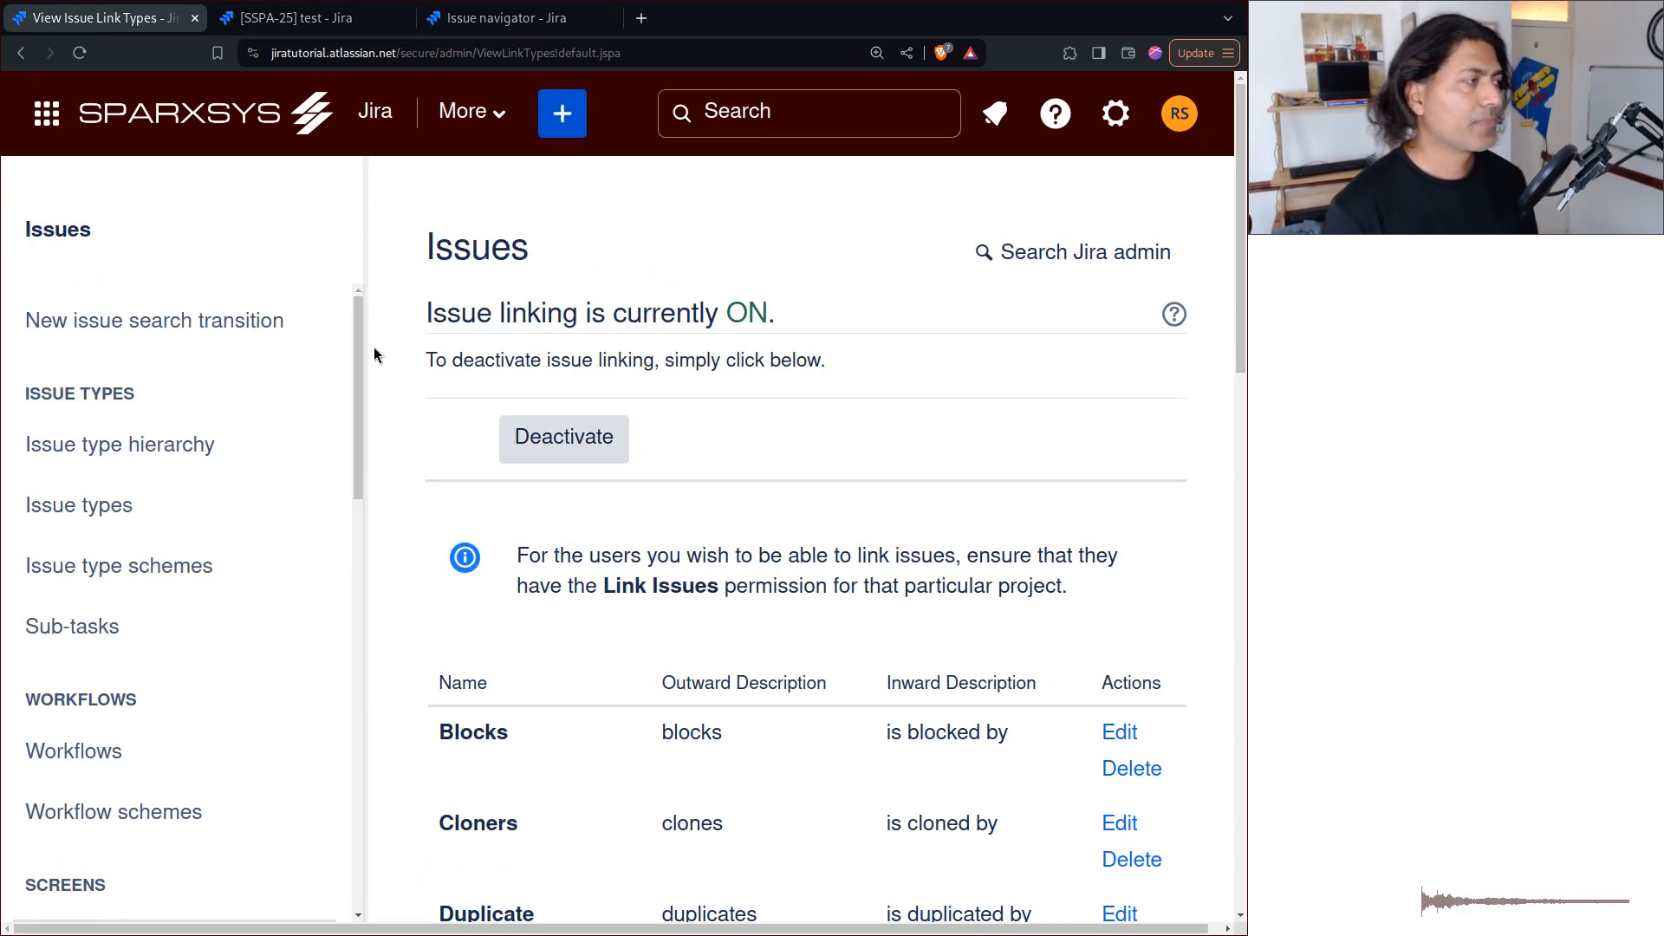
click(357, 217)
scroll(669, 468, down, 3)
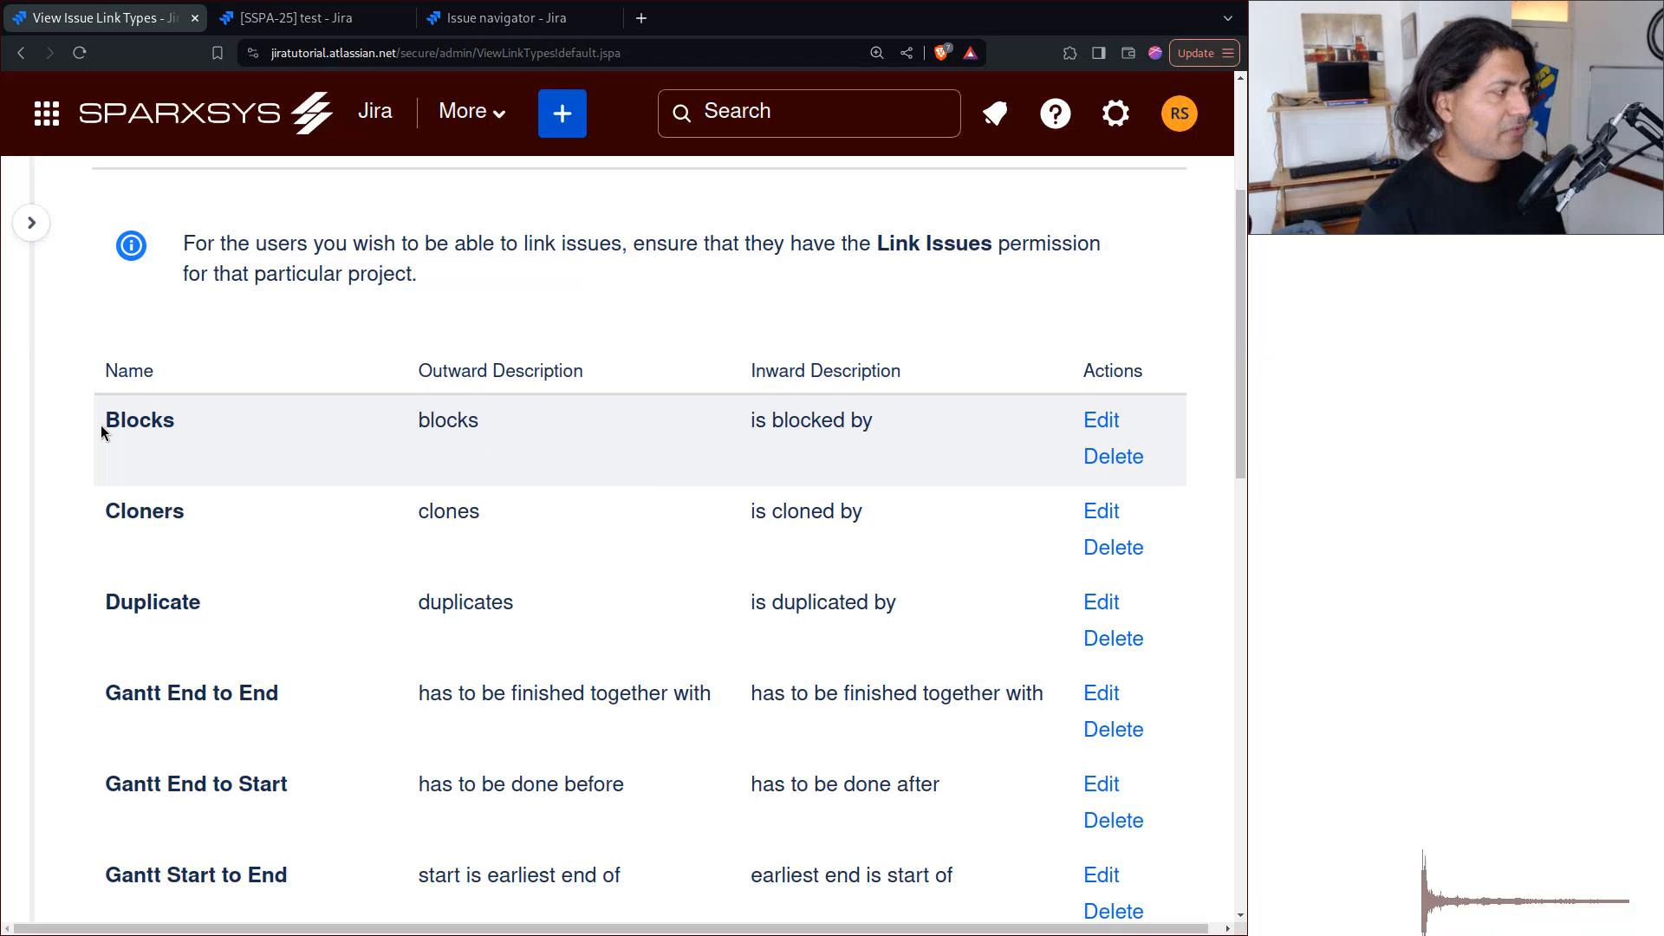
double_click(139, 421)
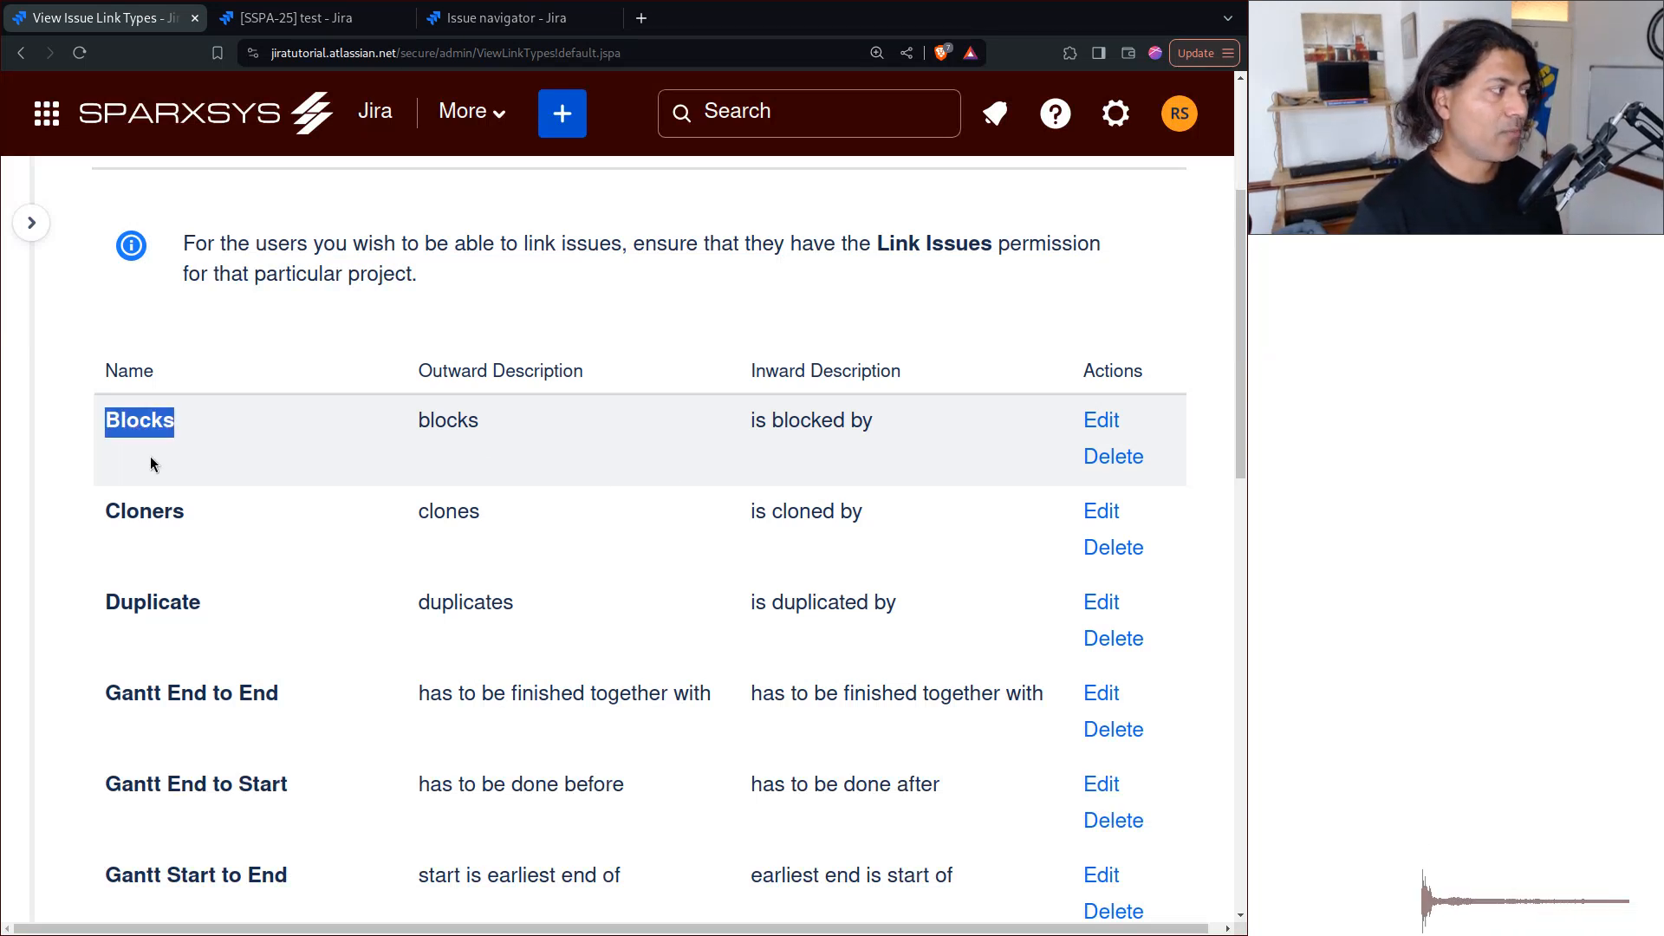
double_click(144, 512)
click(138, 605)
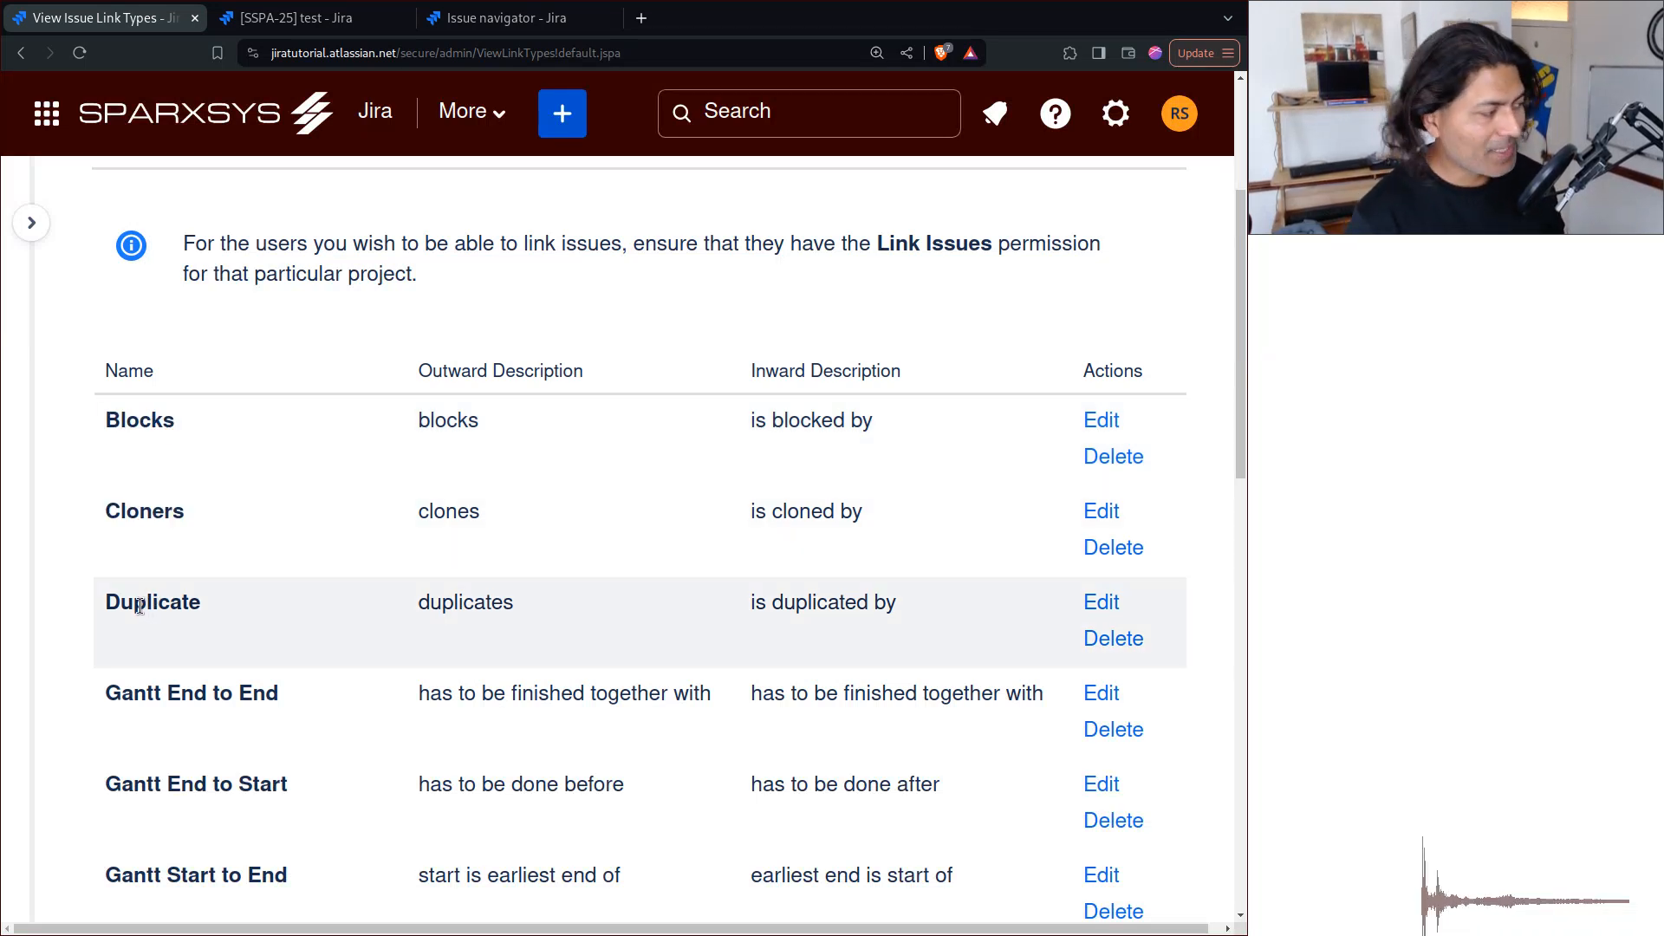
double_click(141, 604)
click(228, 653)
scroll(249, 642, down, 2)
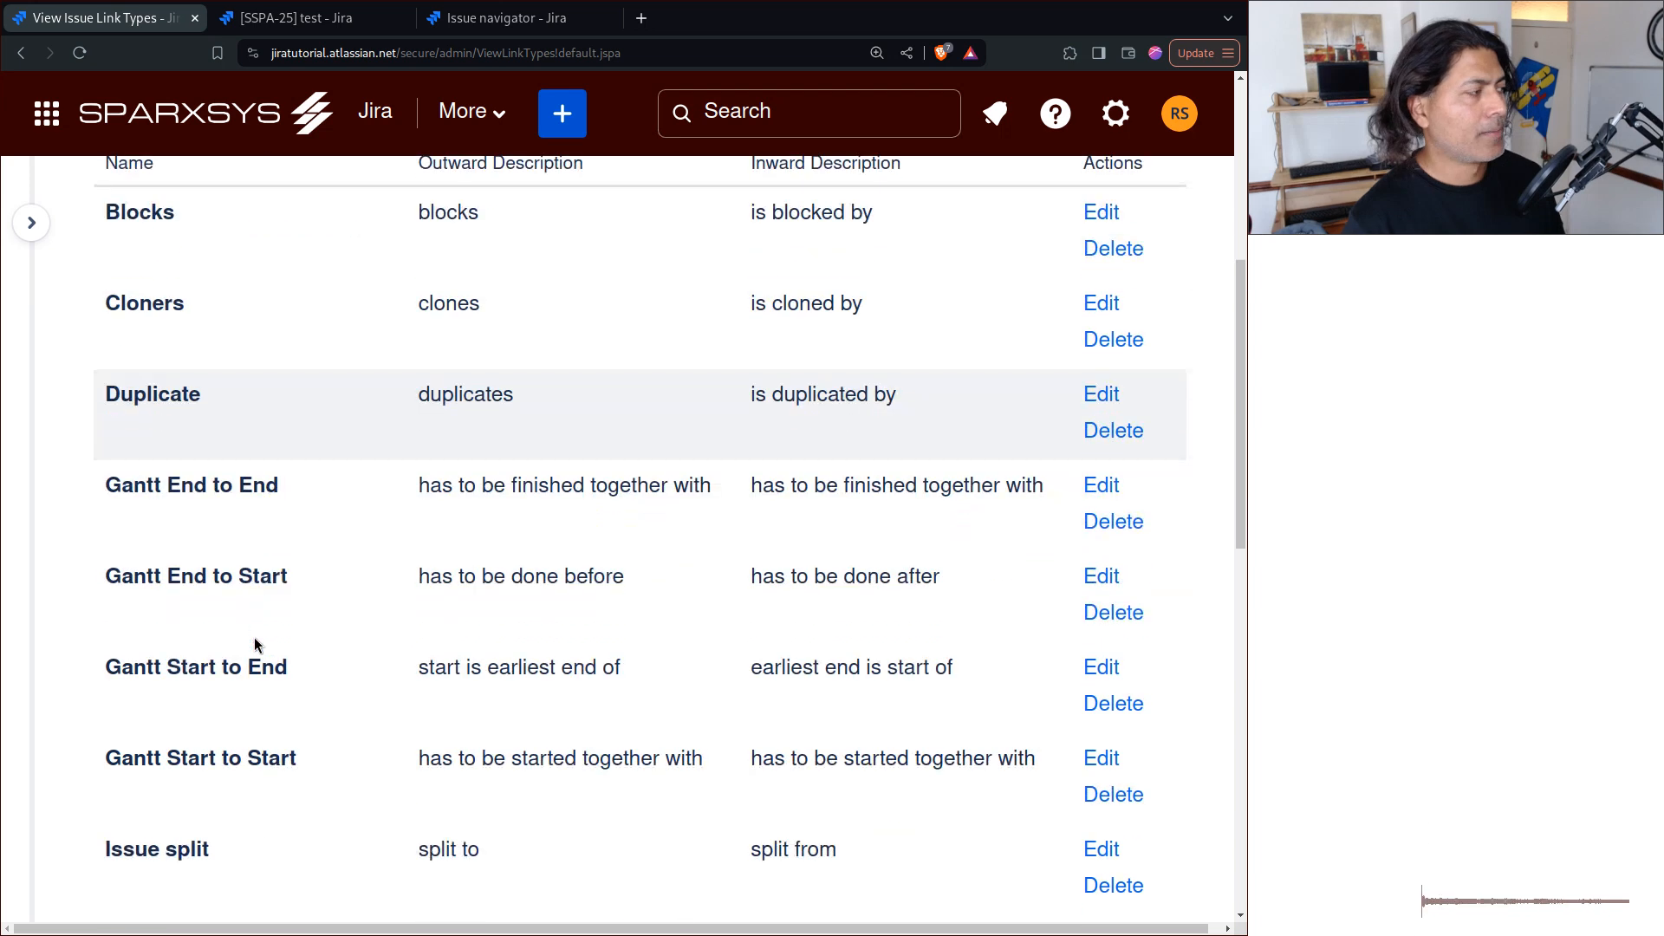
scroll(161, 416, up, 1)
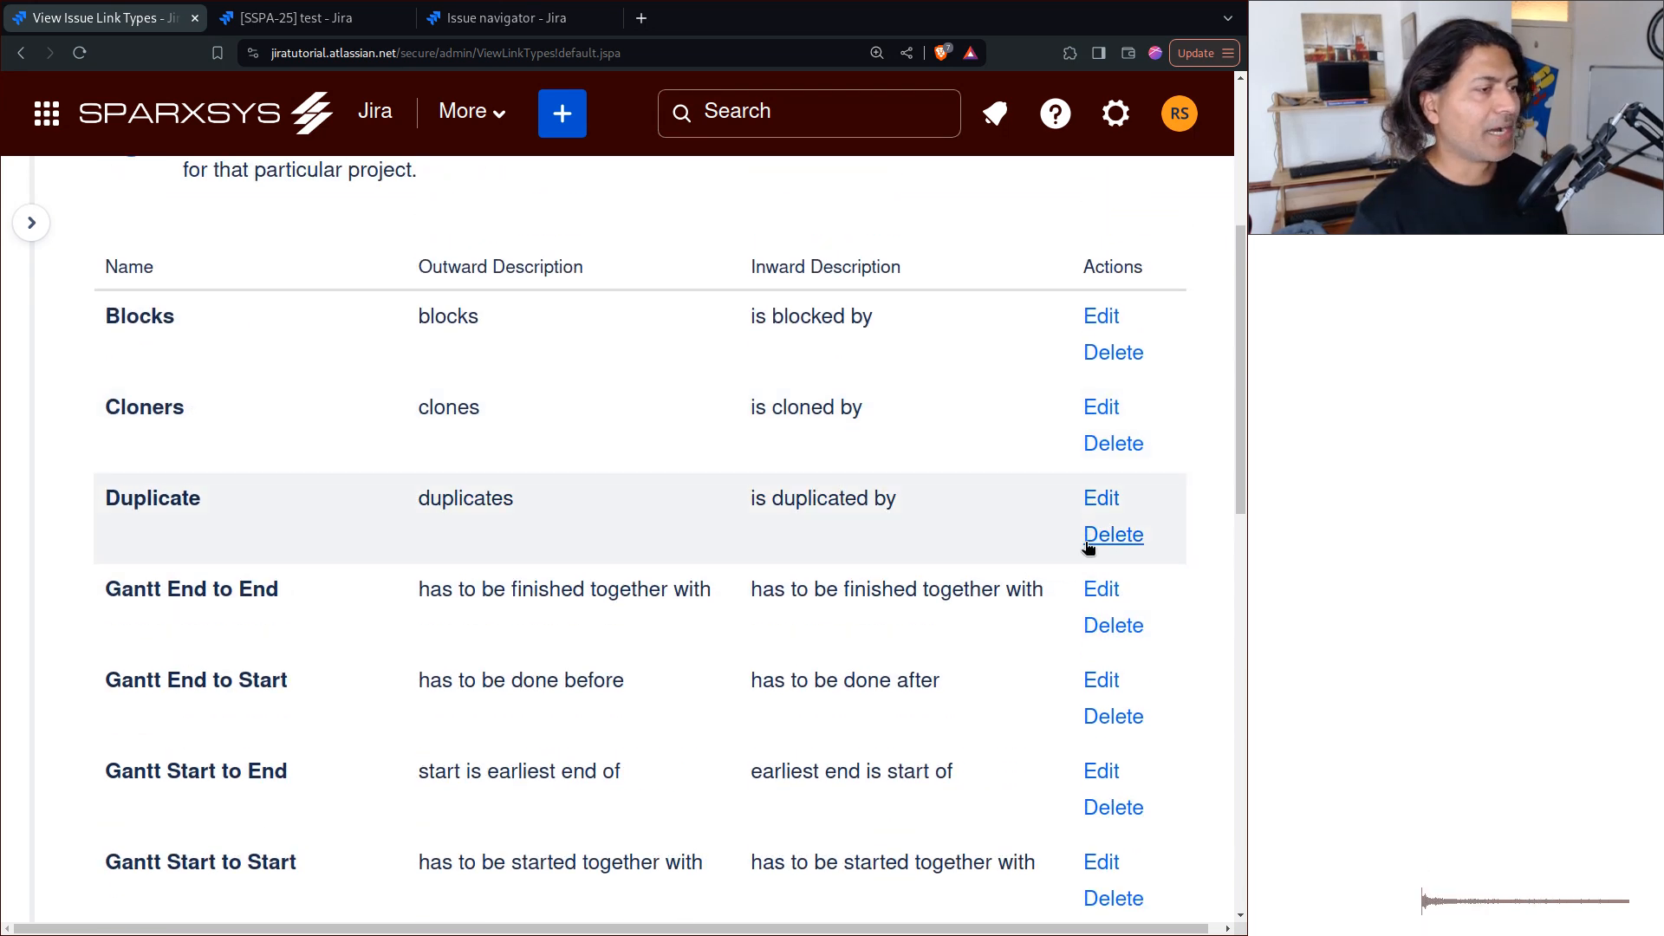
- Rename the Duplicate issue link type as "1 Duplicate" and save the change
click(1099, 503)
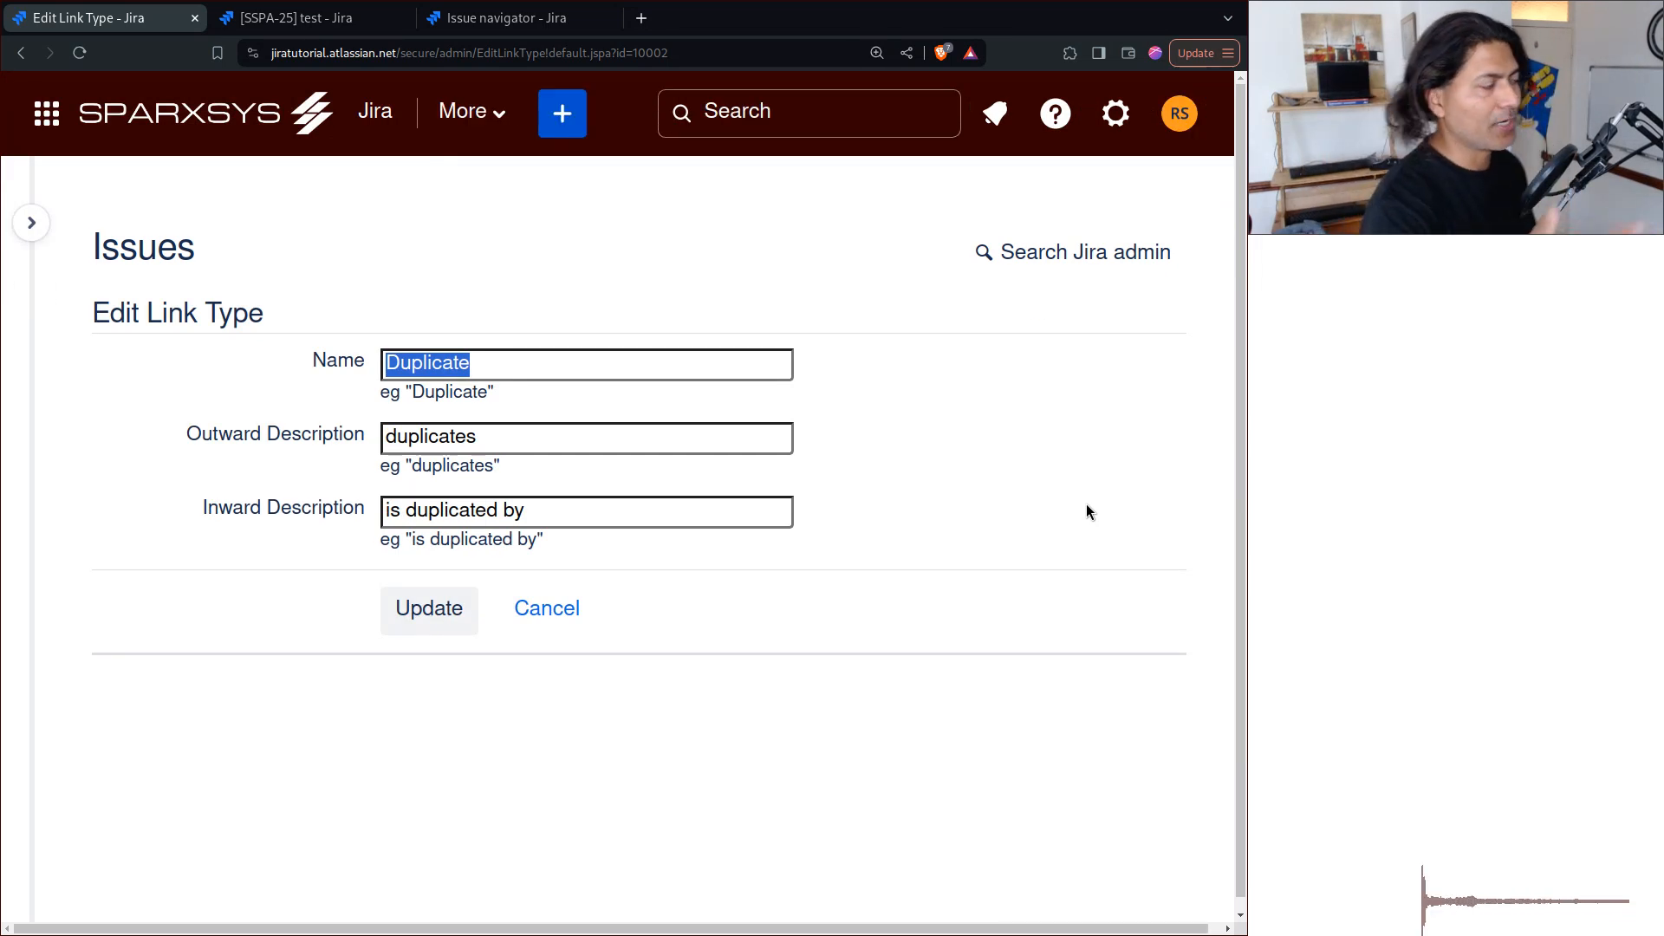
key(Left)
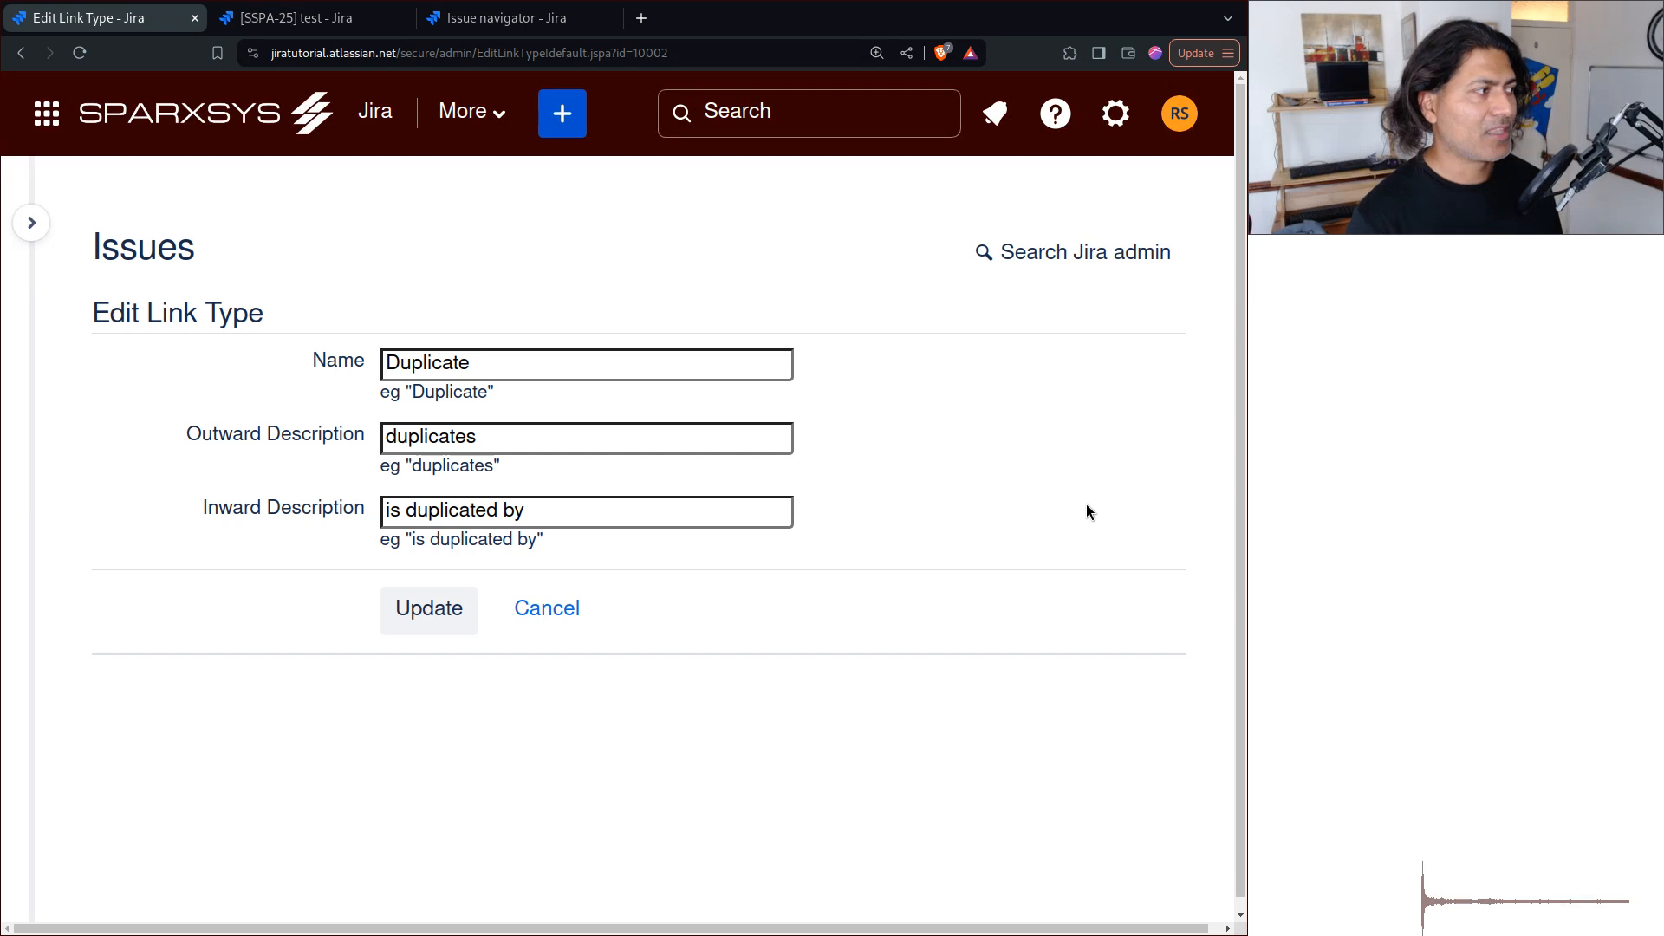
text(1)
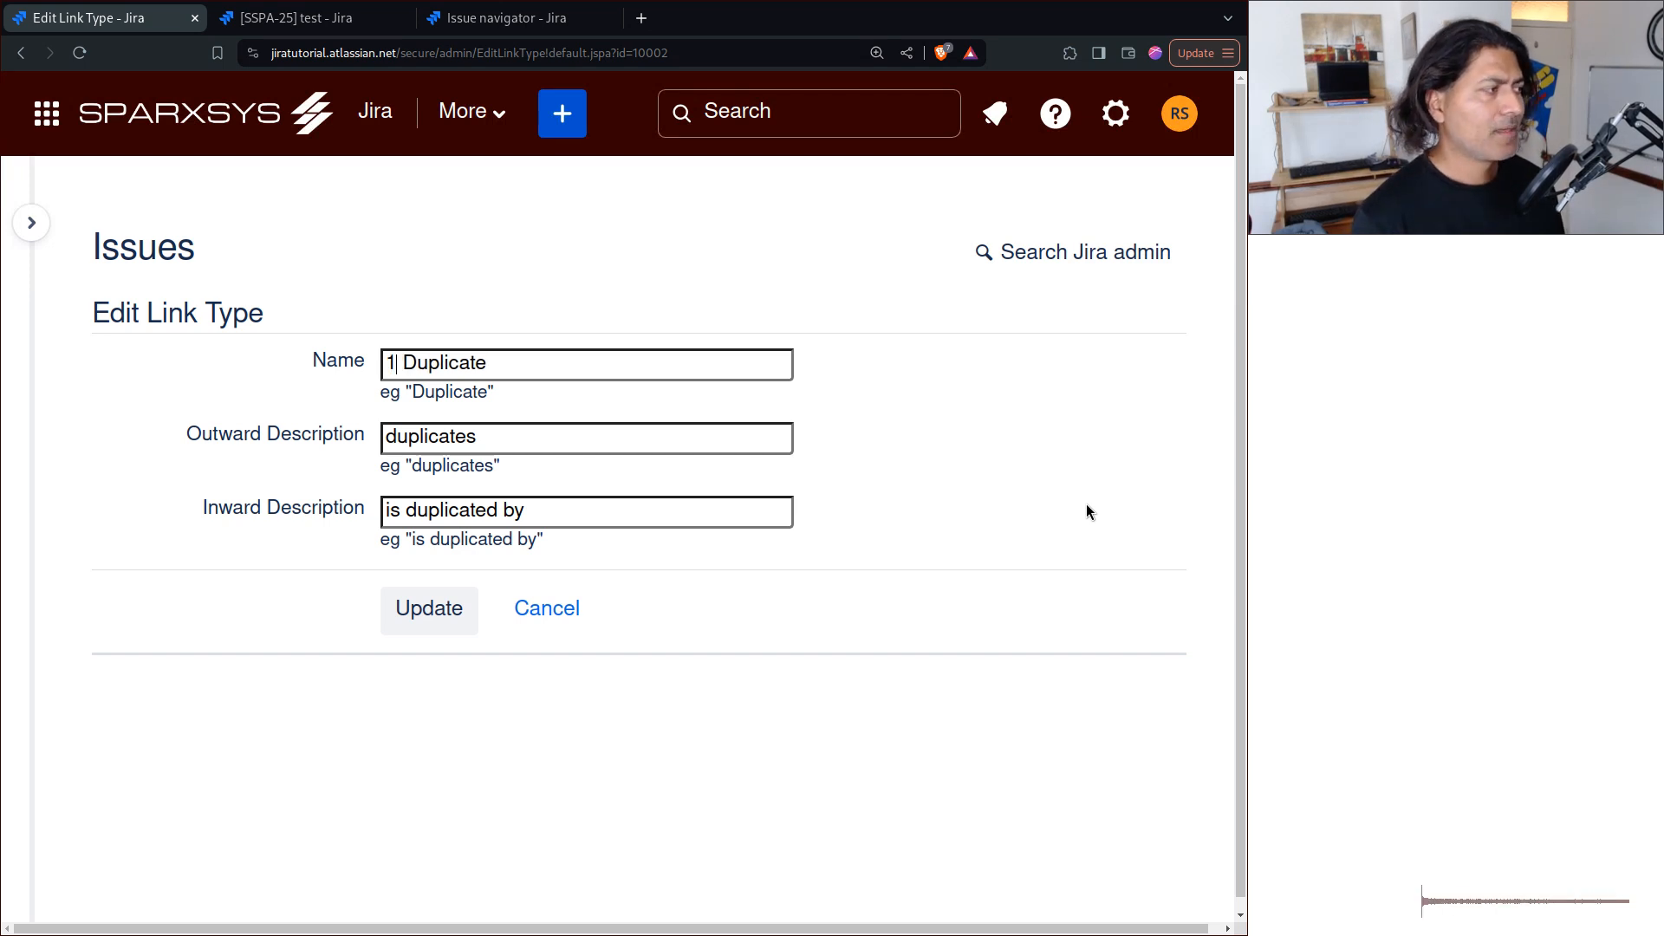
click(440, 609)
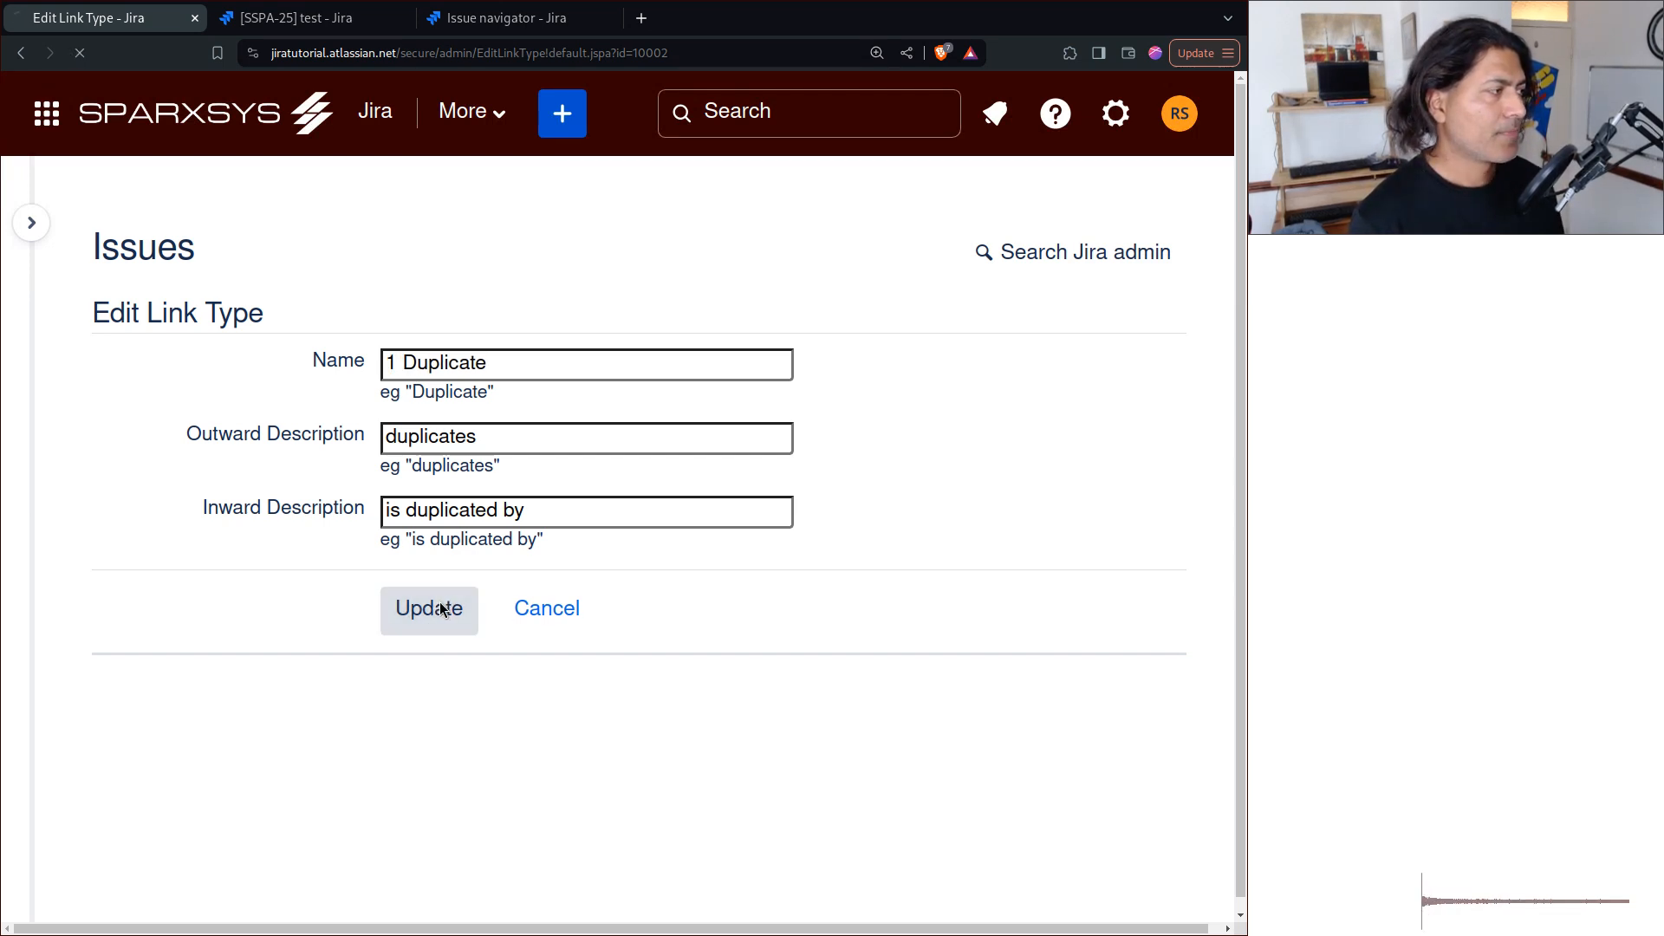
- Rename the Cloners issue link type as "2 Cloners" and save the change
scroll(464, 611, down, 5)
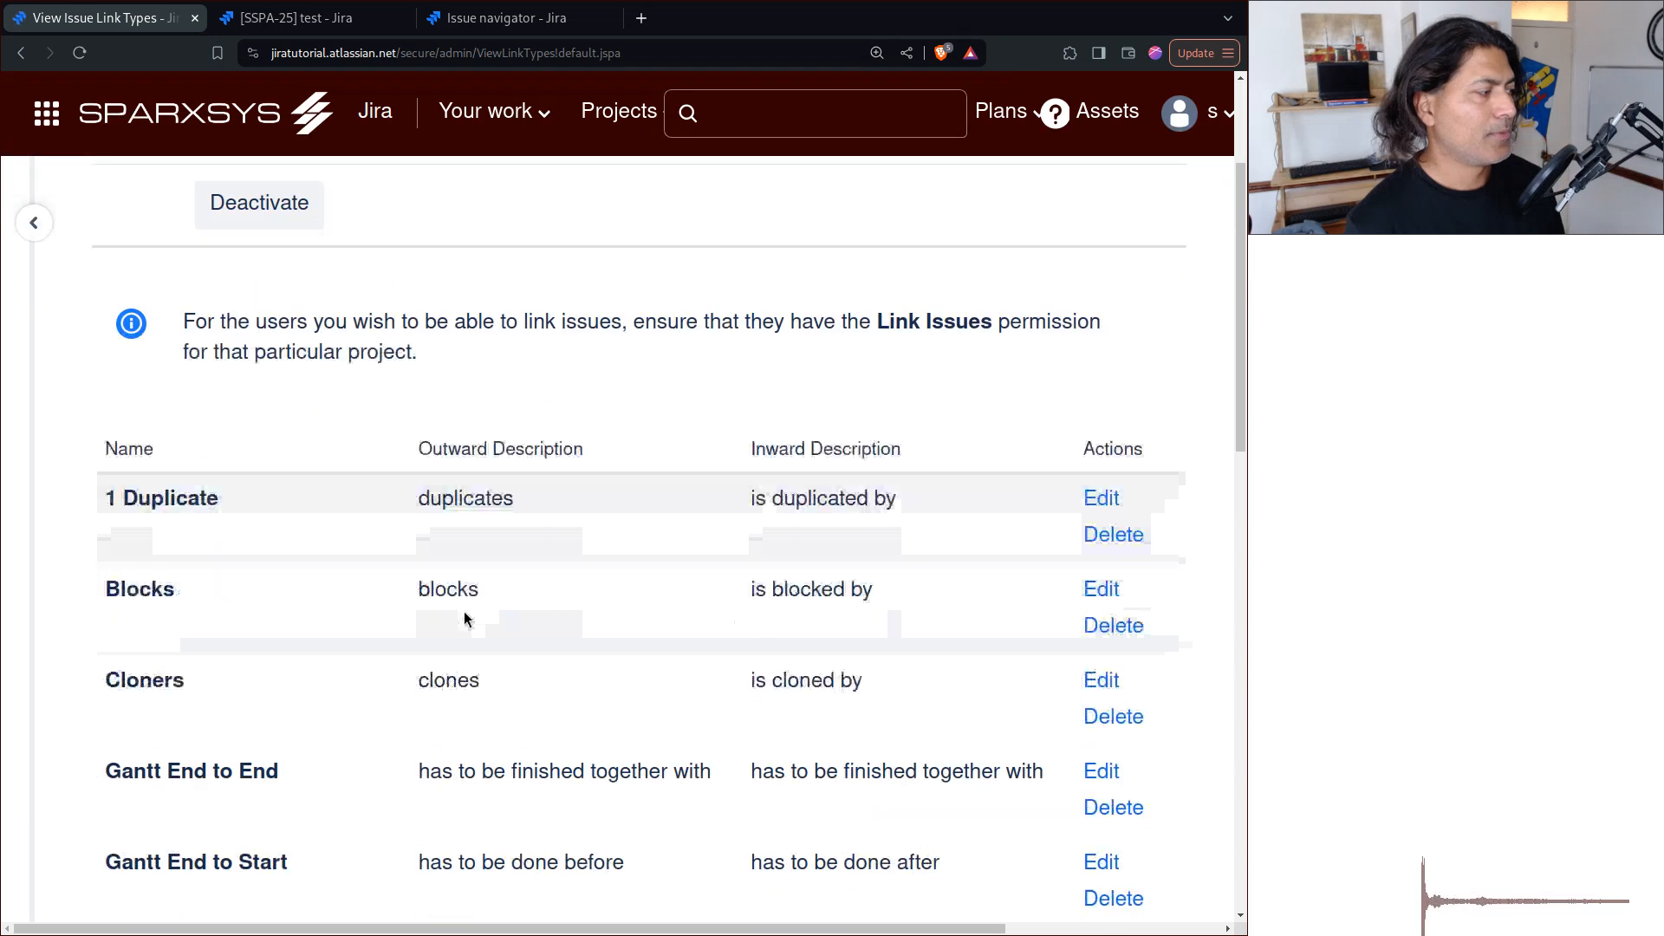
click(1107, 607)
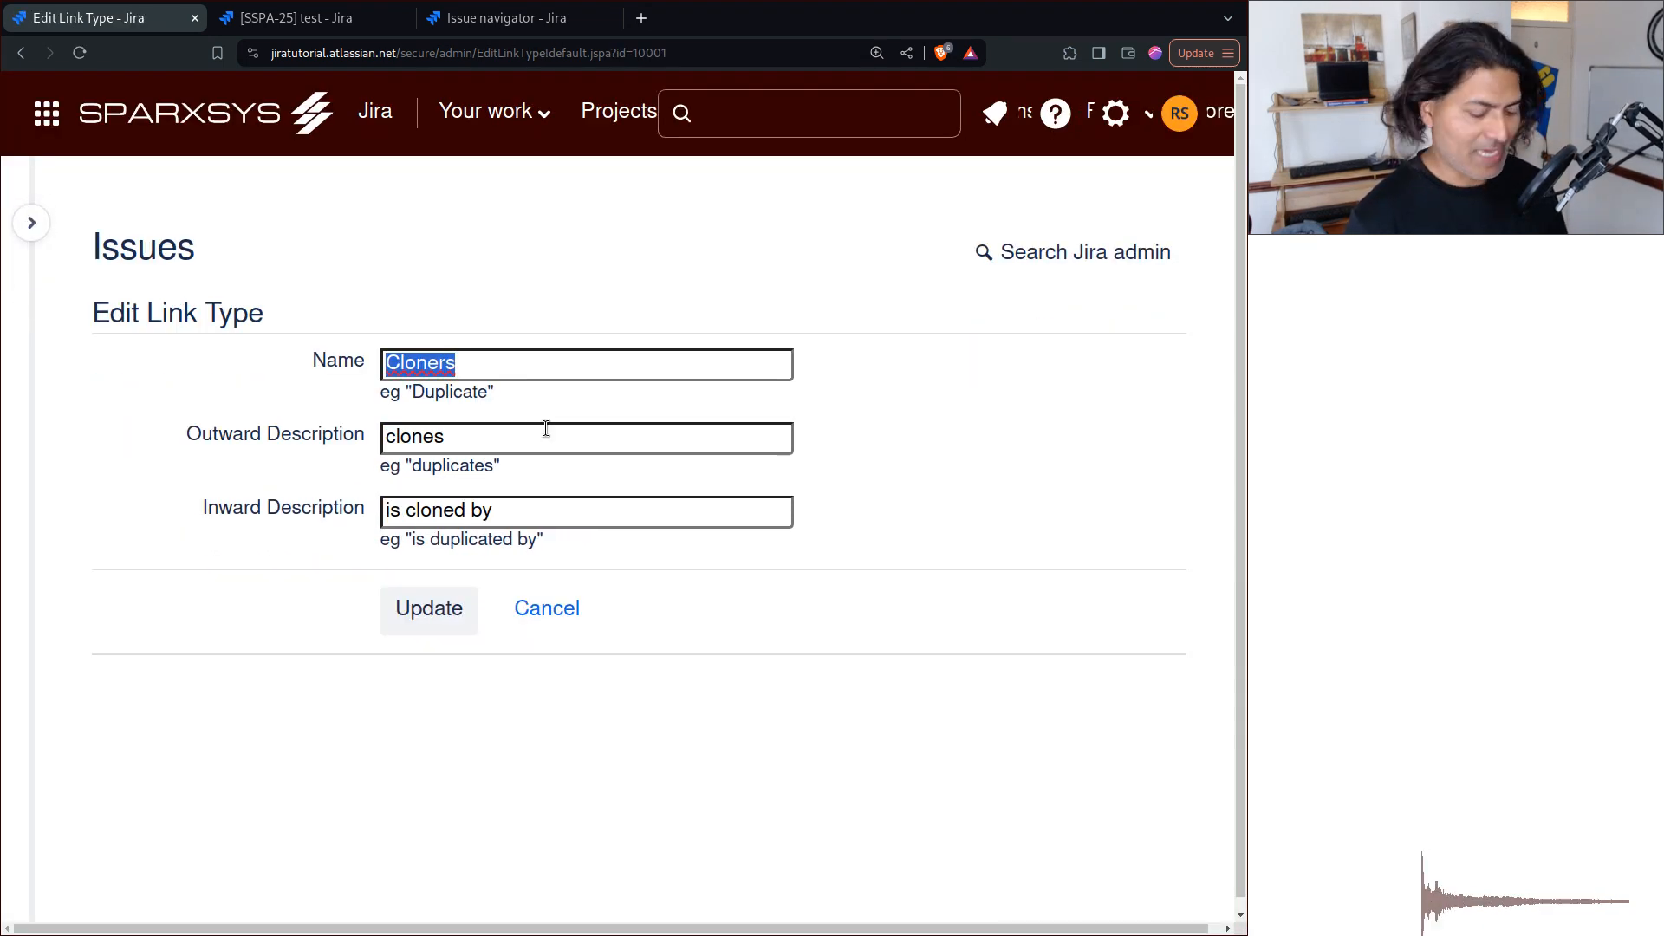
text(2)
click(422, 626)
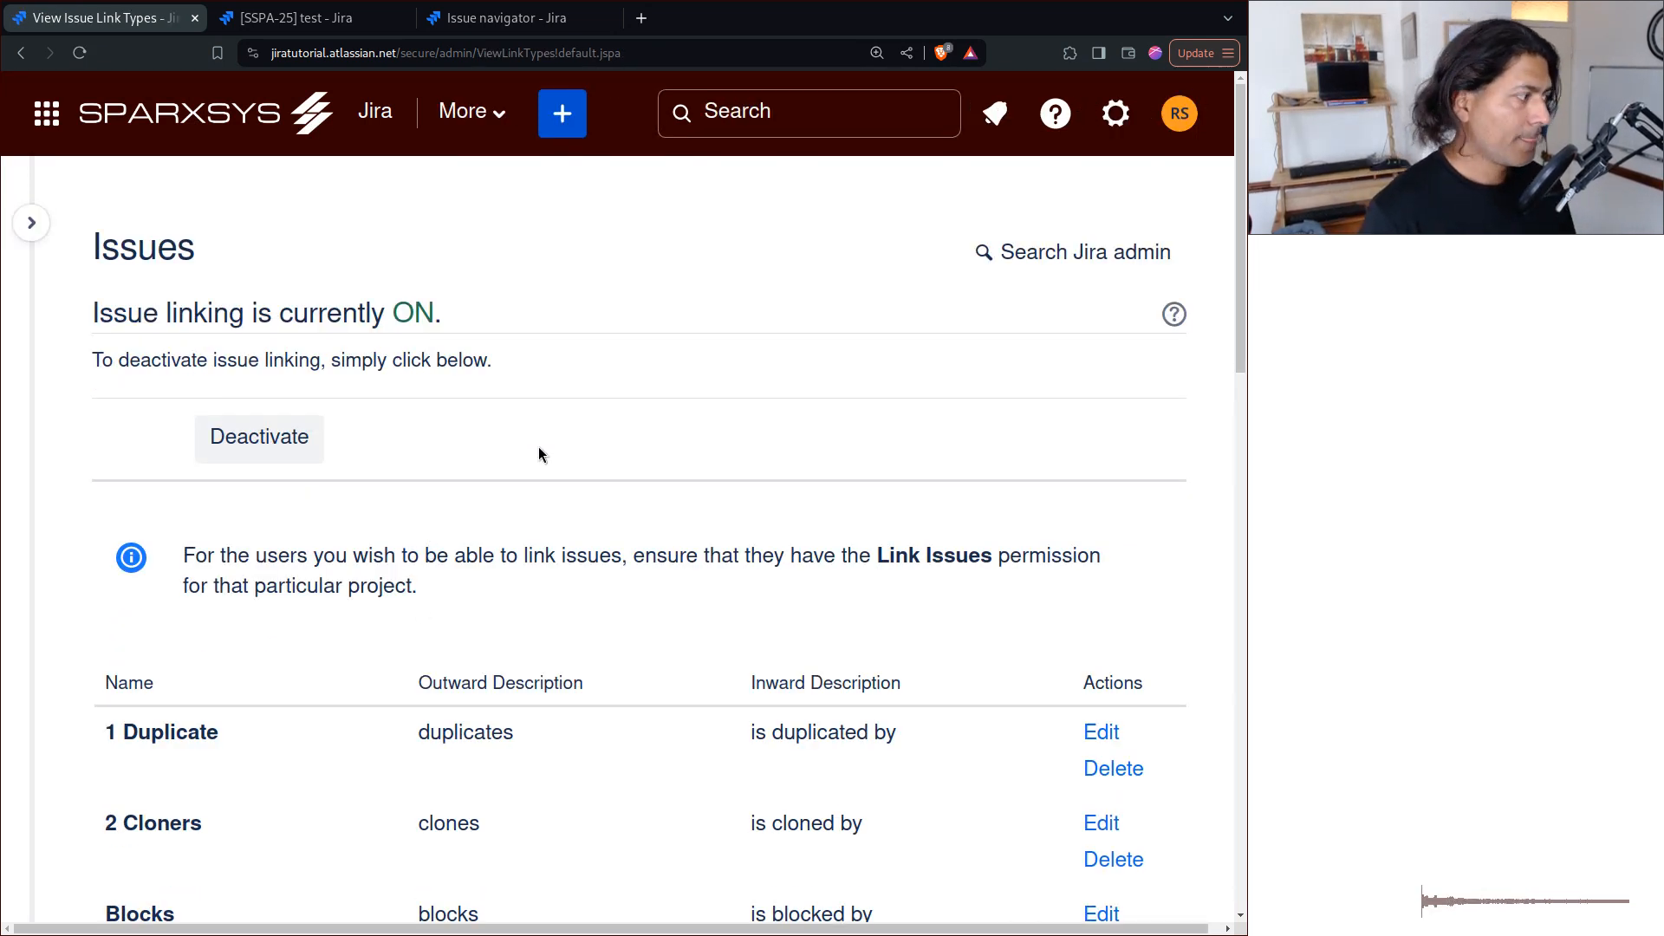
- Reload SSPA-25, start a new linked issue with the relationship "duplicates", and show the order of the relationship choices
key(ctrl+Tab)
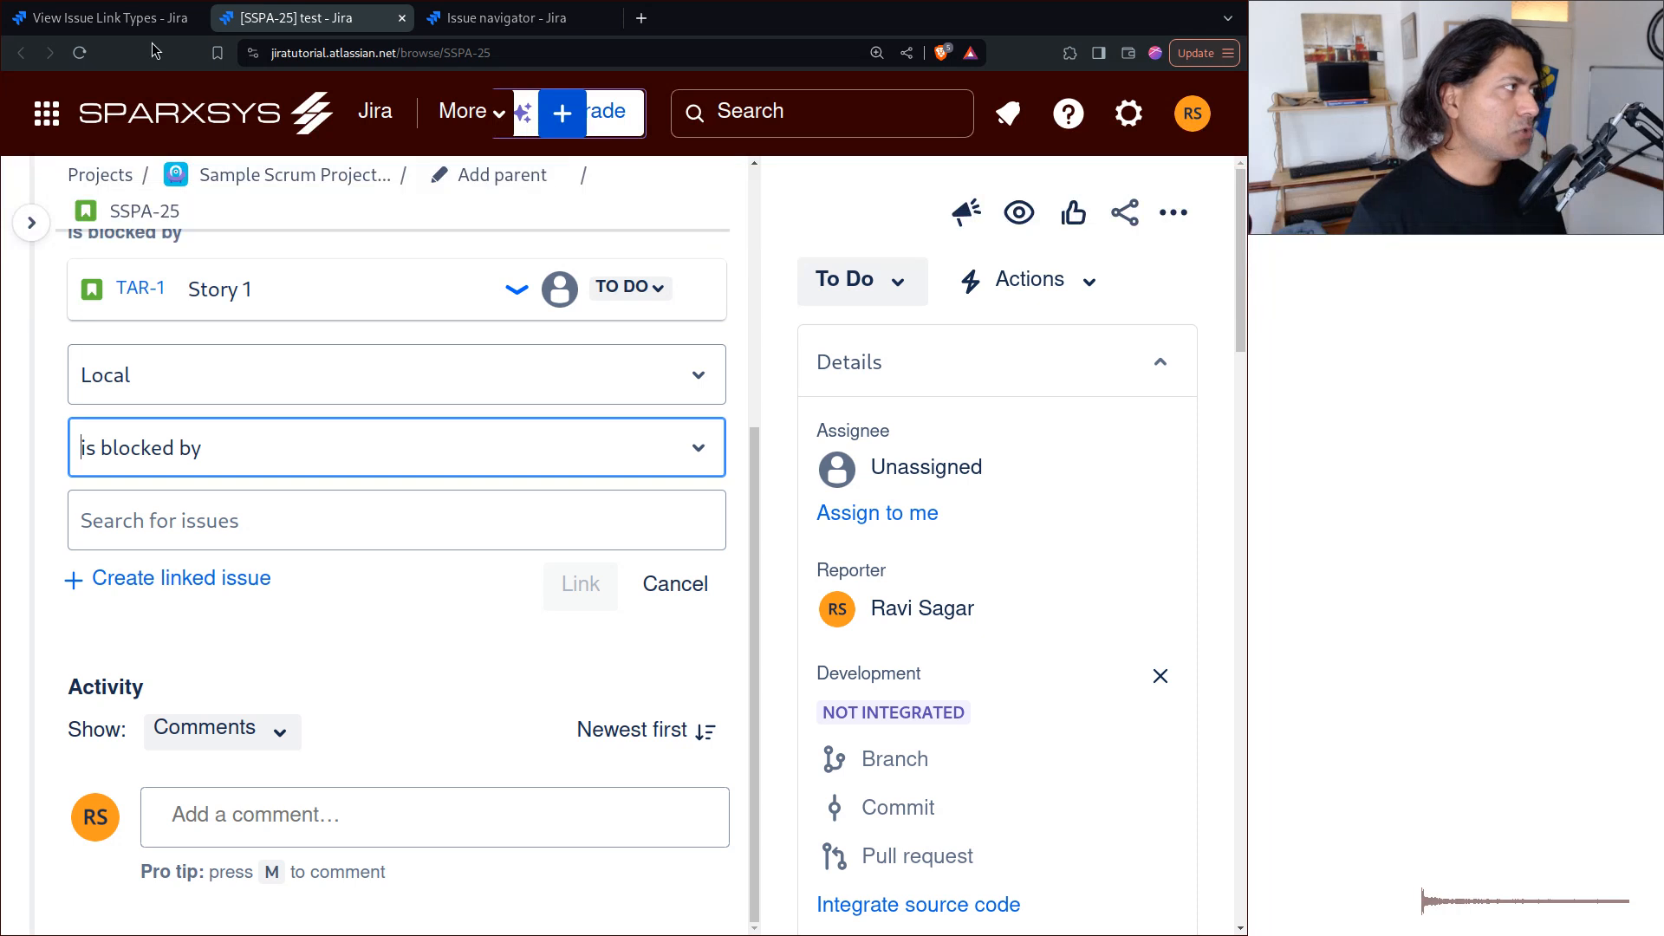
key(F5)
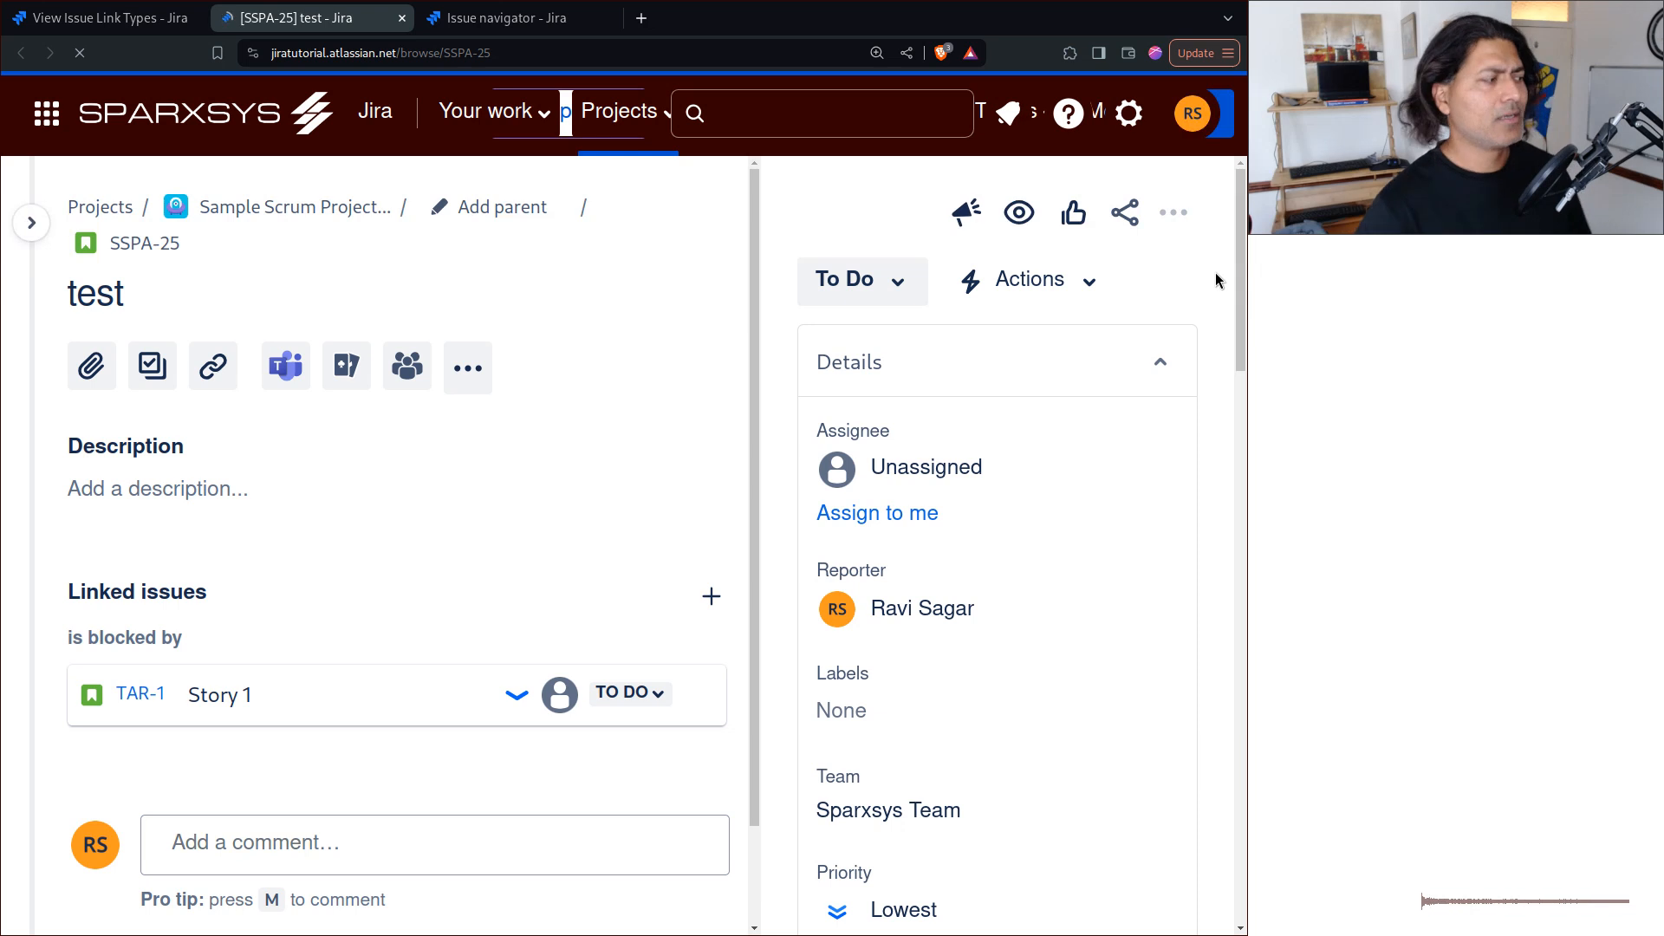
scroll(474, 436, down, 1)
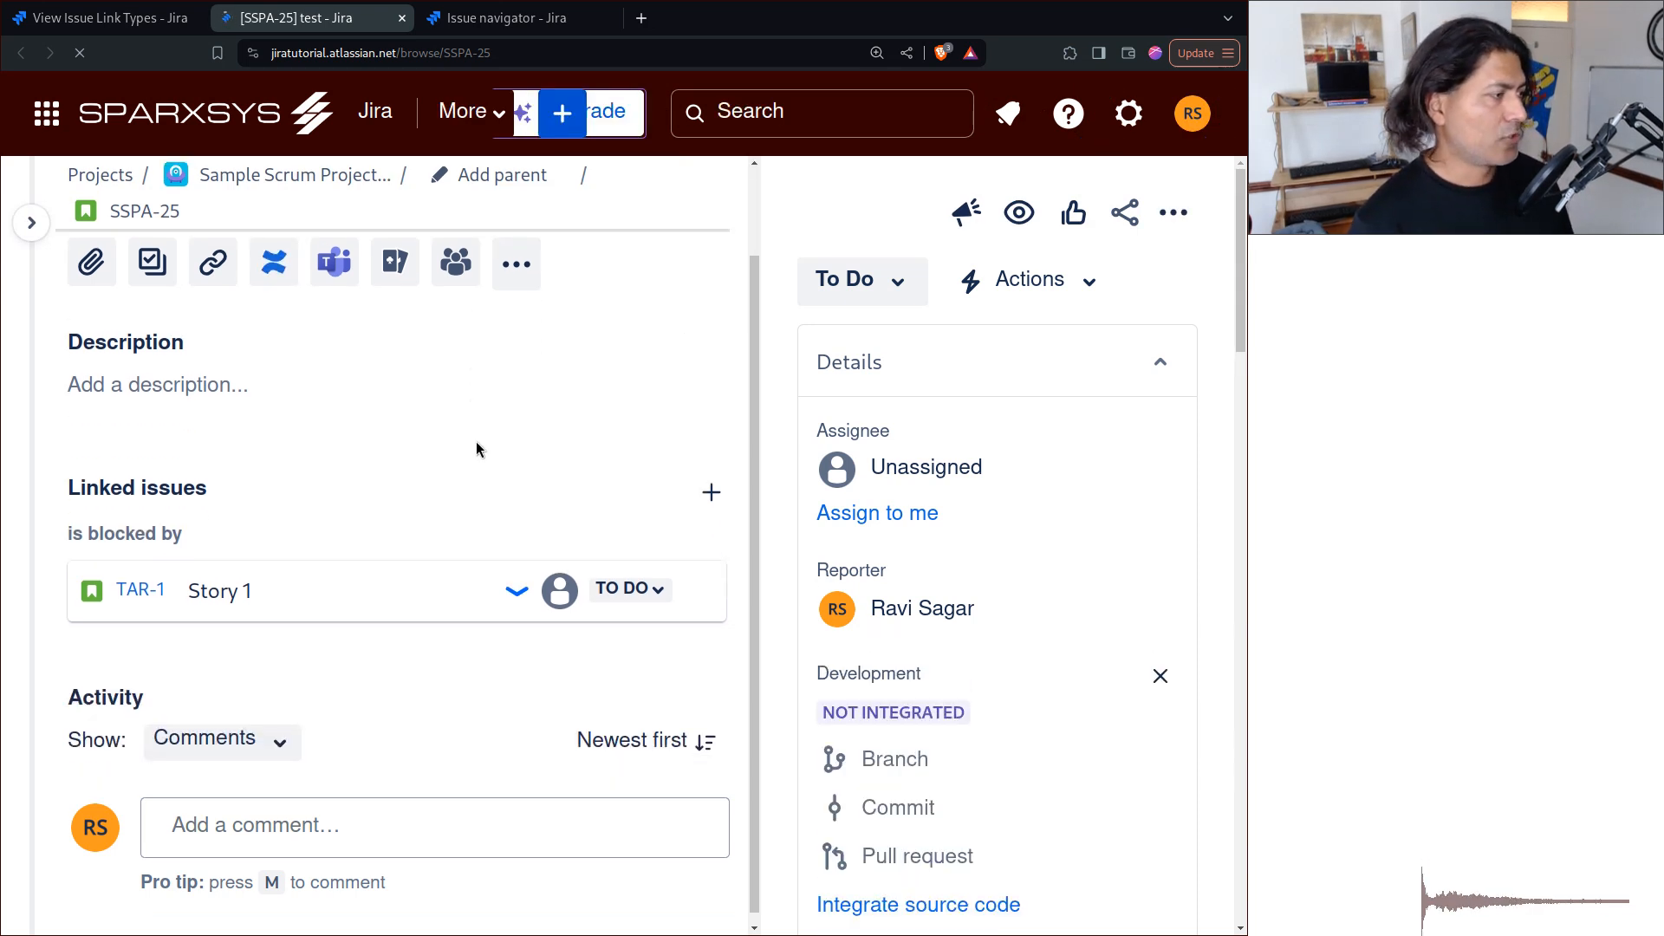
click(711, 494)
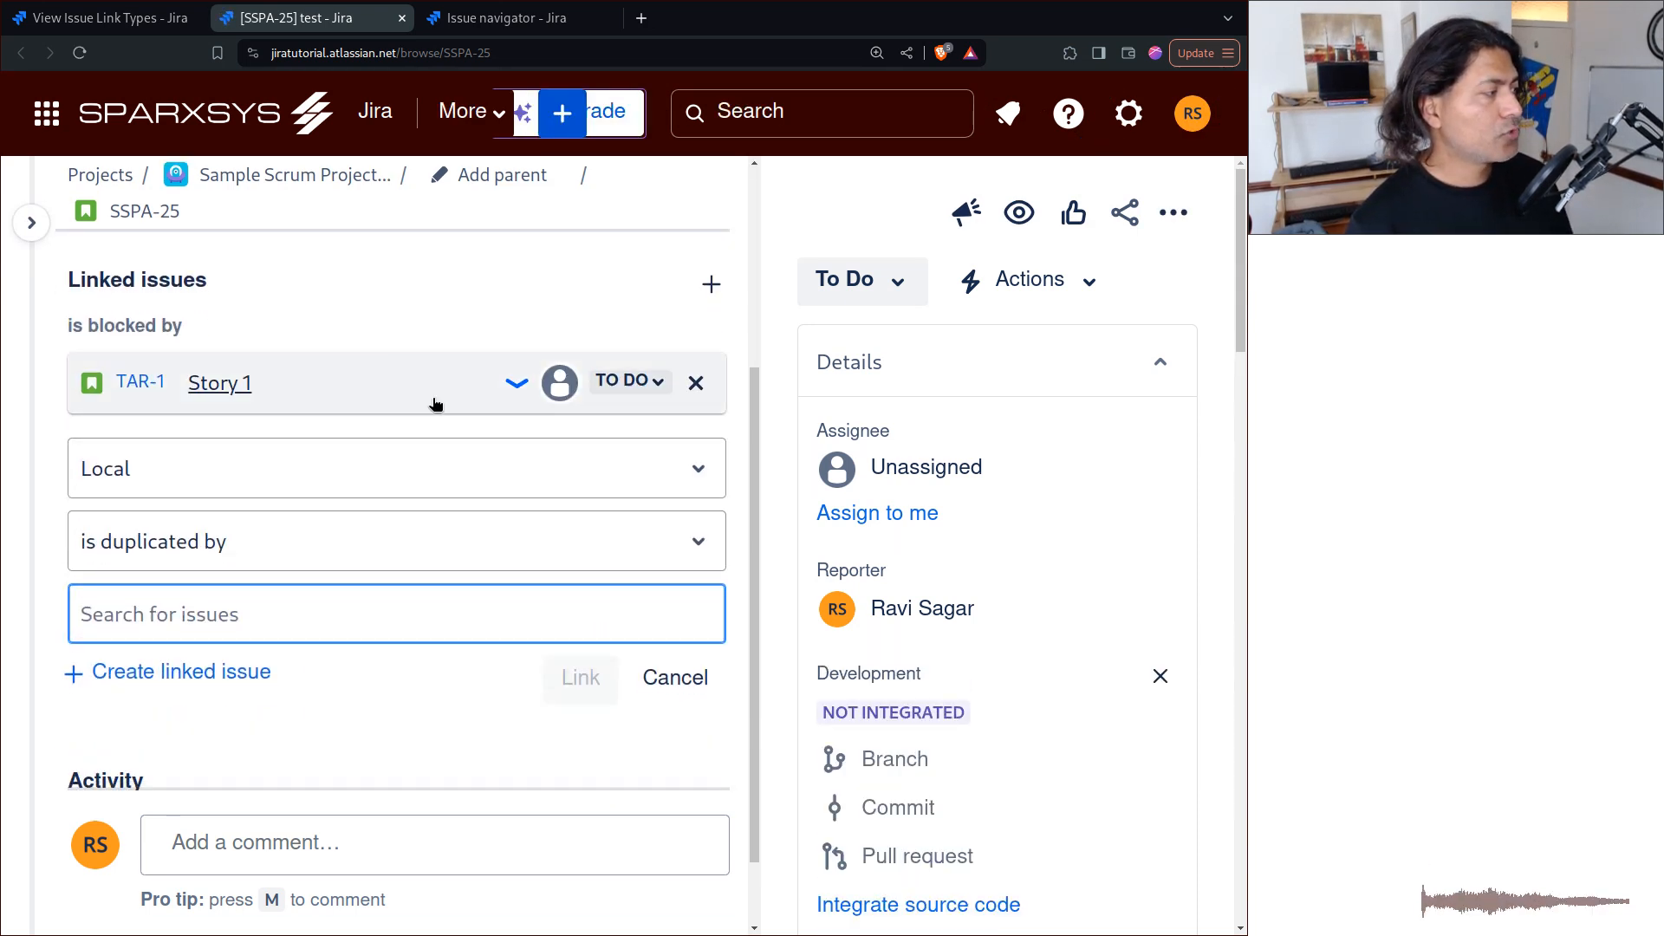
click(316, 544)
click(229, 671)
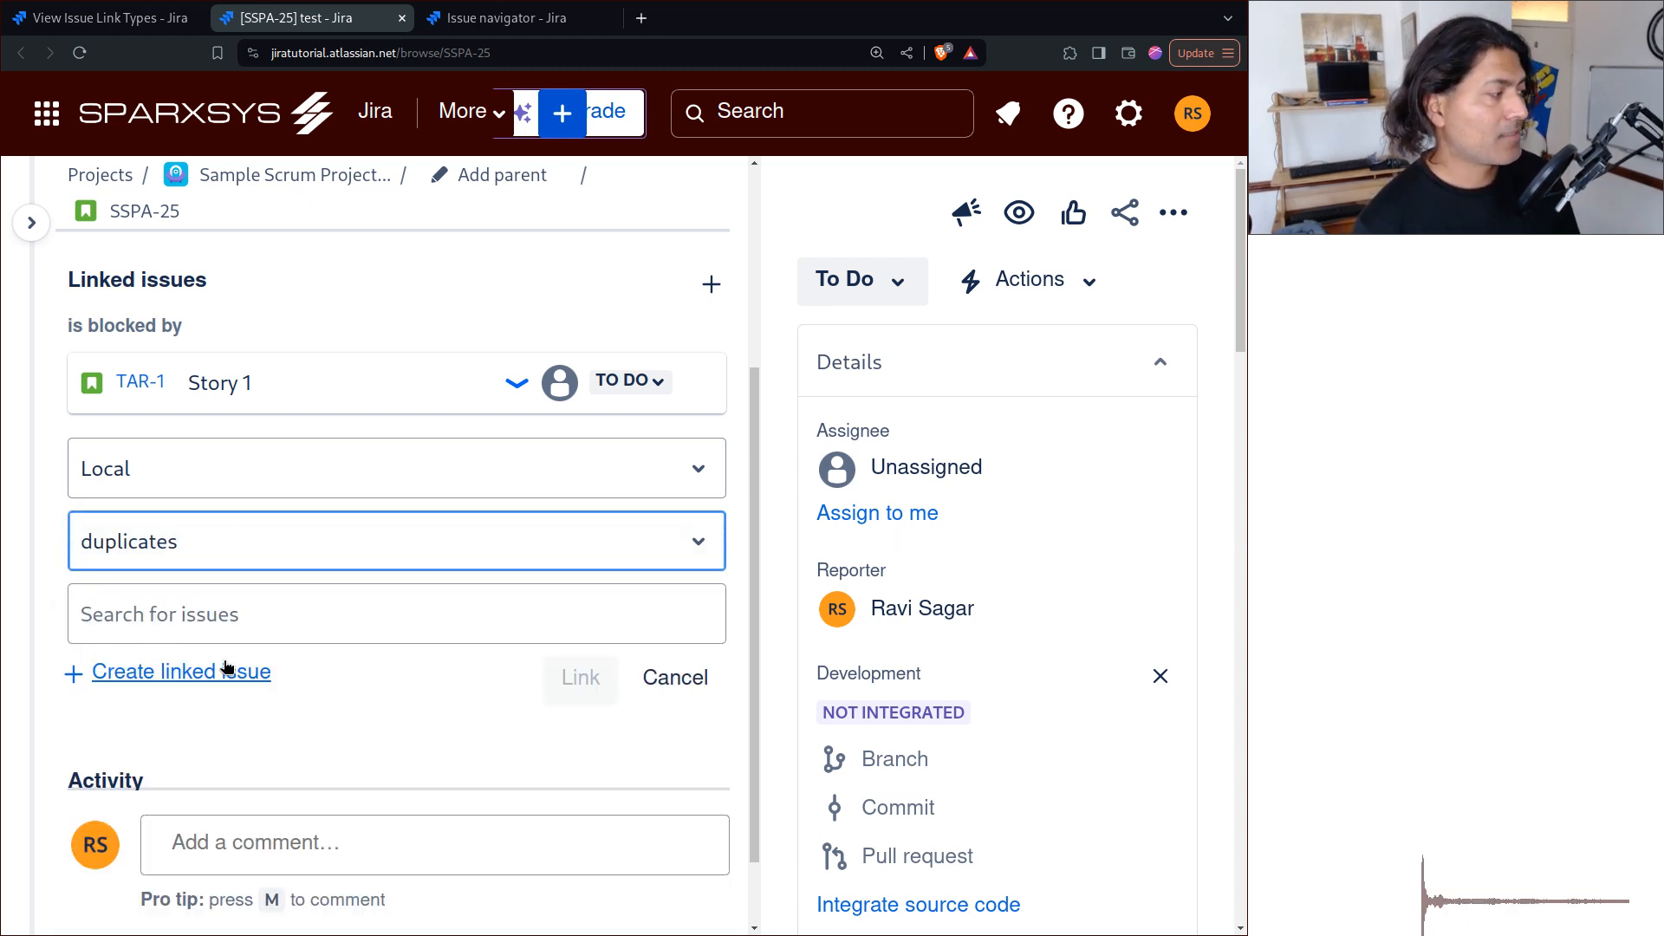
click(310, 540)
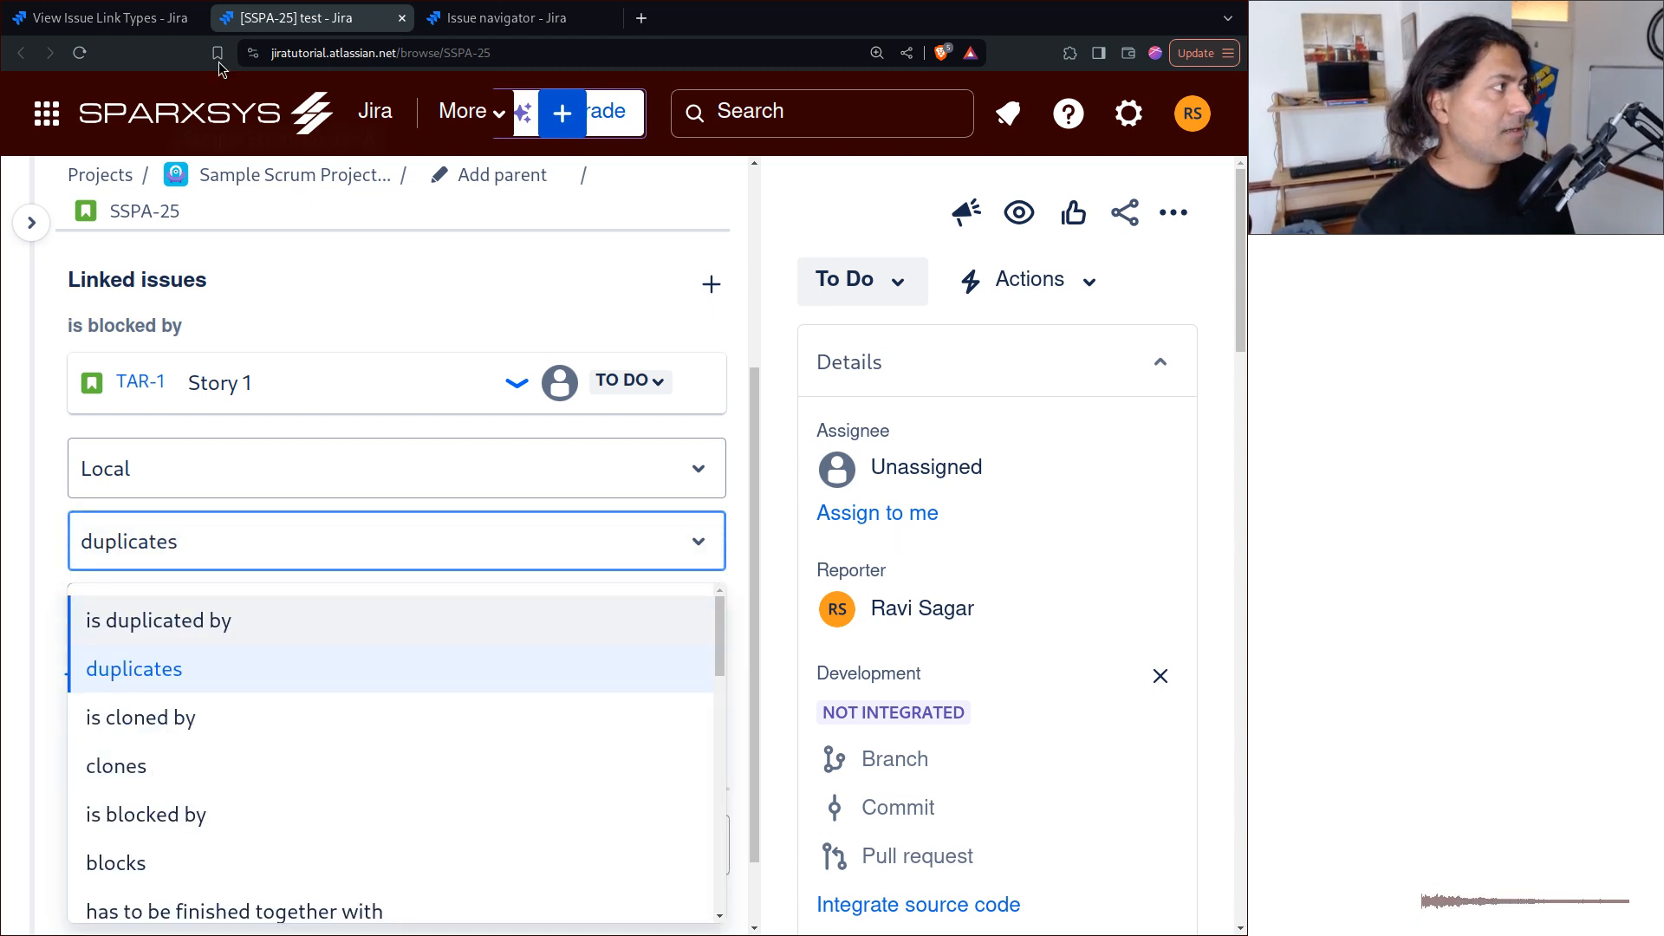
- Return to the issue link types administration page and compare the inward descriptions of Duplicate, Cloners and Blocks with the relationship choices
click(103, 28)
double_click(788, 734)
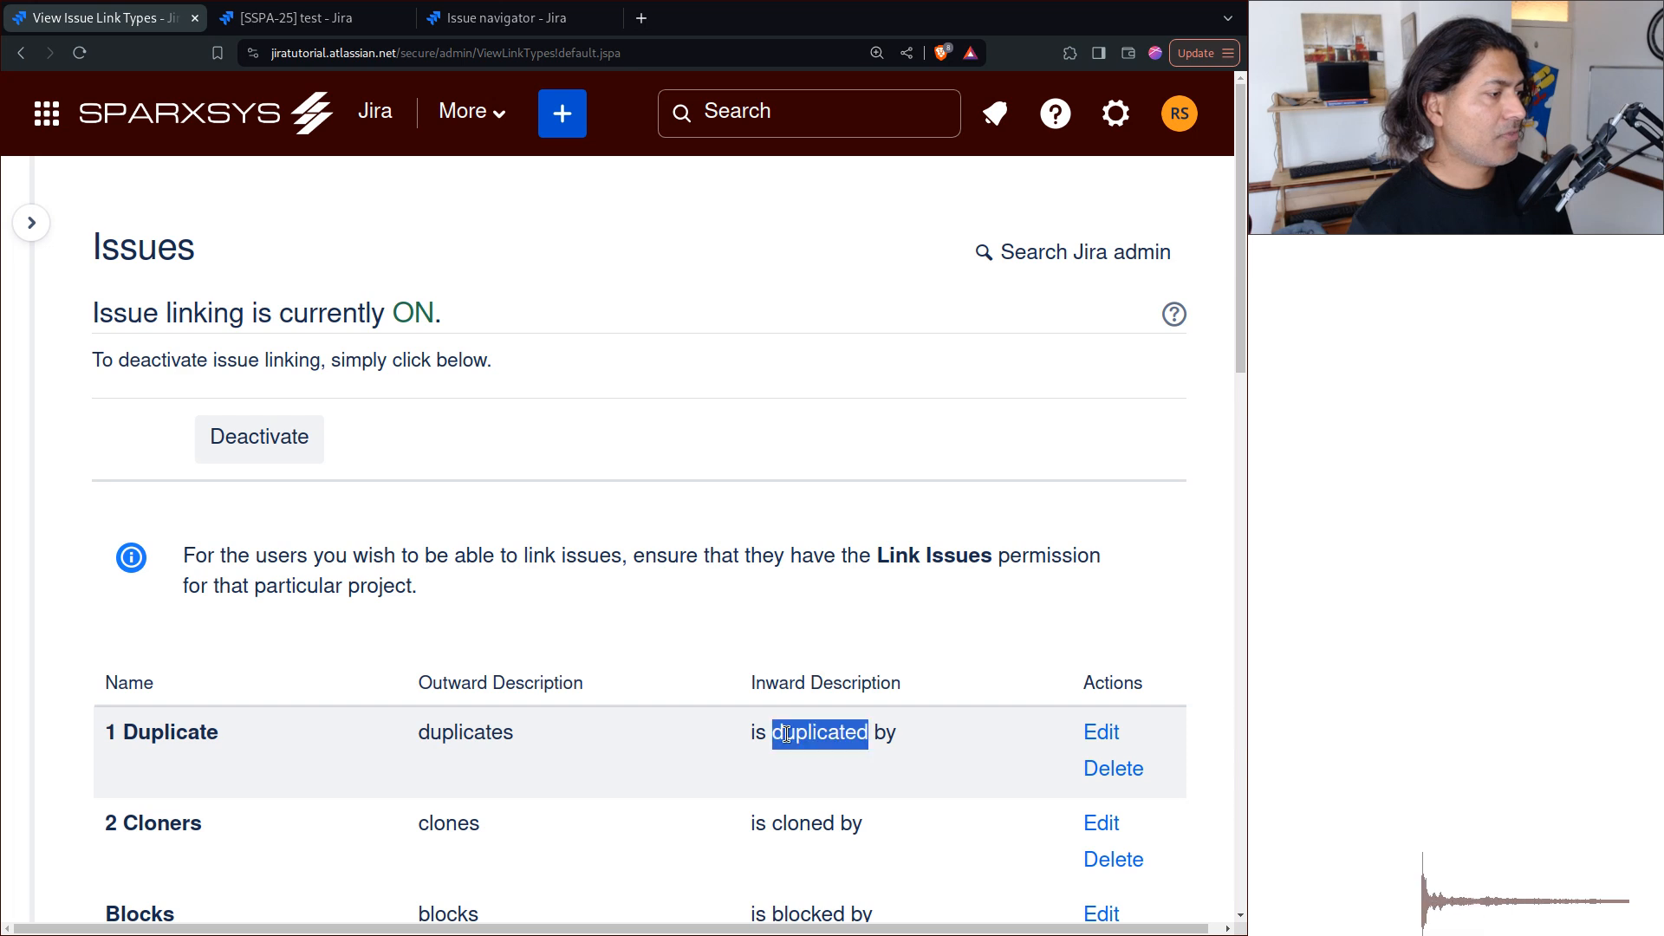
double_click(777, 830)
scroll(771, 806, down, 2)
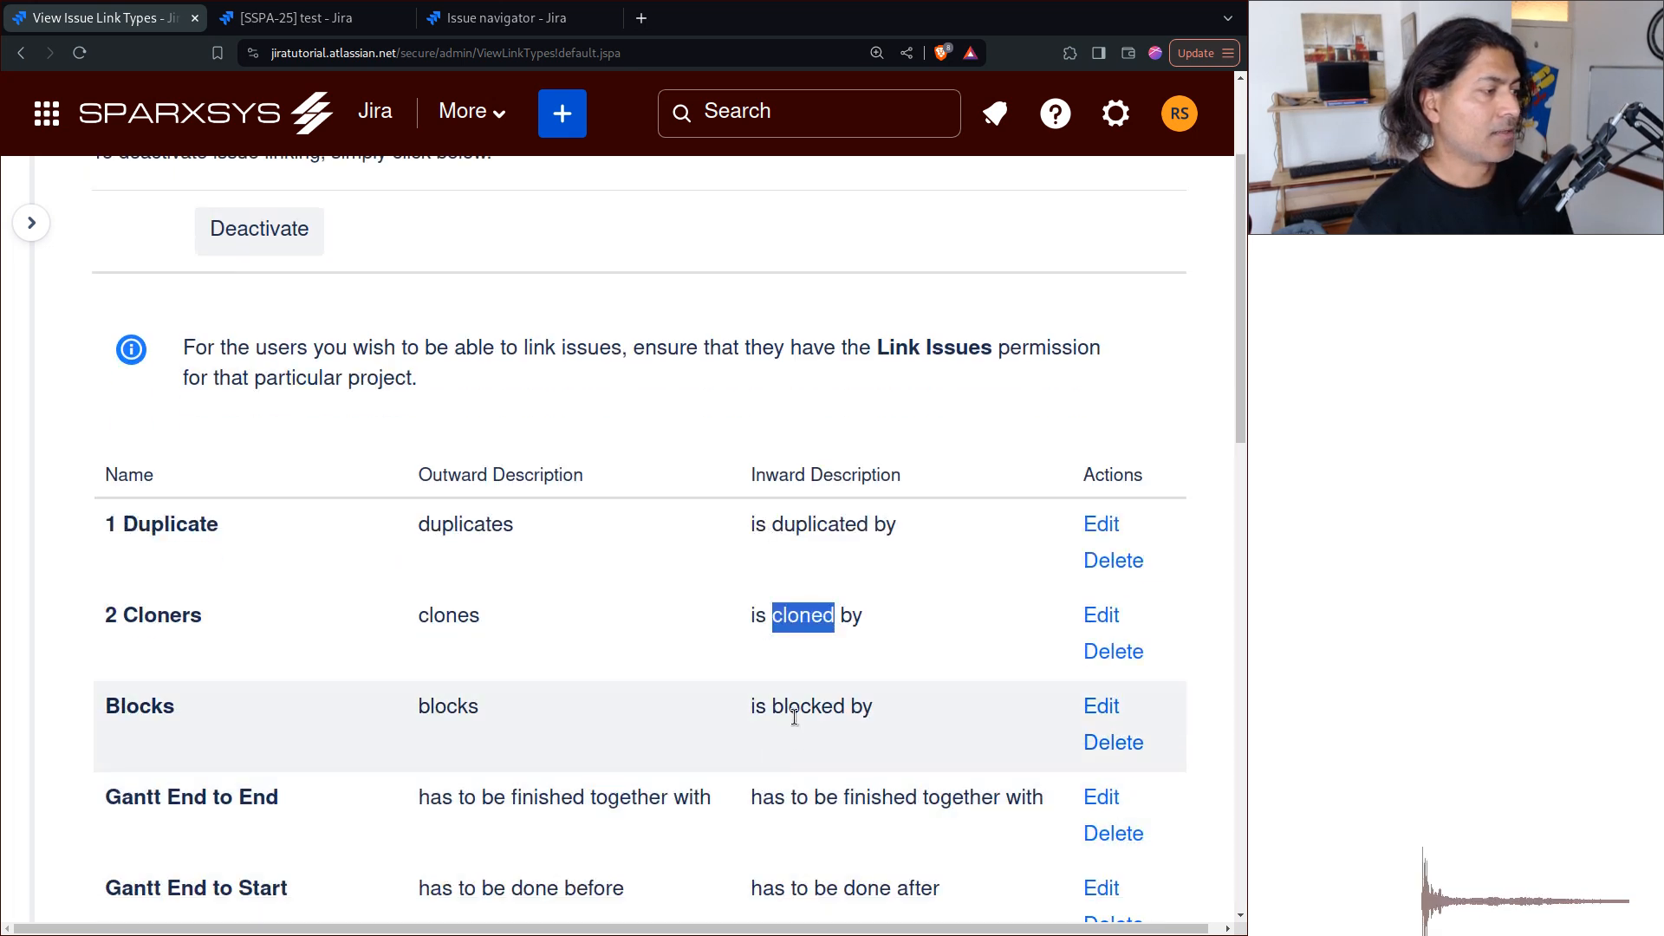
click(793, 801)
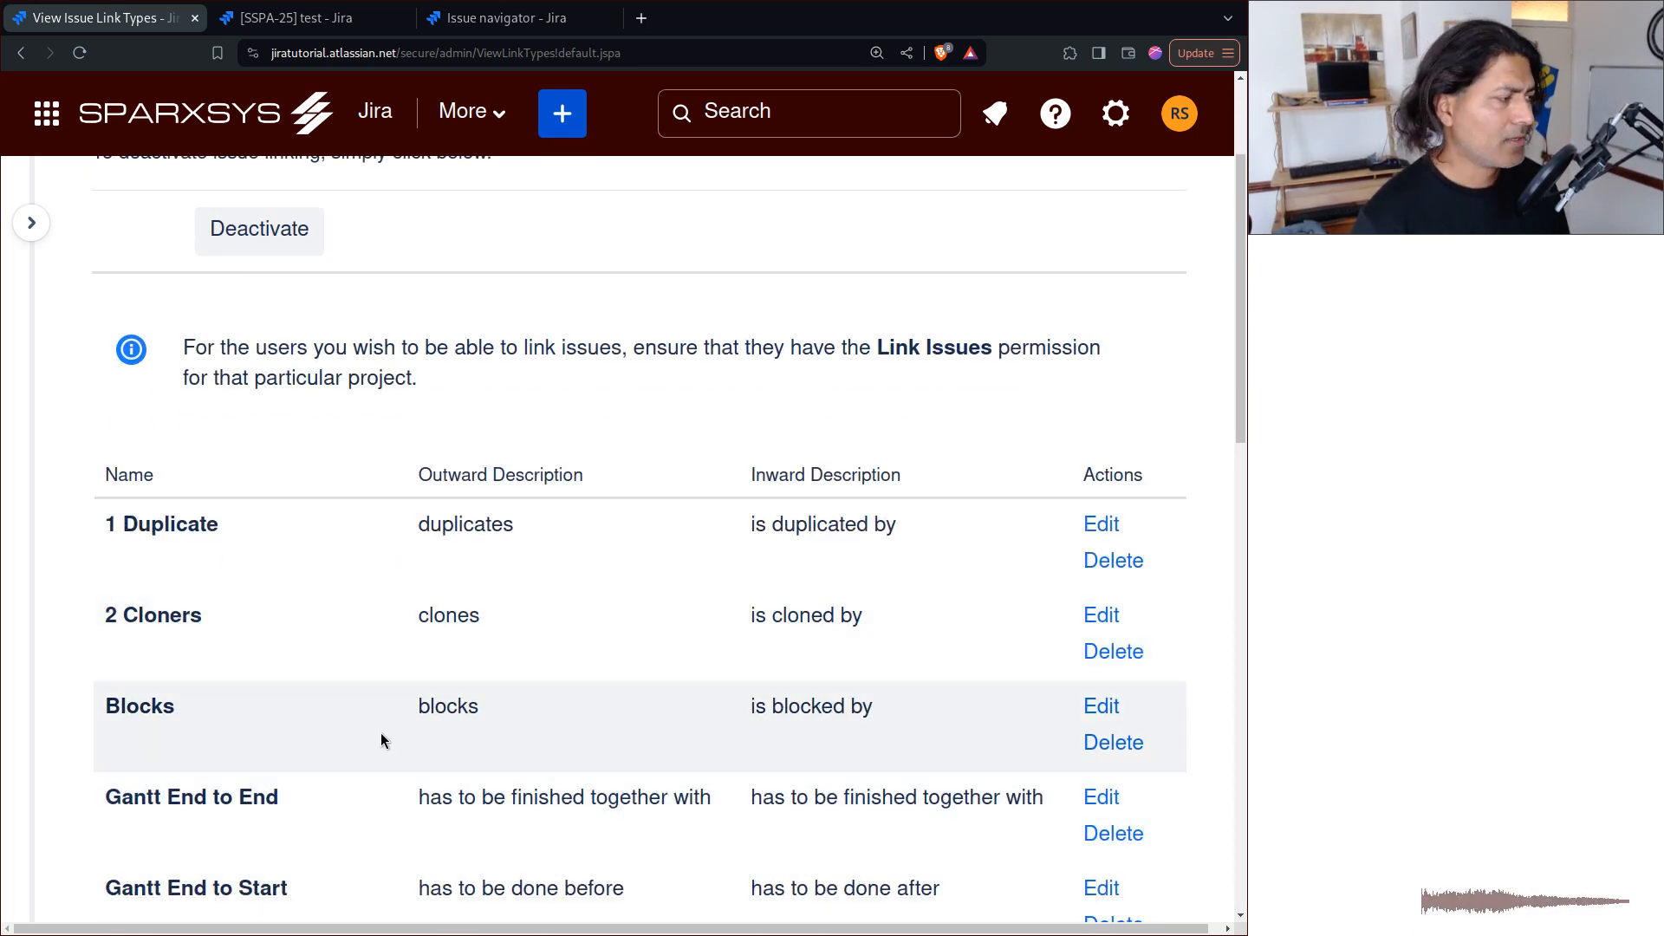
double_click(796, 526)
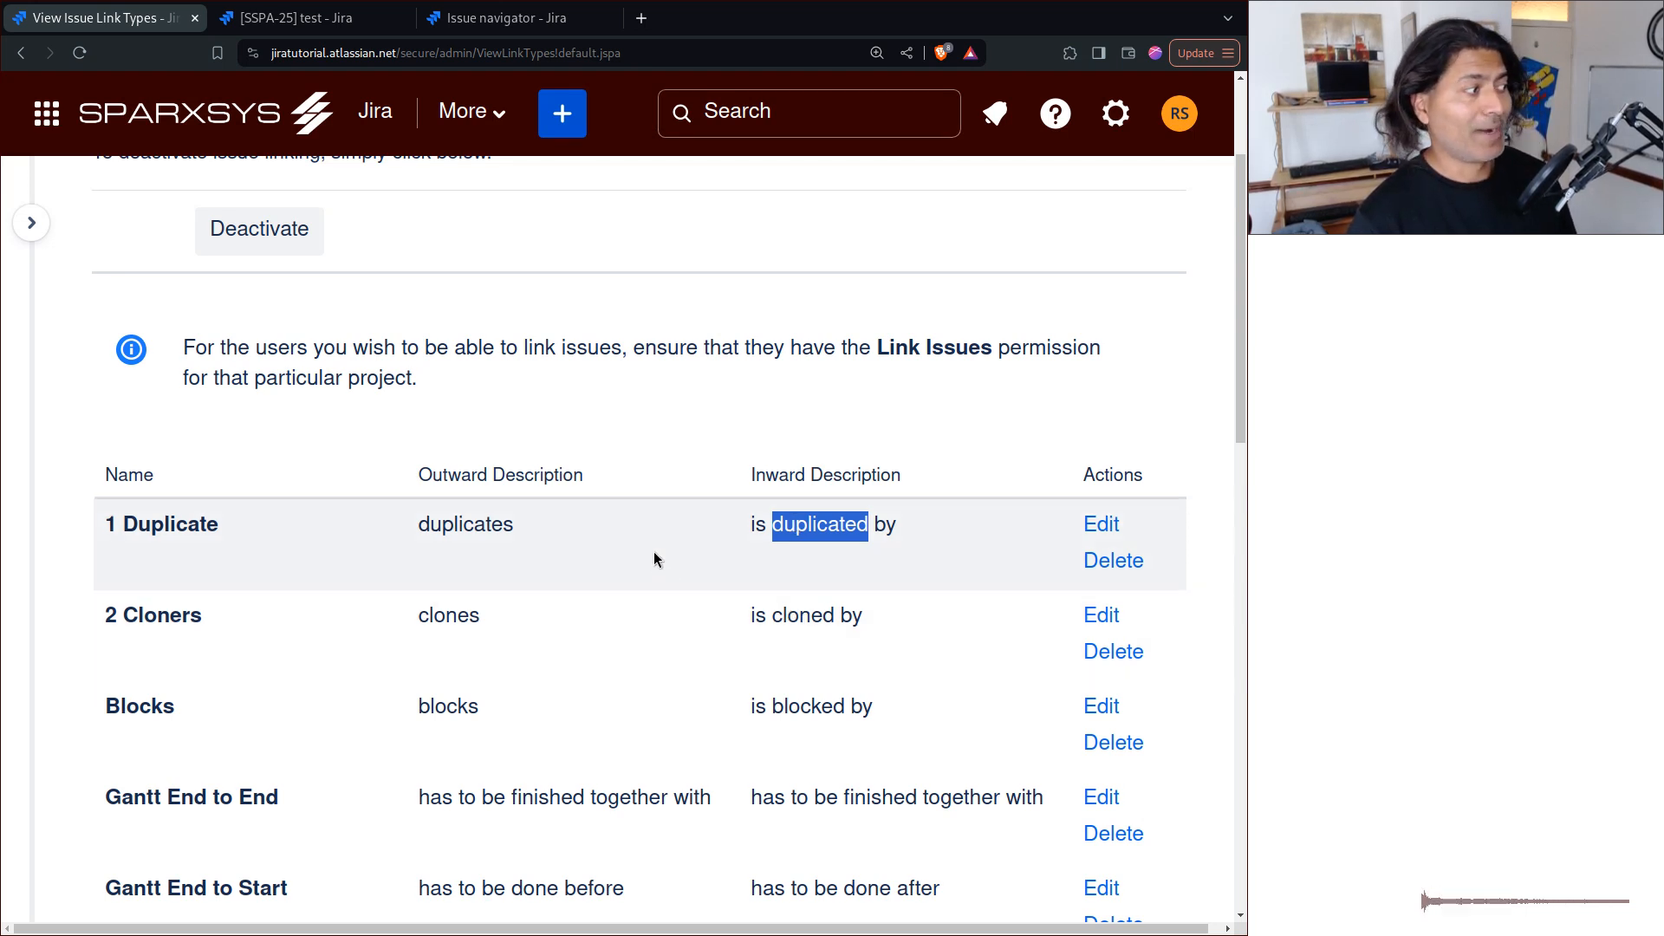
- Link SSPA-25 to SSPA-13 with the relationship "duplicates"
key(ctrl+Tab)
click(656, 555)
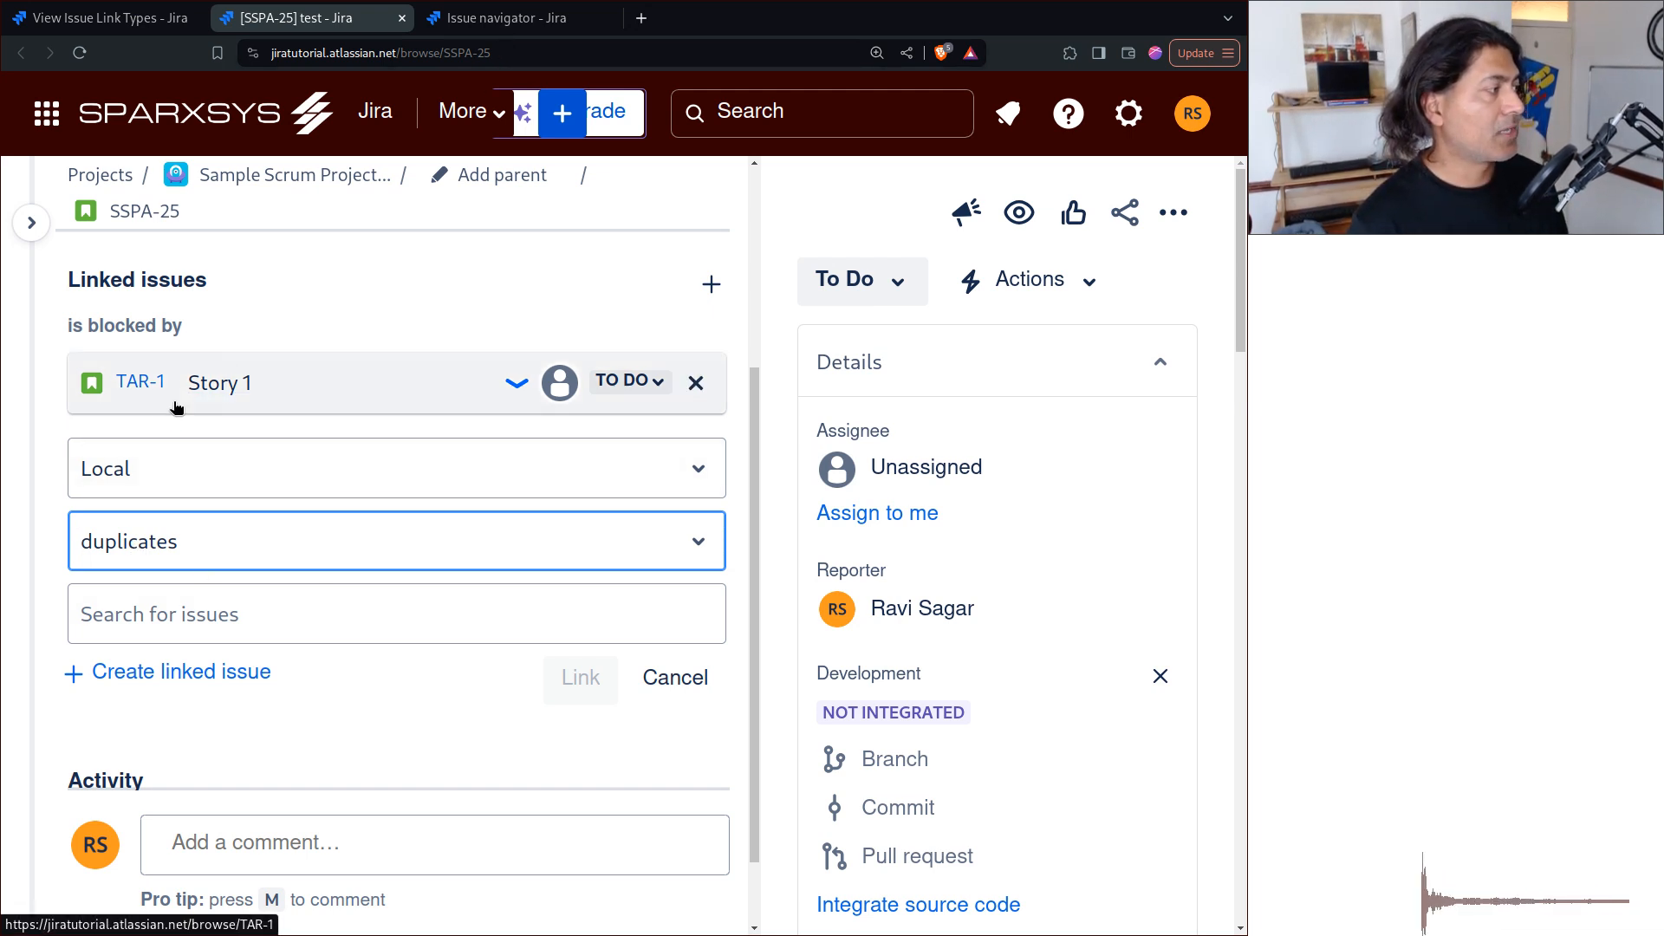
scroll(350, 381, up, 1)
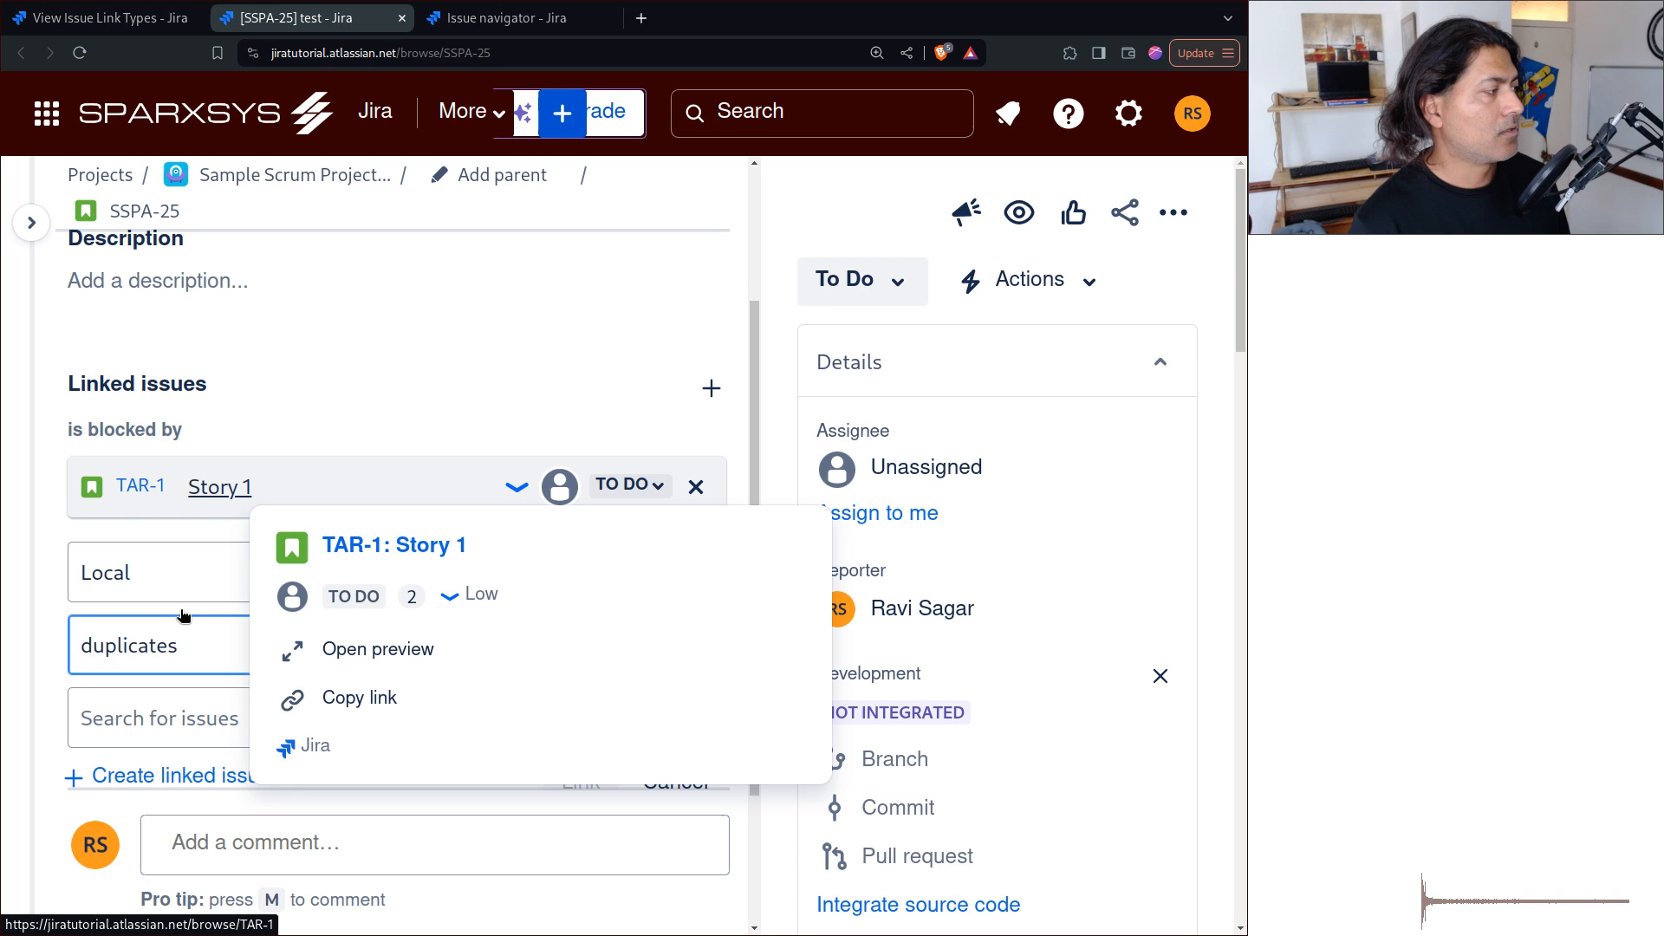
click(182, 717)
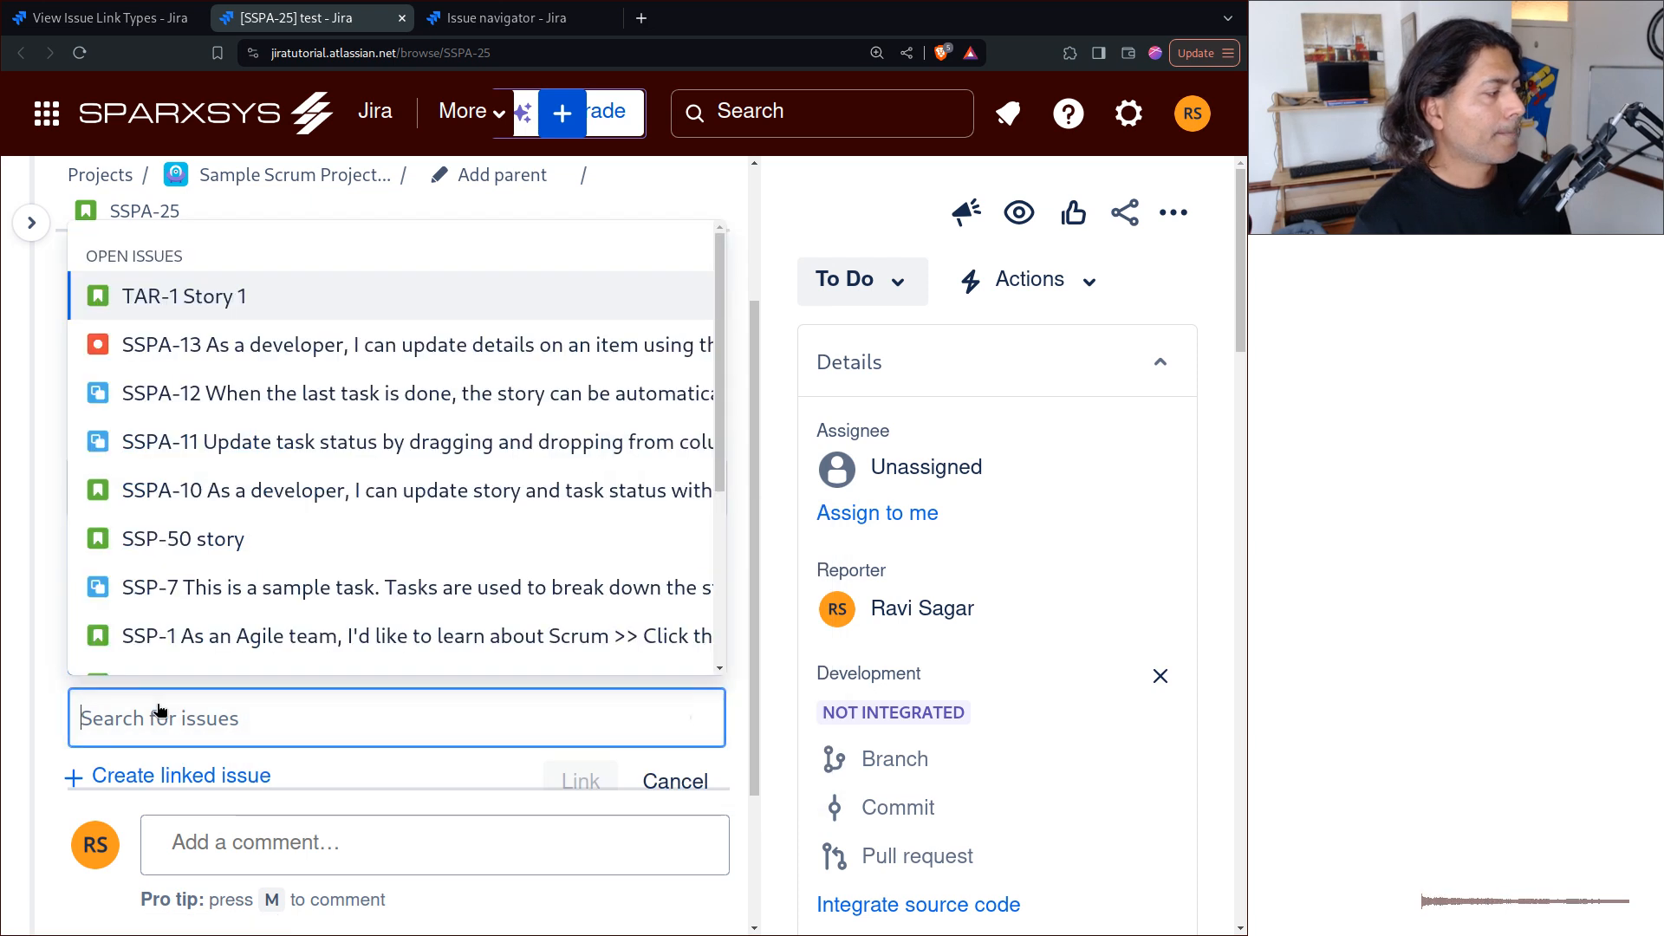
click(256, 347)
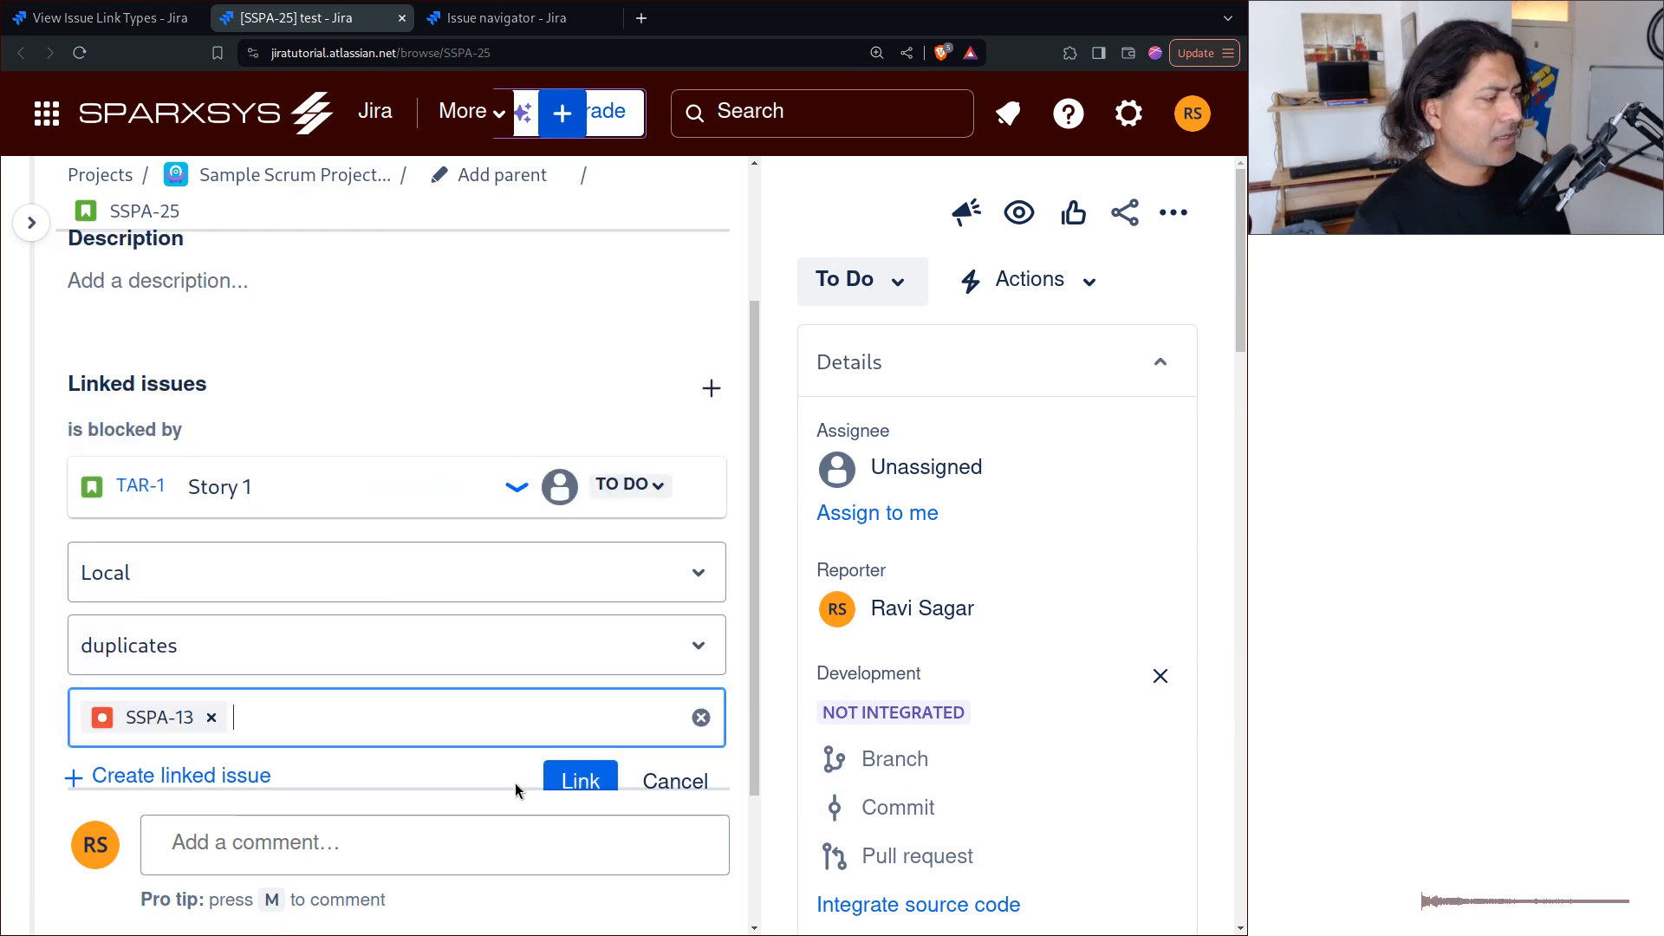
scroll(512, 693, down, 2)
click(329, 554)
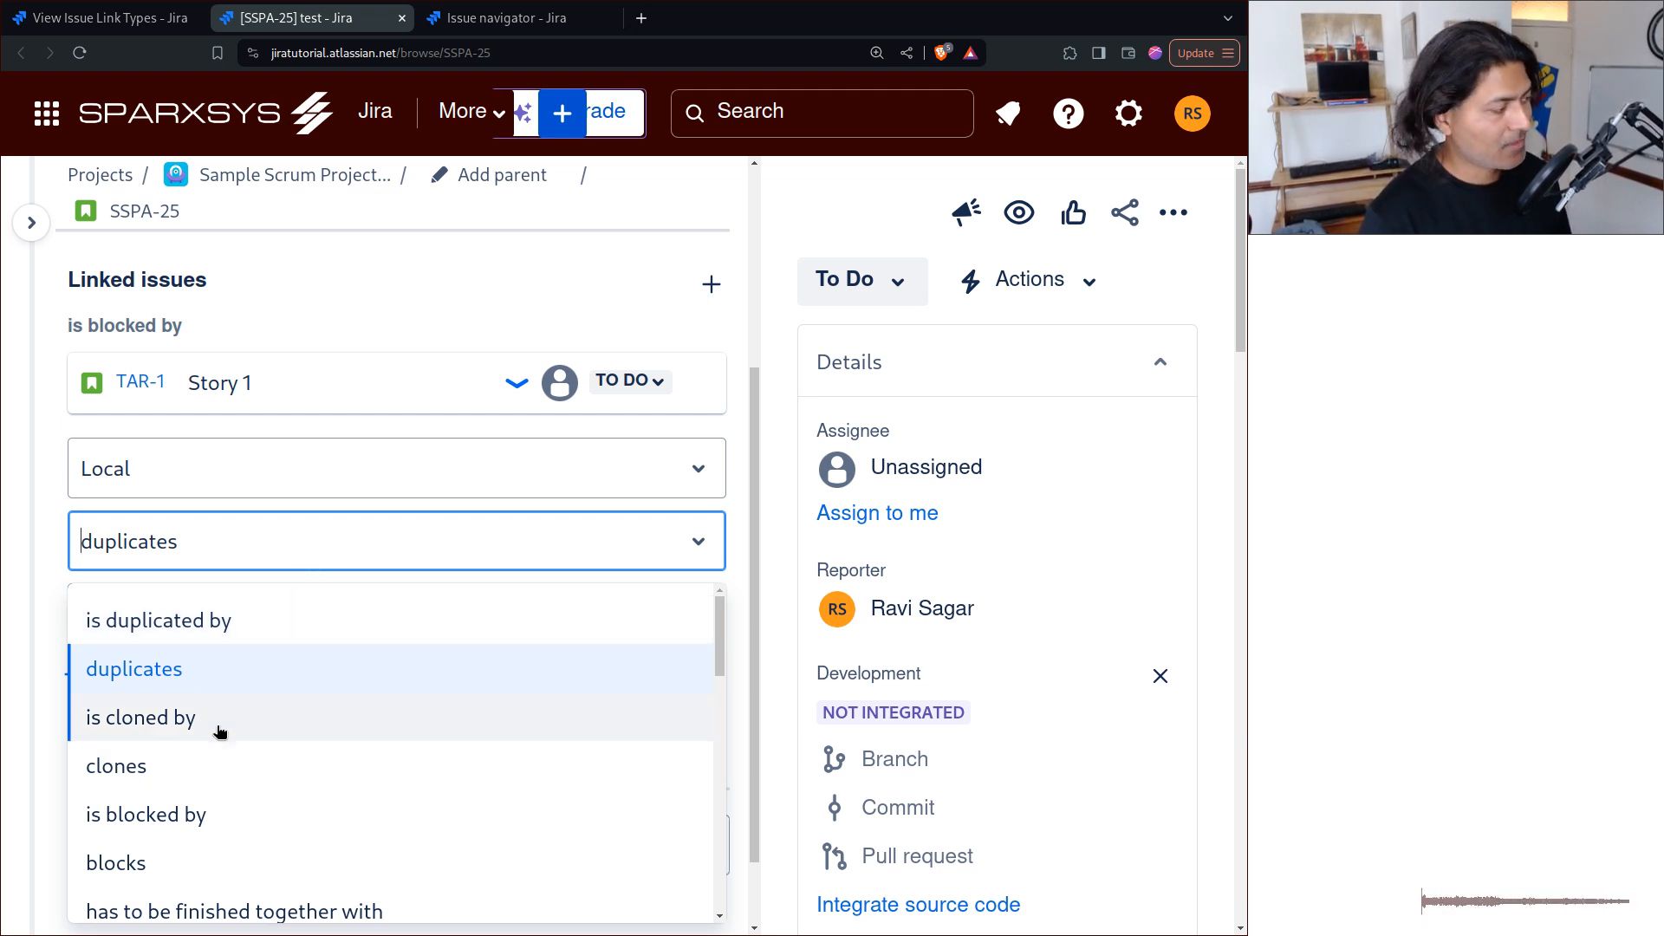
click(229, 668)
click(580, 679)
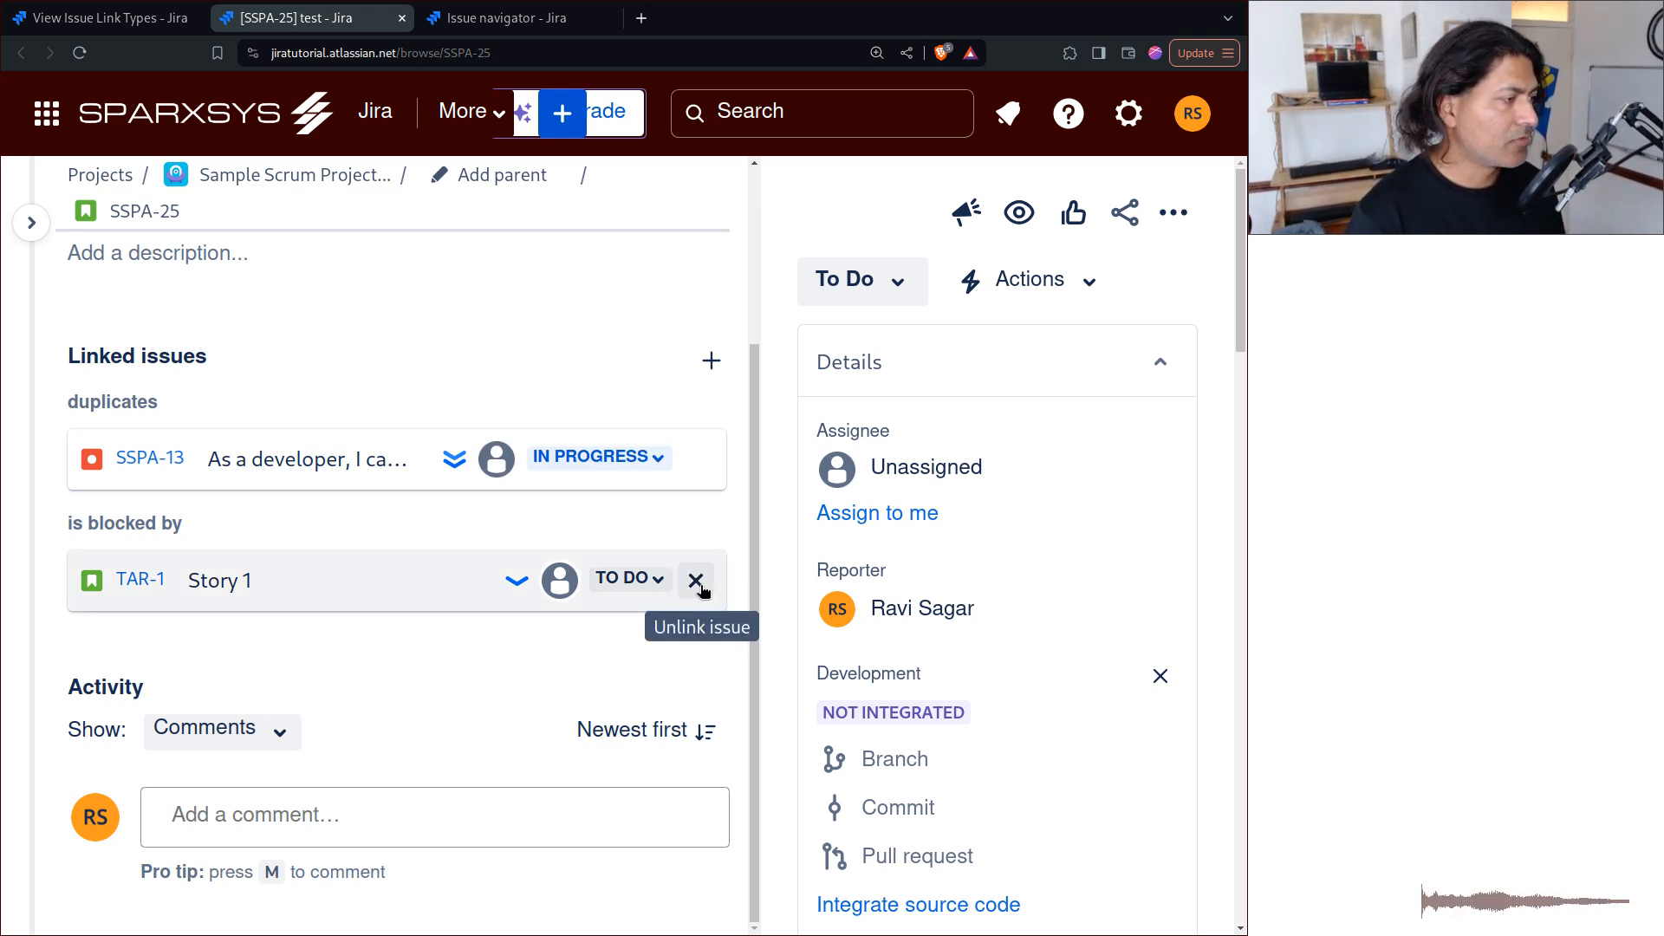
- Unlink TAR-1 from SSPA-25 and examine the remaining linked issue
click(696, 580)
click(718, 367)
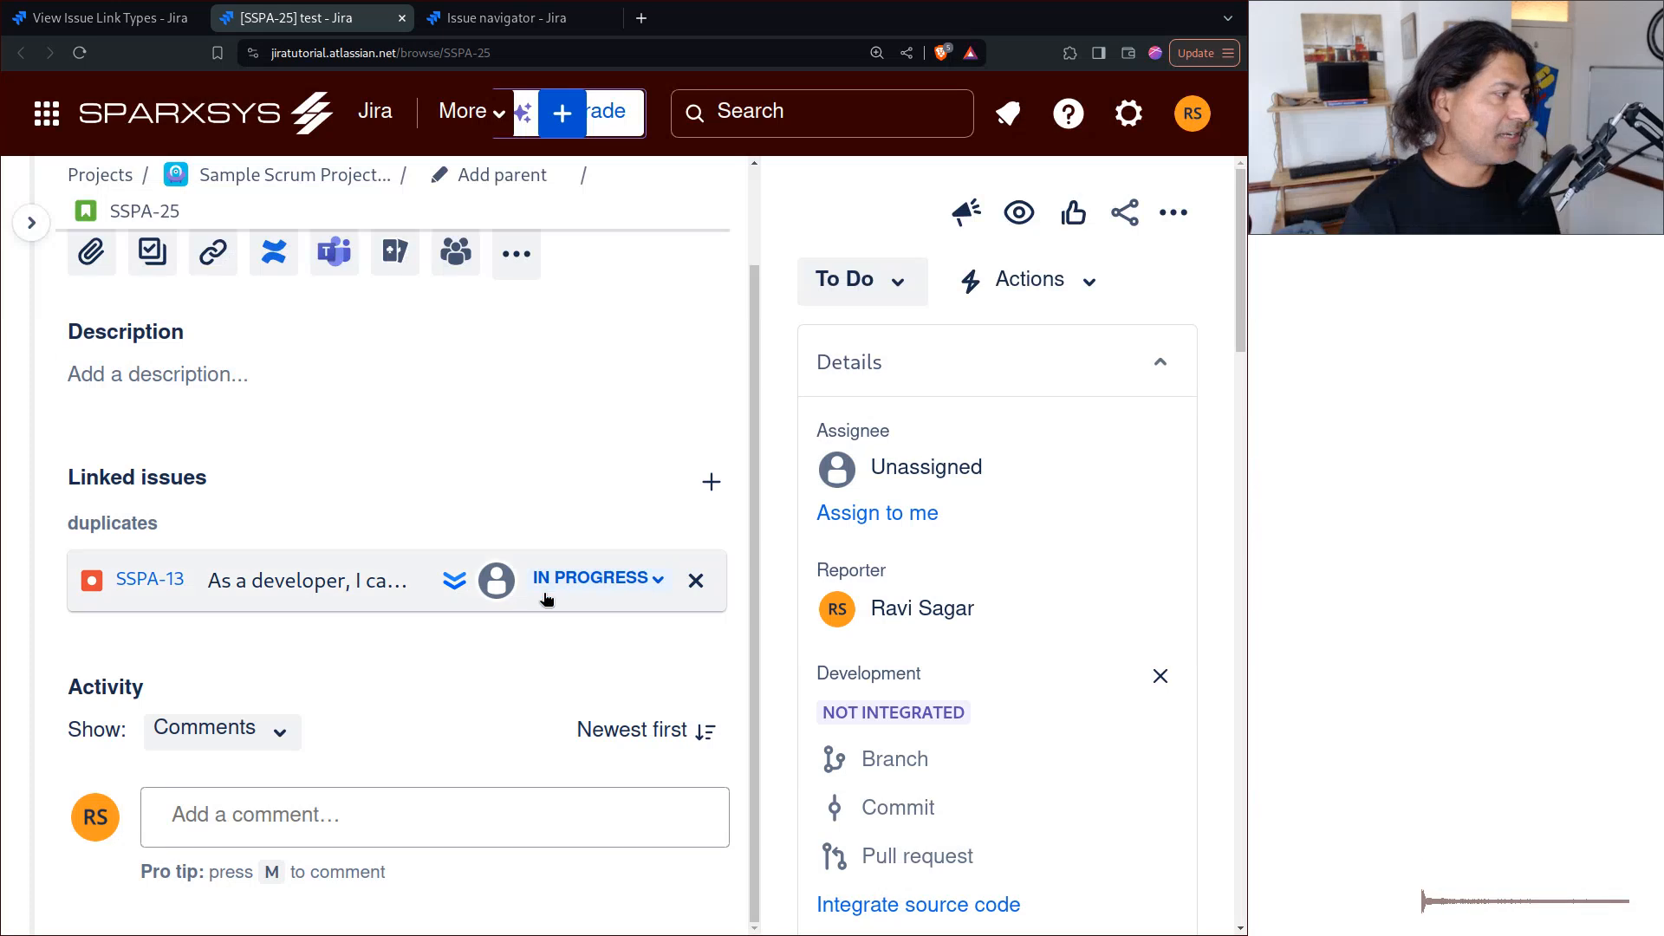
scroll(545, 597, up, 2)
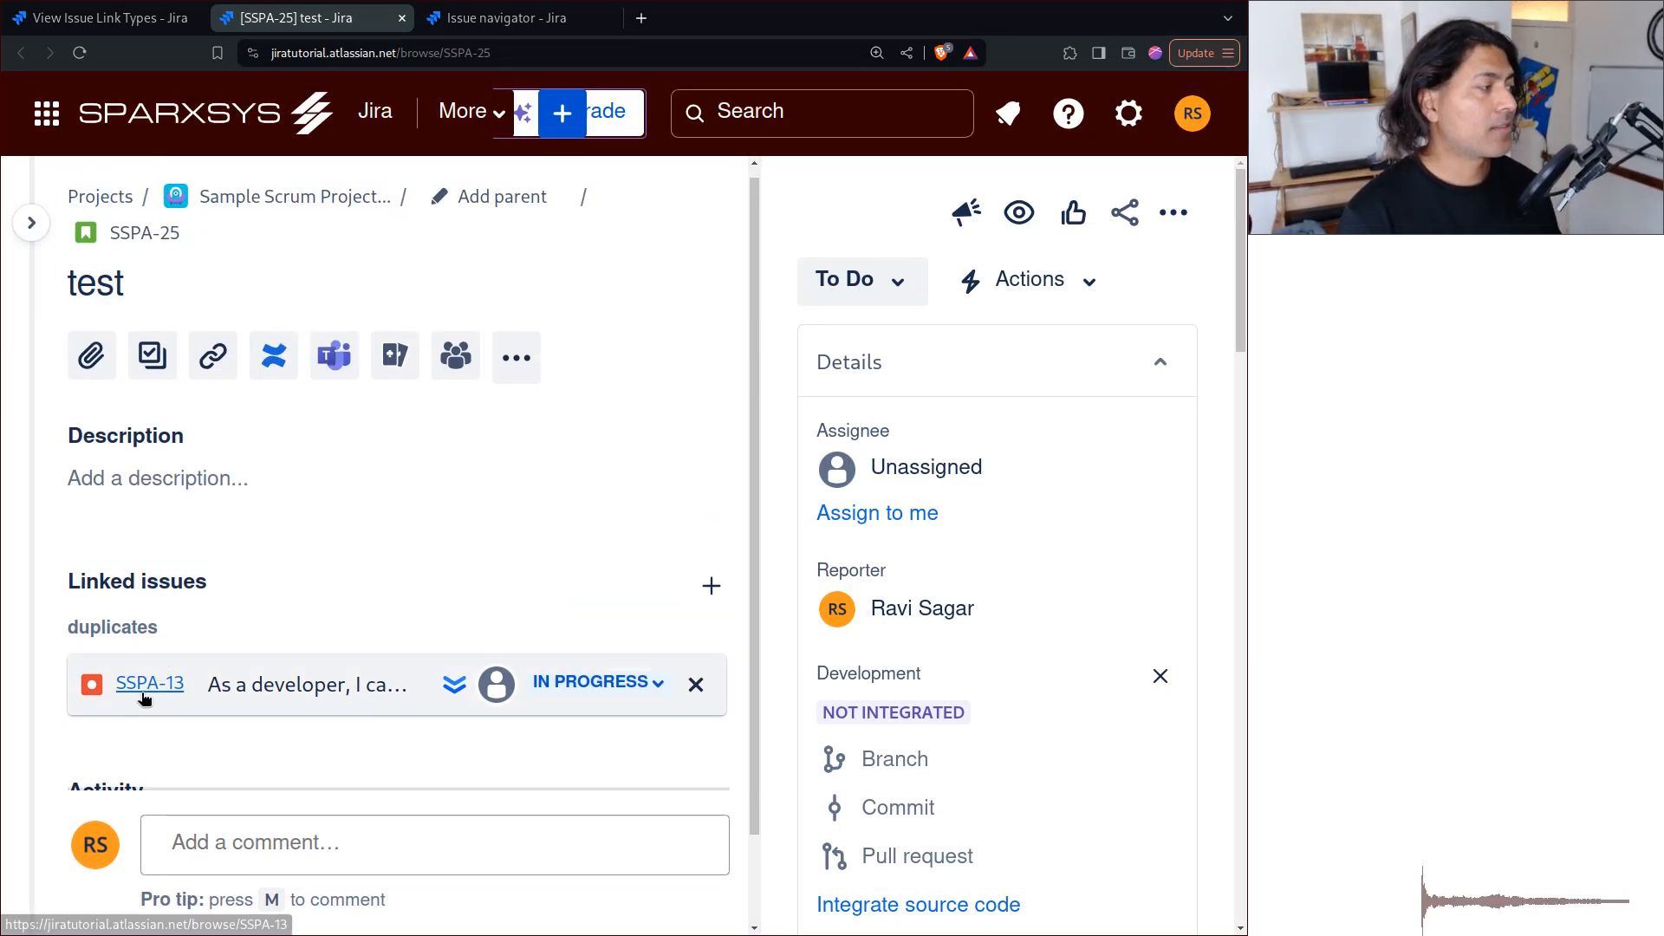
mouse_move(144, 698)
- Switch to the issue navigator and begin a JQL query with the issueLinkType field
click(520, 19)
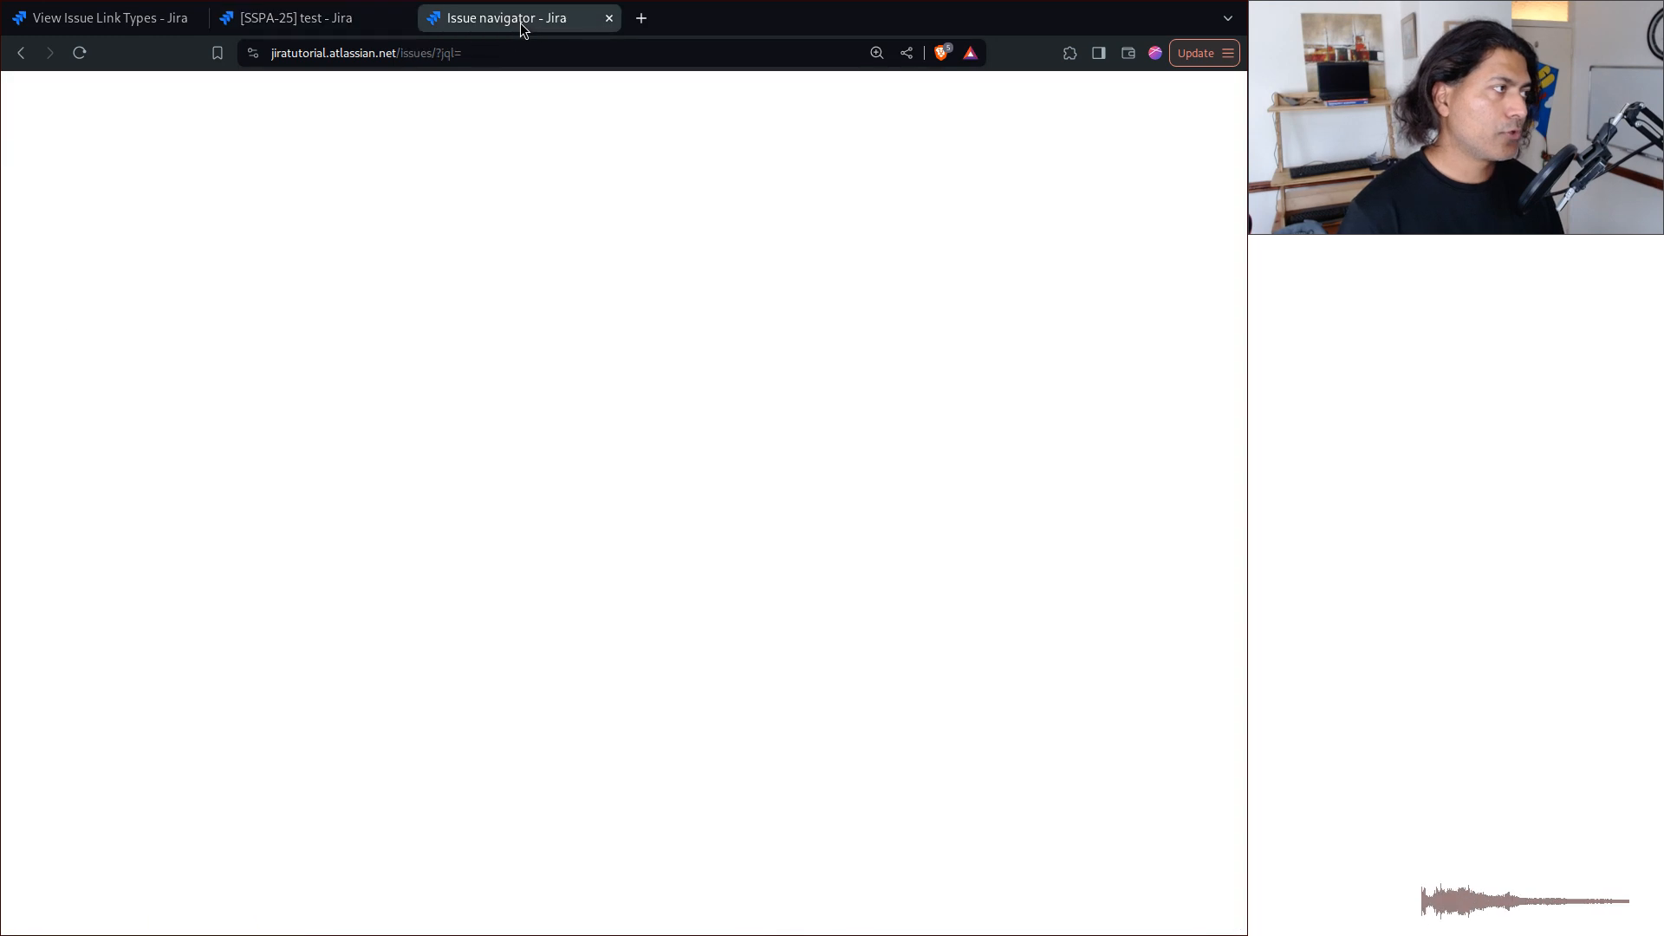
click(364, 216)
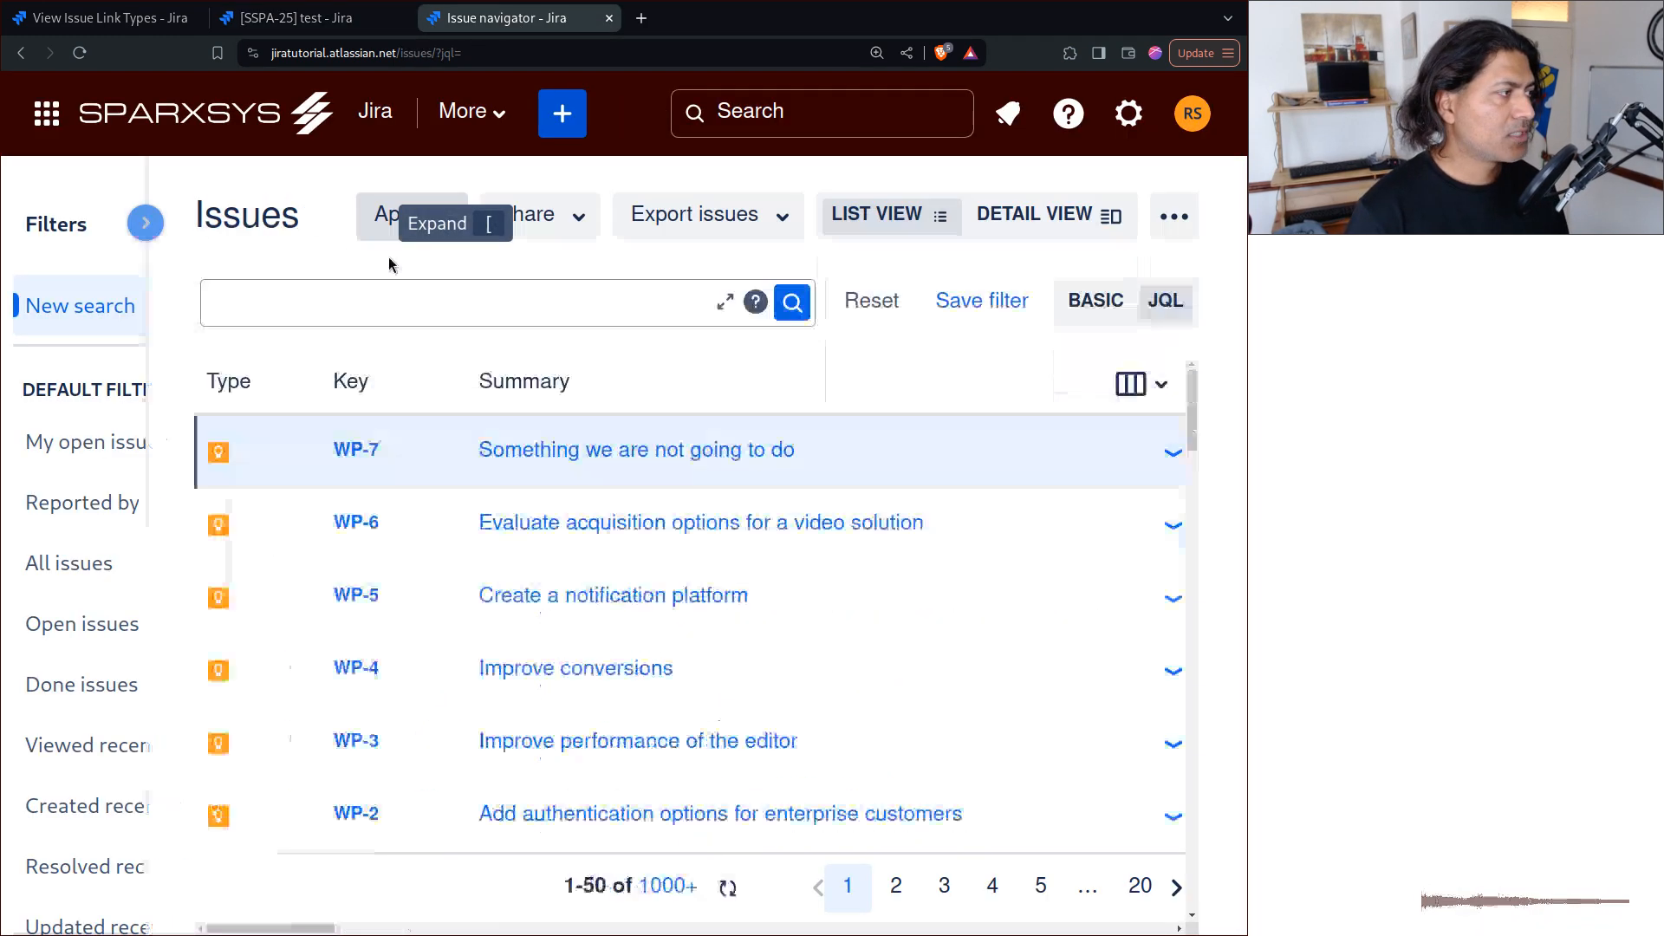
click(385, 312)
text(issue)
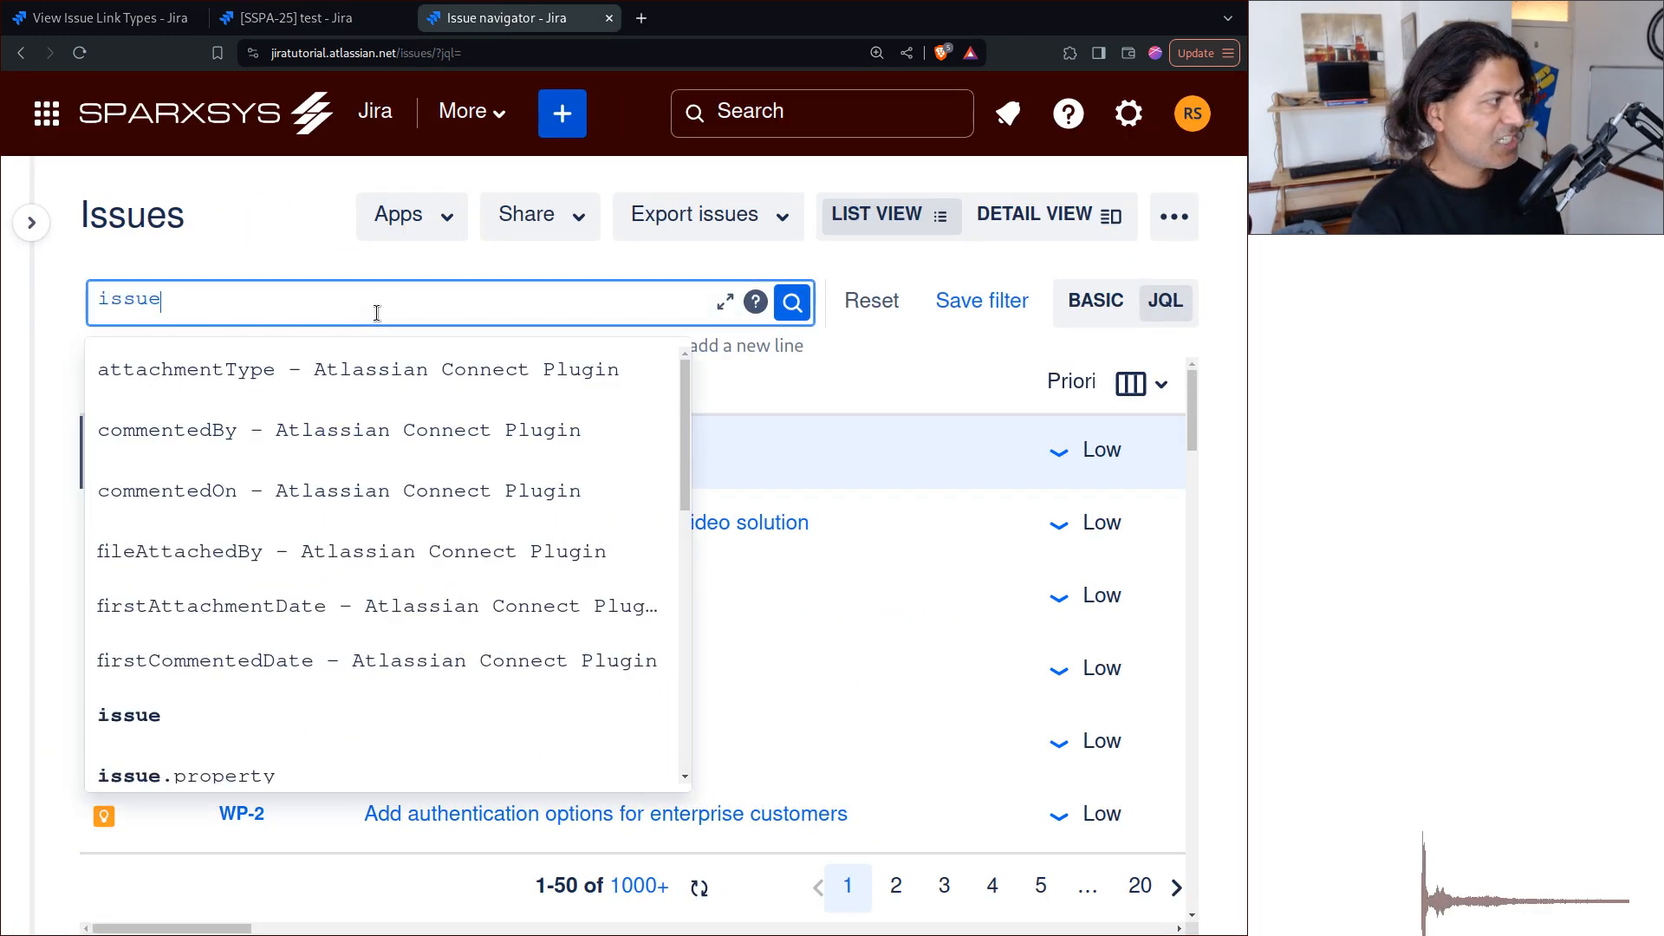
text(;om)
key(BackSpace)
key(BackSpace)
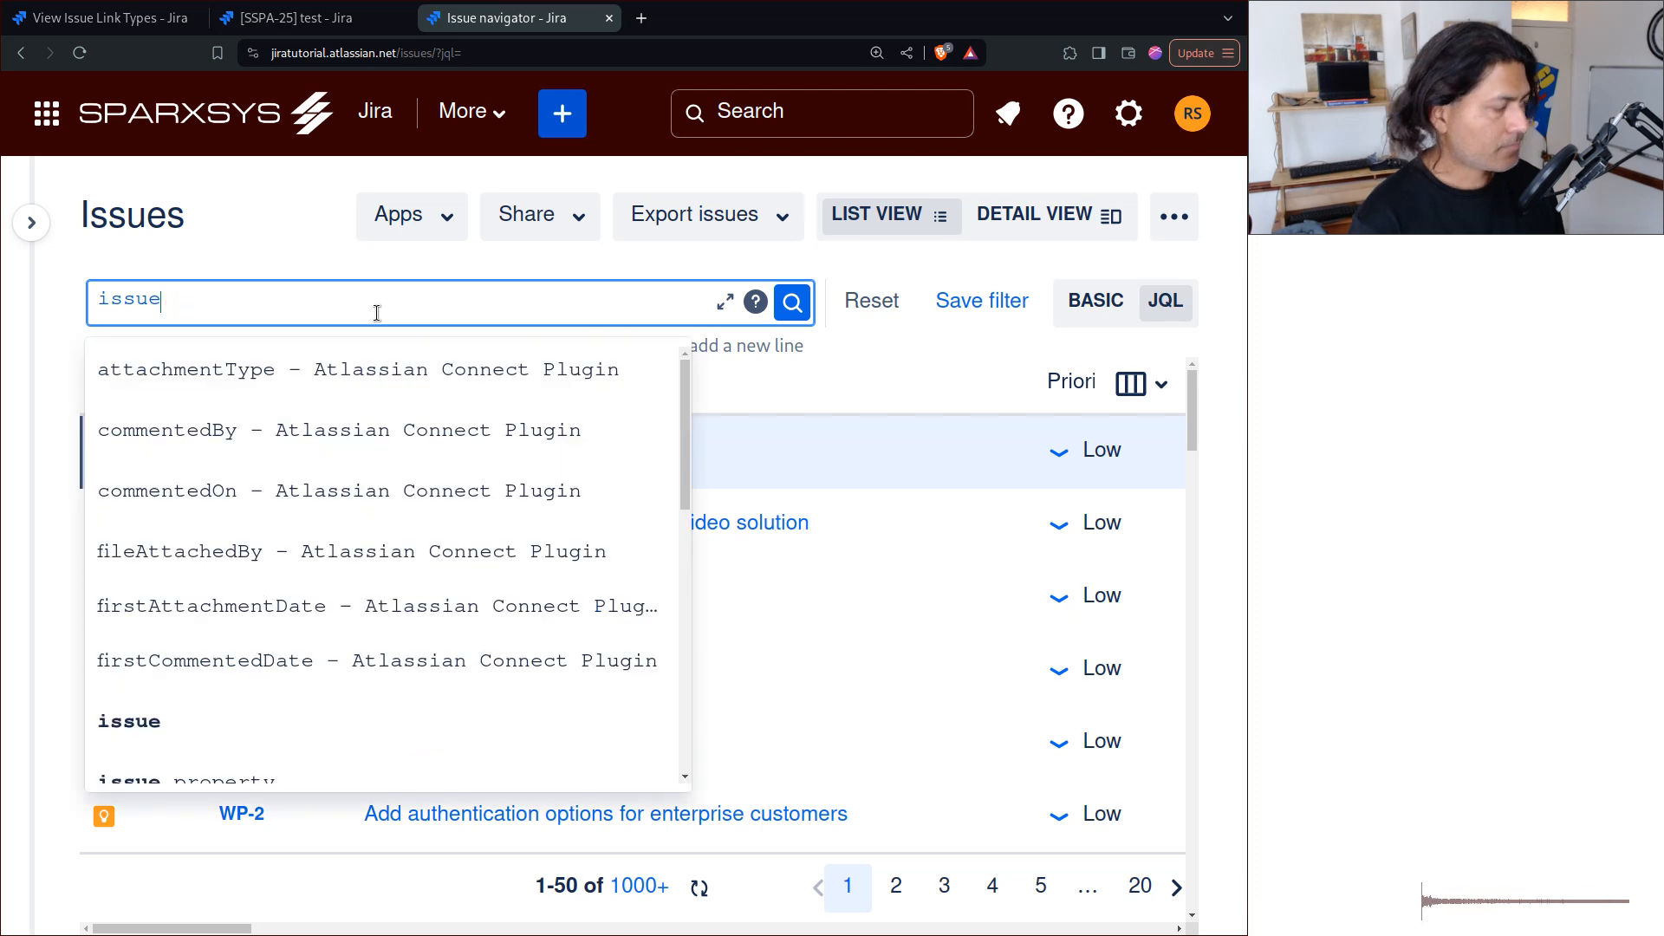
text(li)
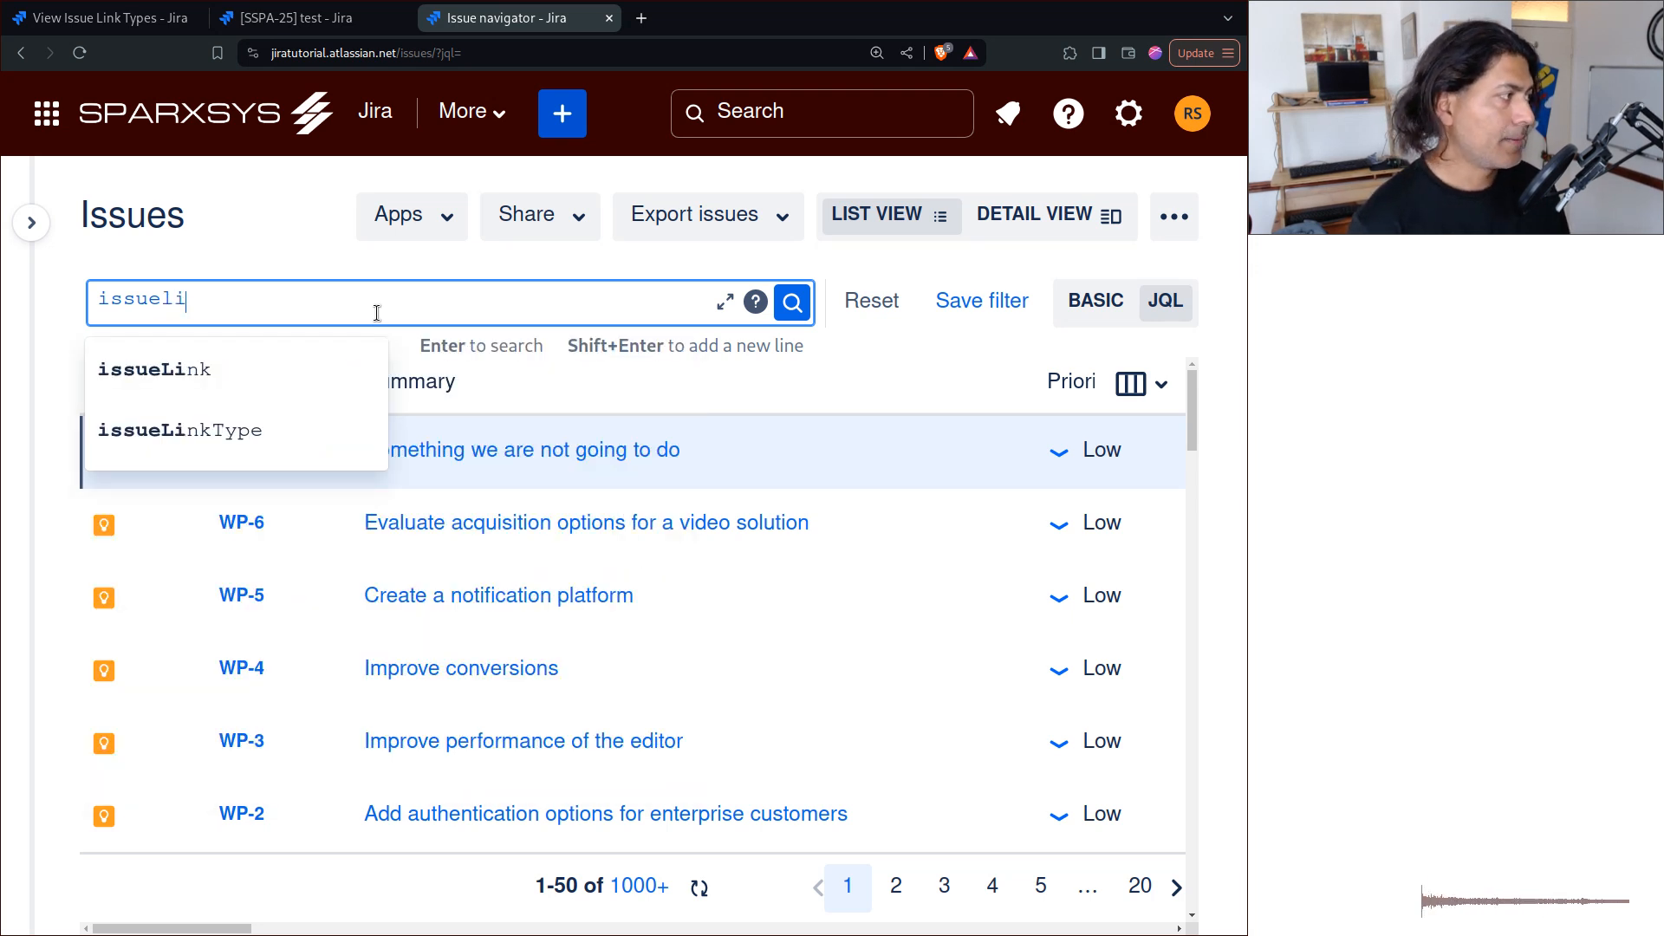
key(Down)
key(Down)
key(Return)
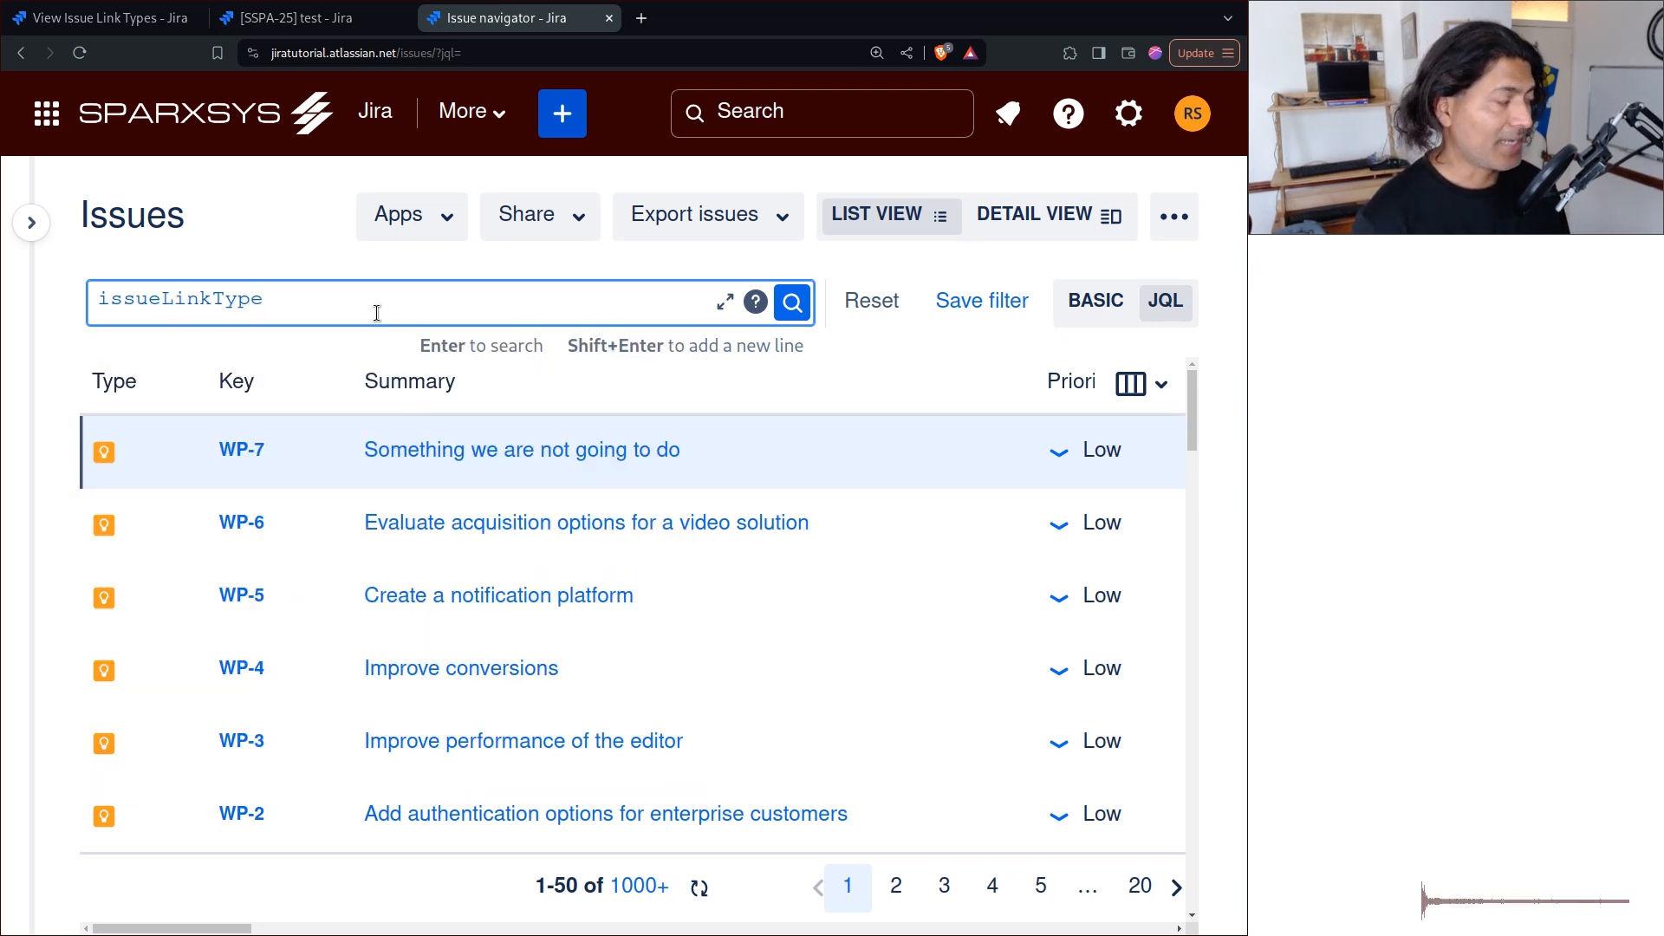
- Complete the JQL query as issueLinkType = duplicates and run the search
text(=)
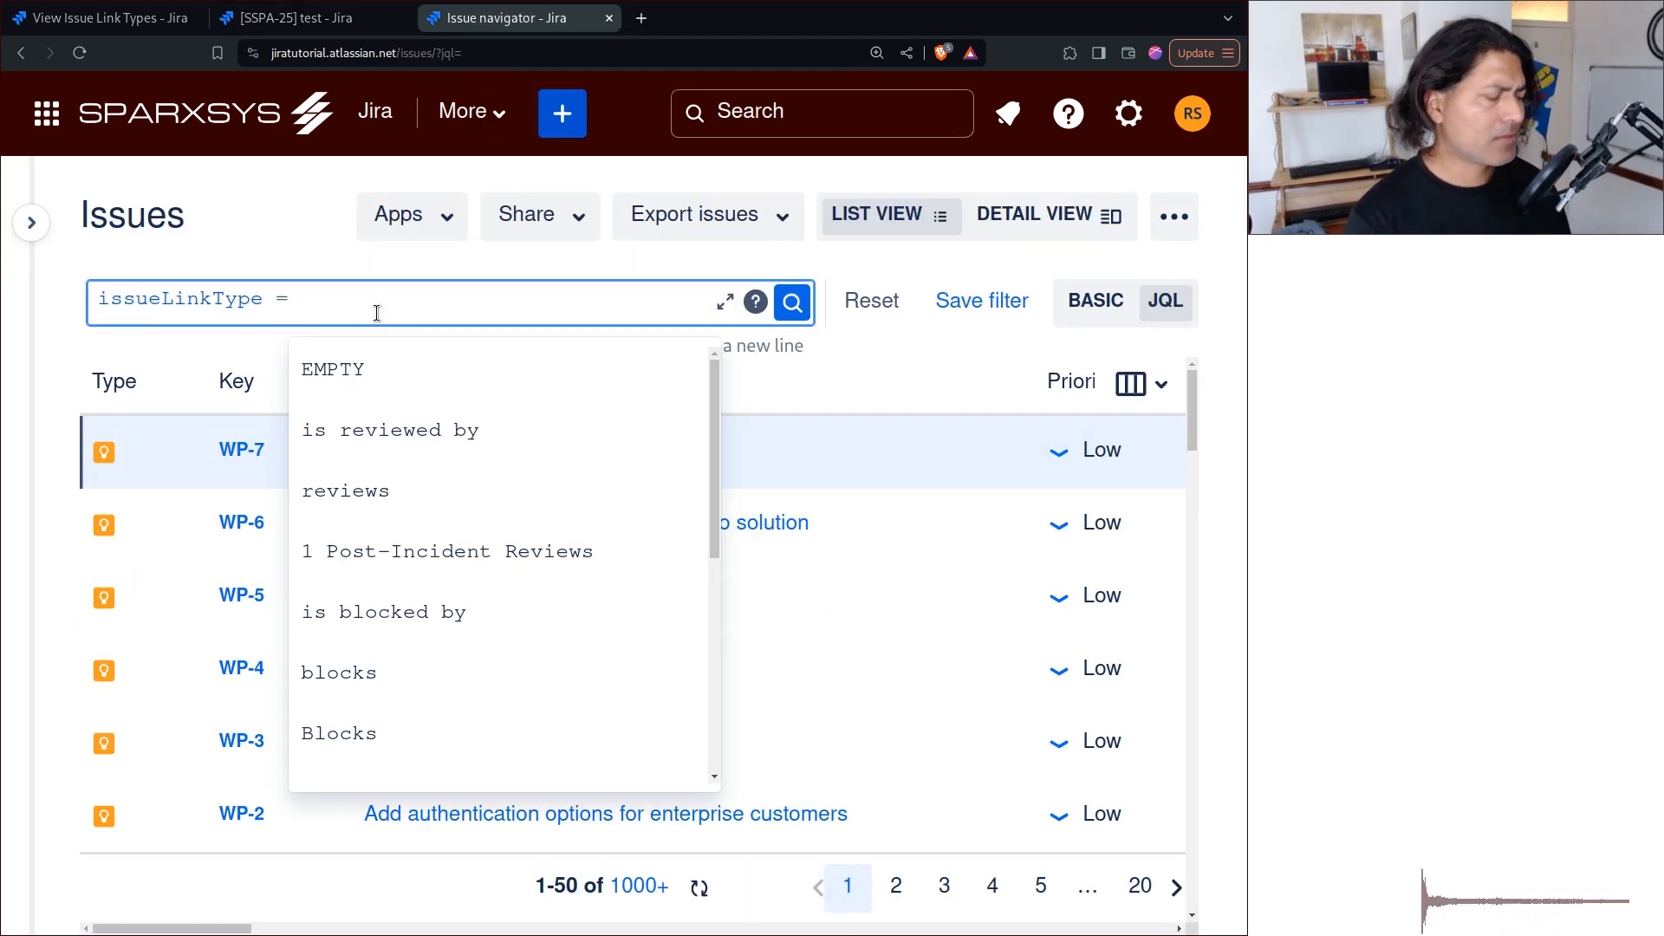
text(du)
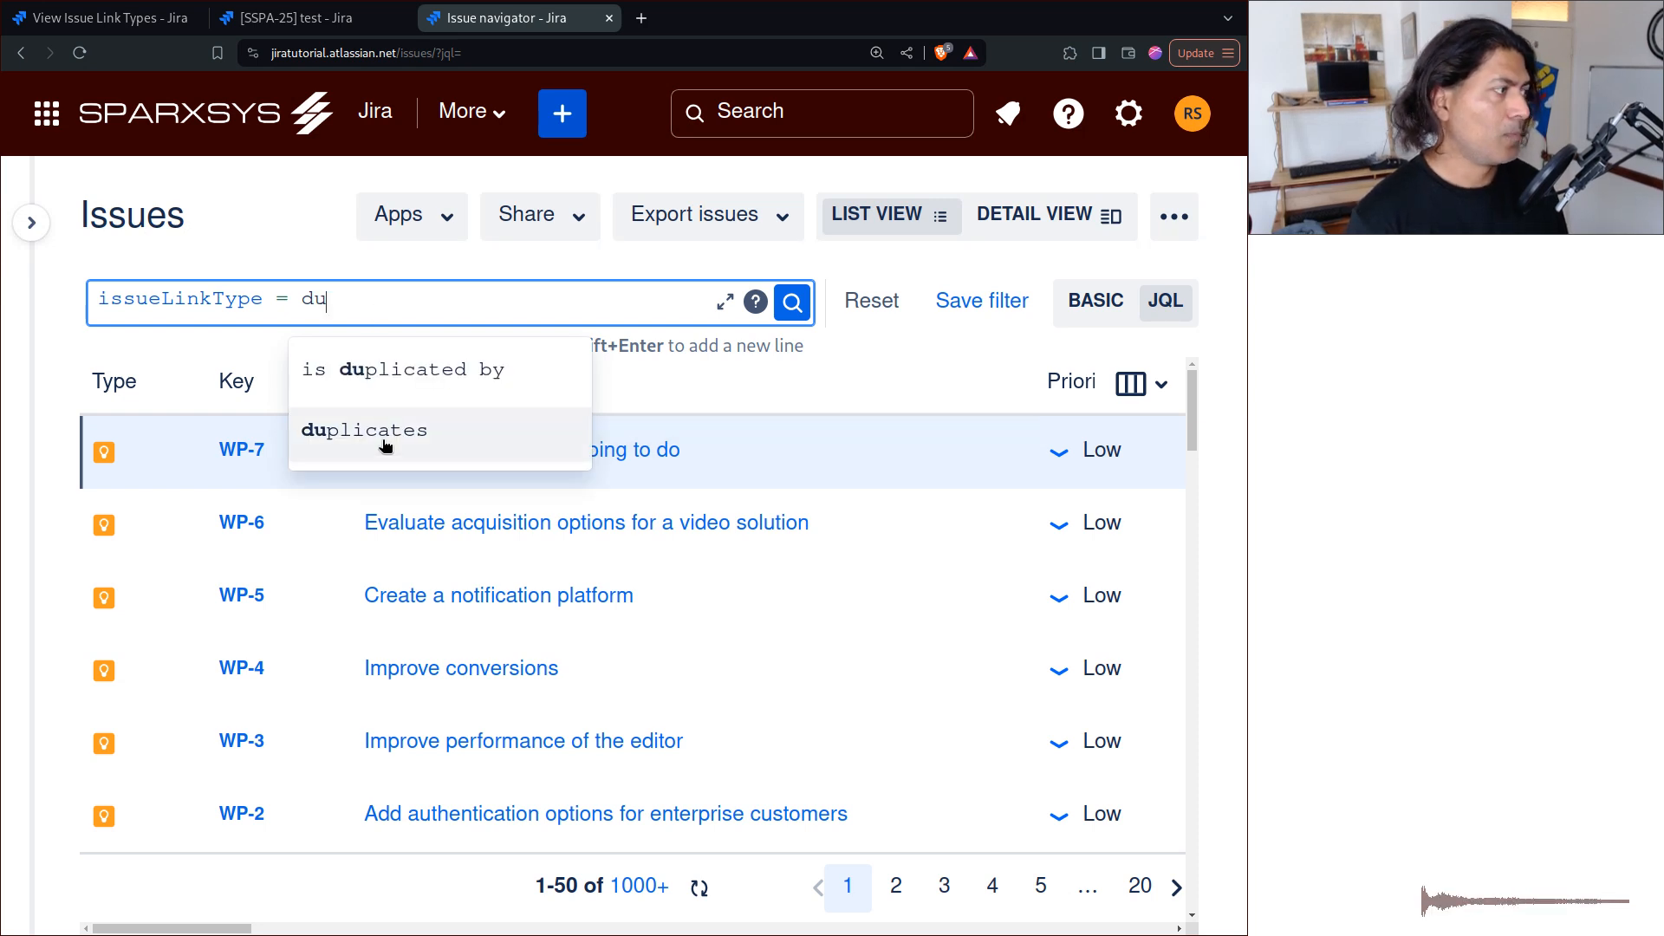
click(434, 433)
click(792, 304)
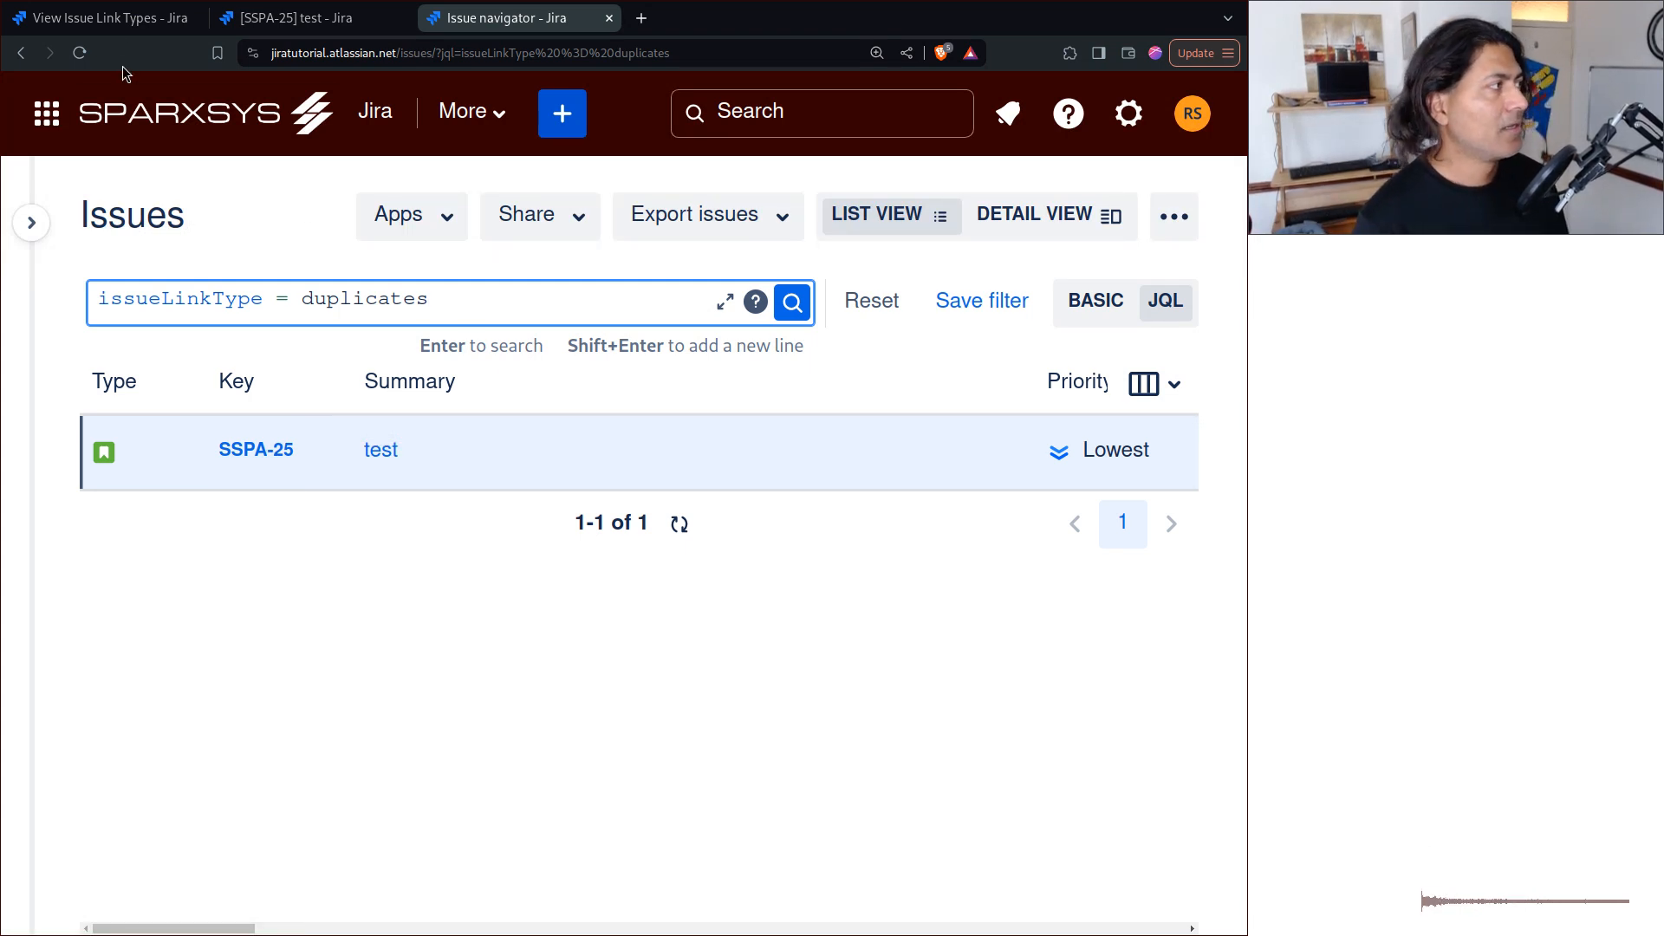
- Check the Duplicate link type's descriptions, and search the issue navigator for issueLinkType = "is duplicated by"
click(121, 28)
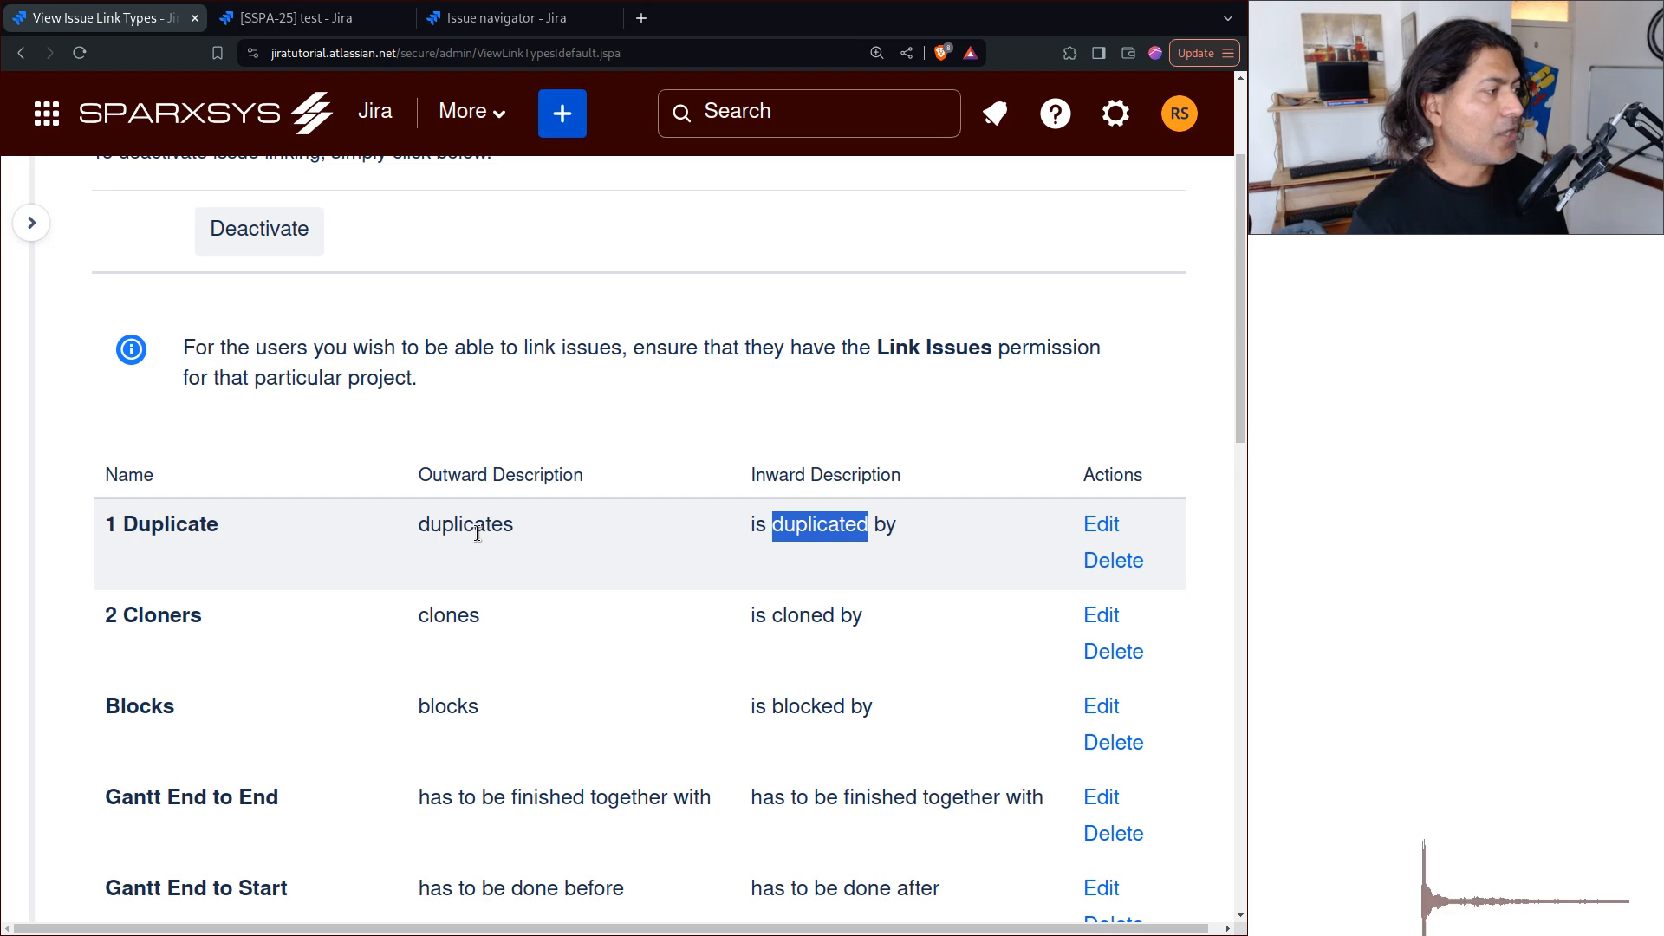
click(503, 19)
double_click(422, 298)
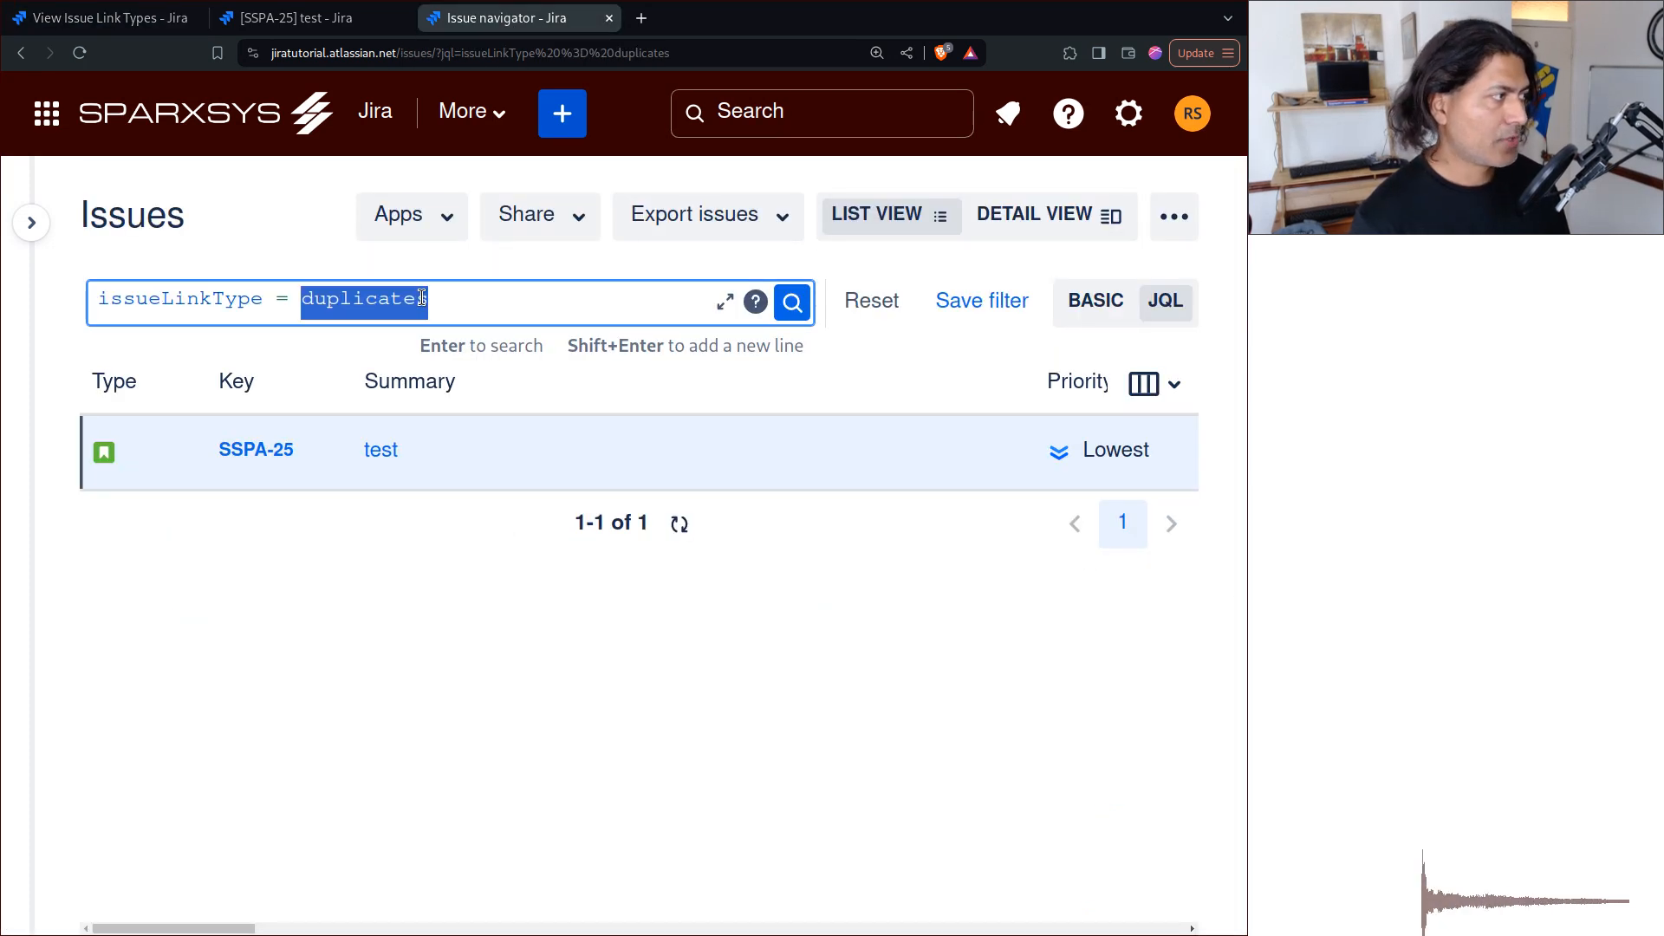
text(is)
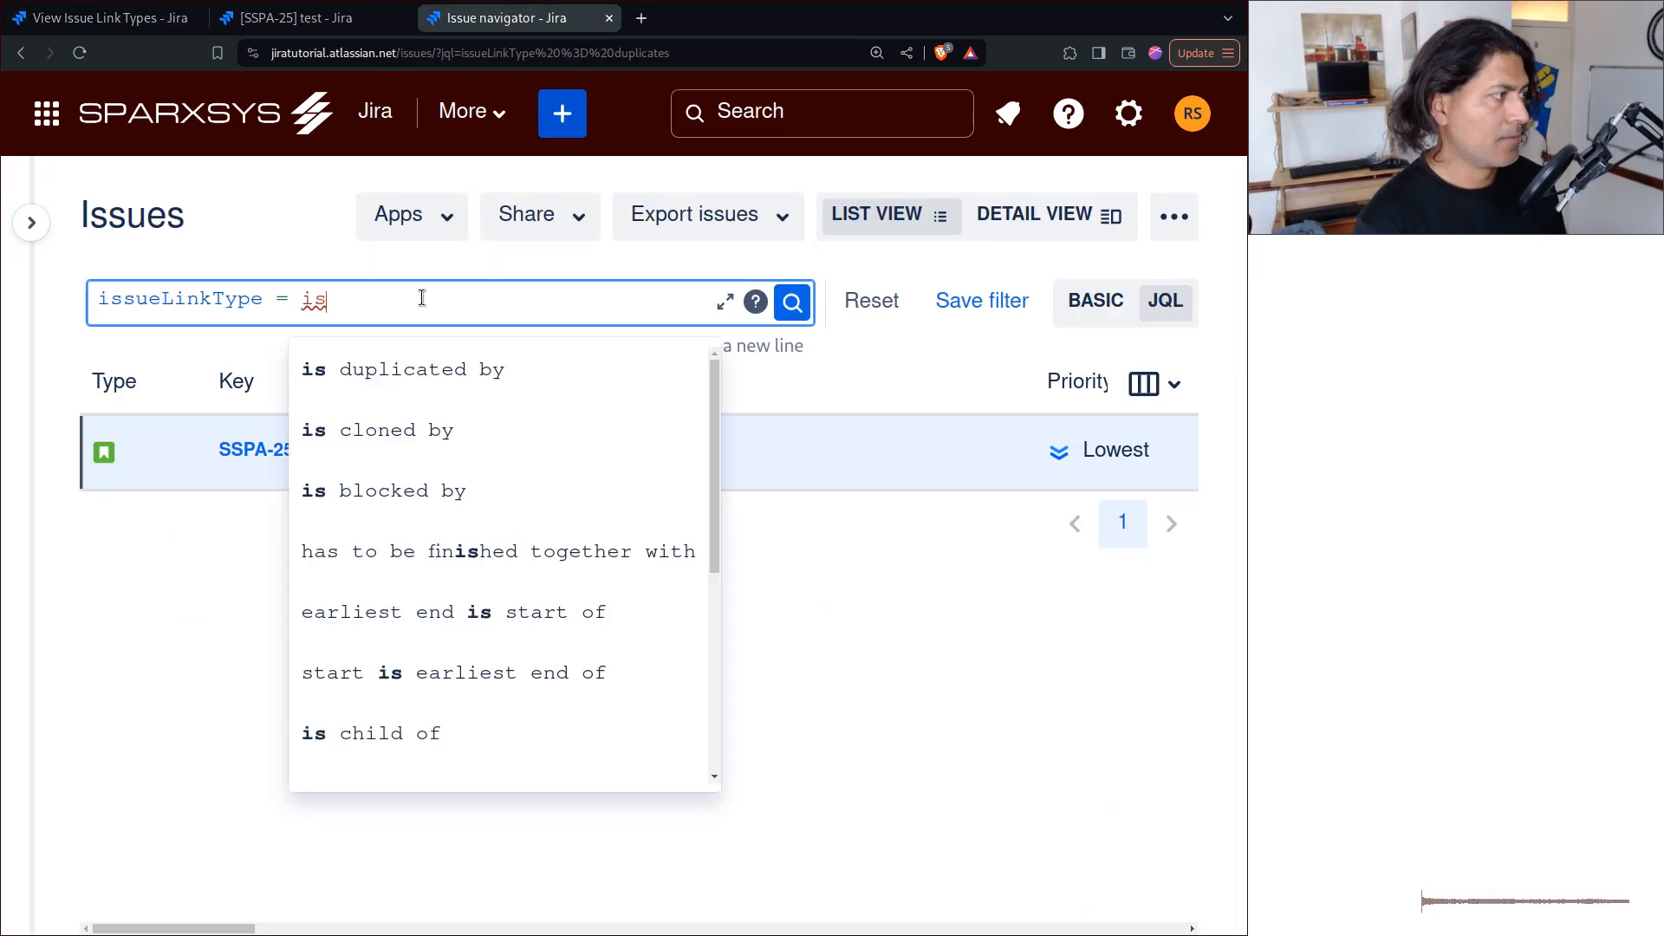
click(398, 369)
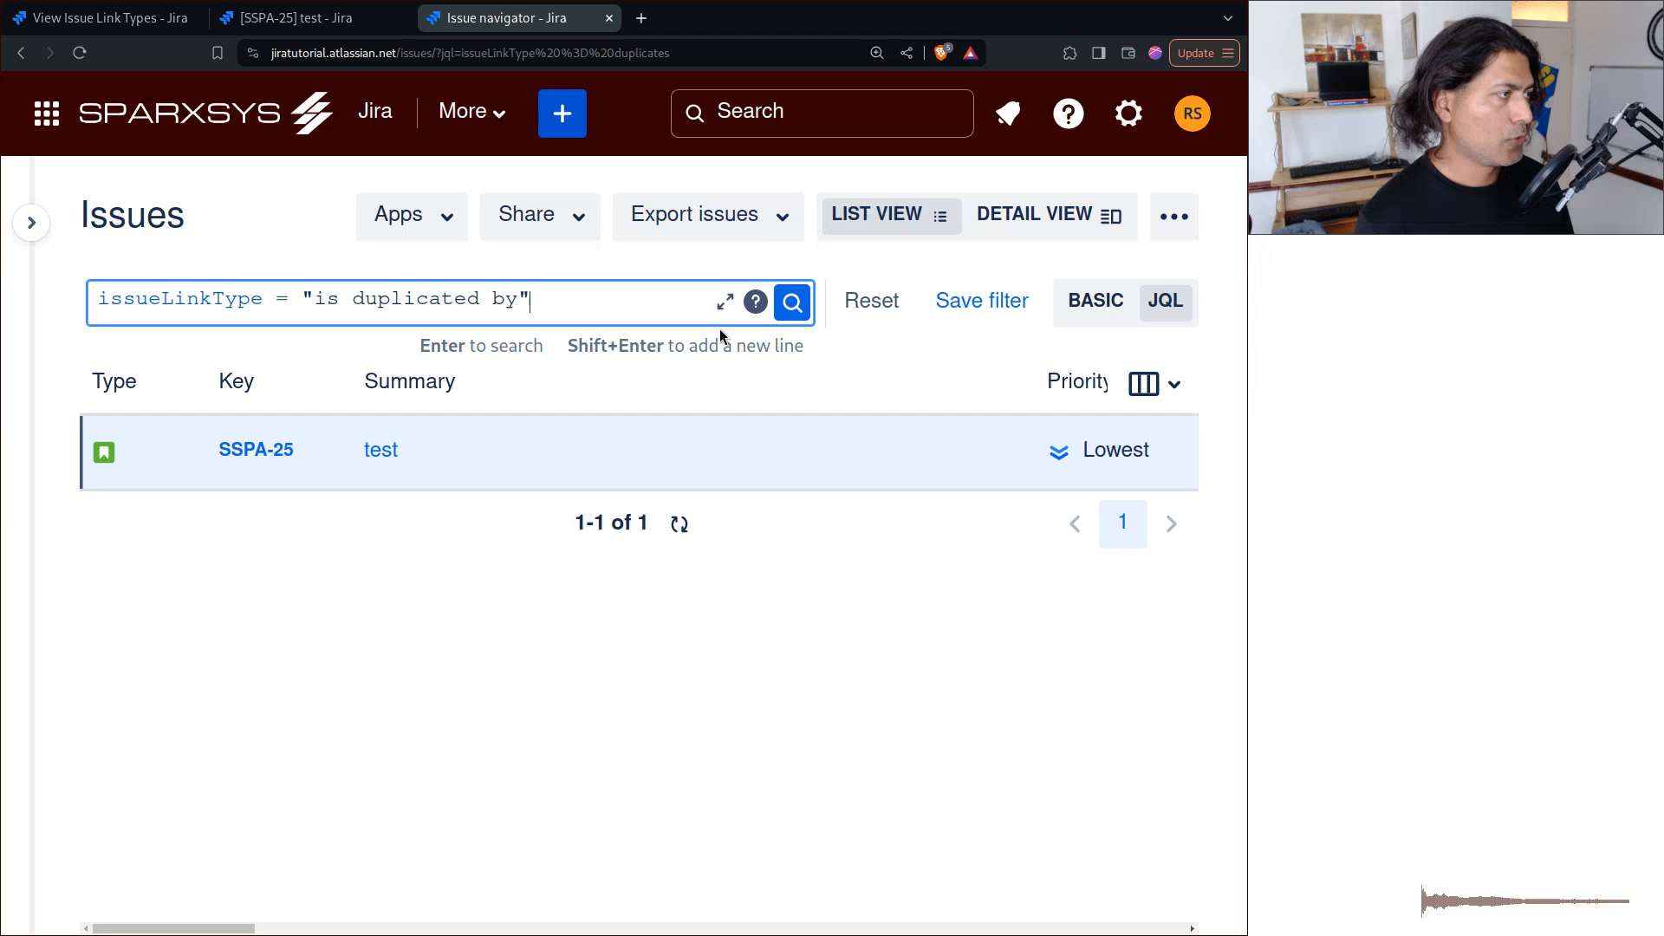
click(802, 304)
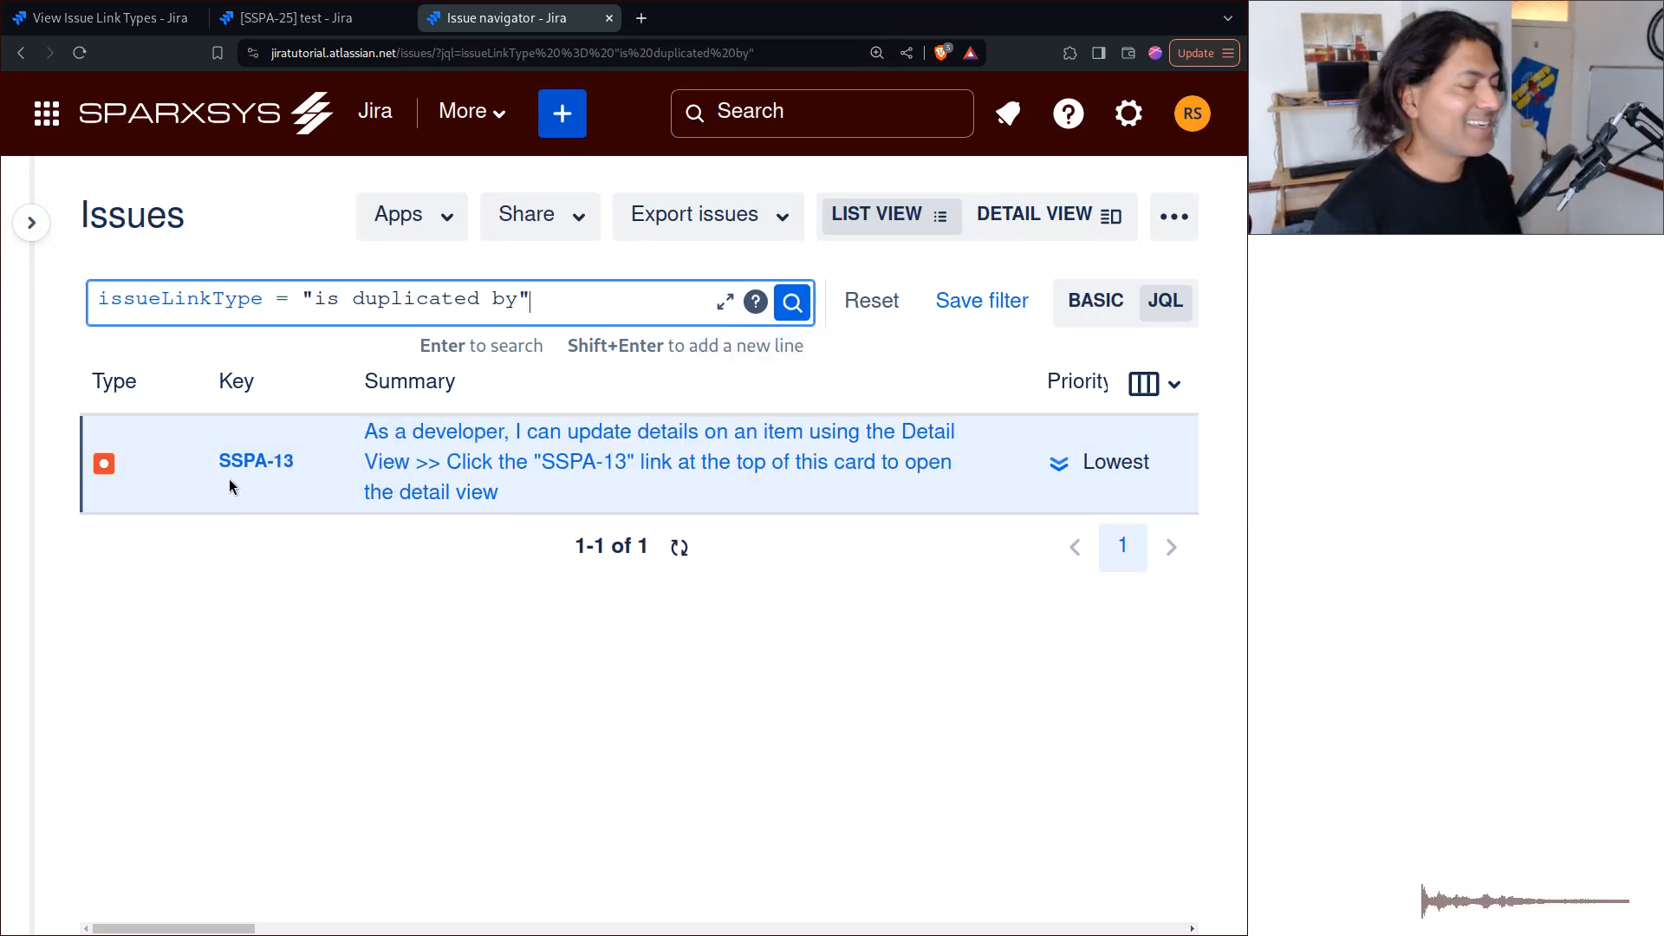
key(ctrl+shift+Left)
key(ctrl+shift+Left)
key(ctrl+shift+Left)
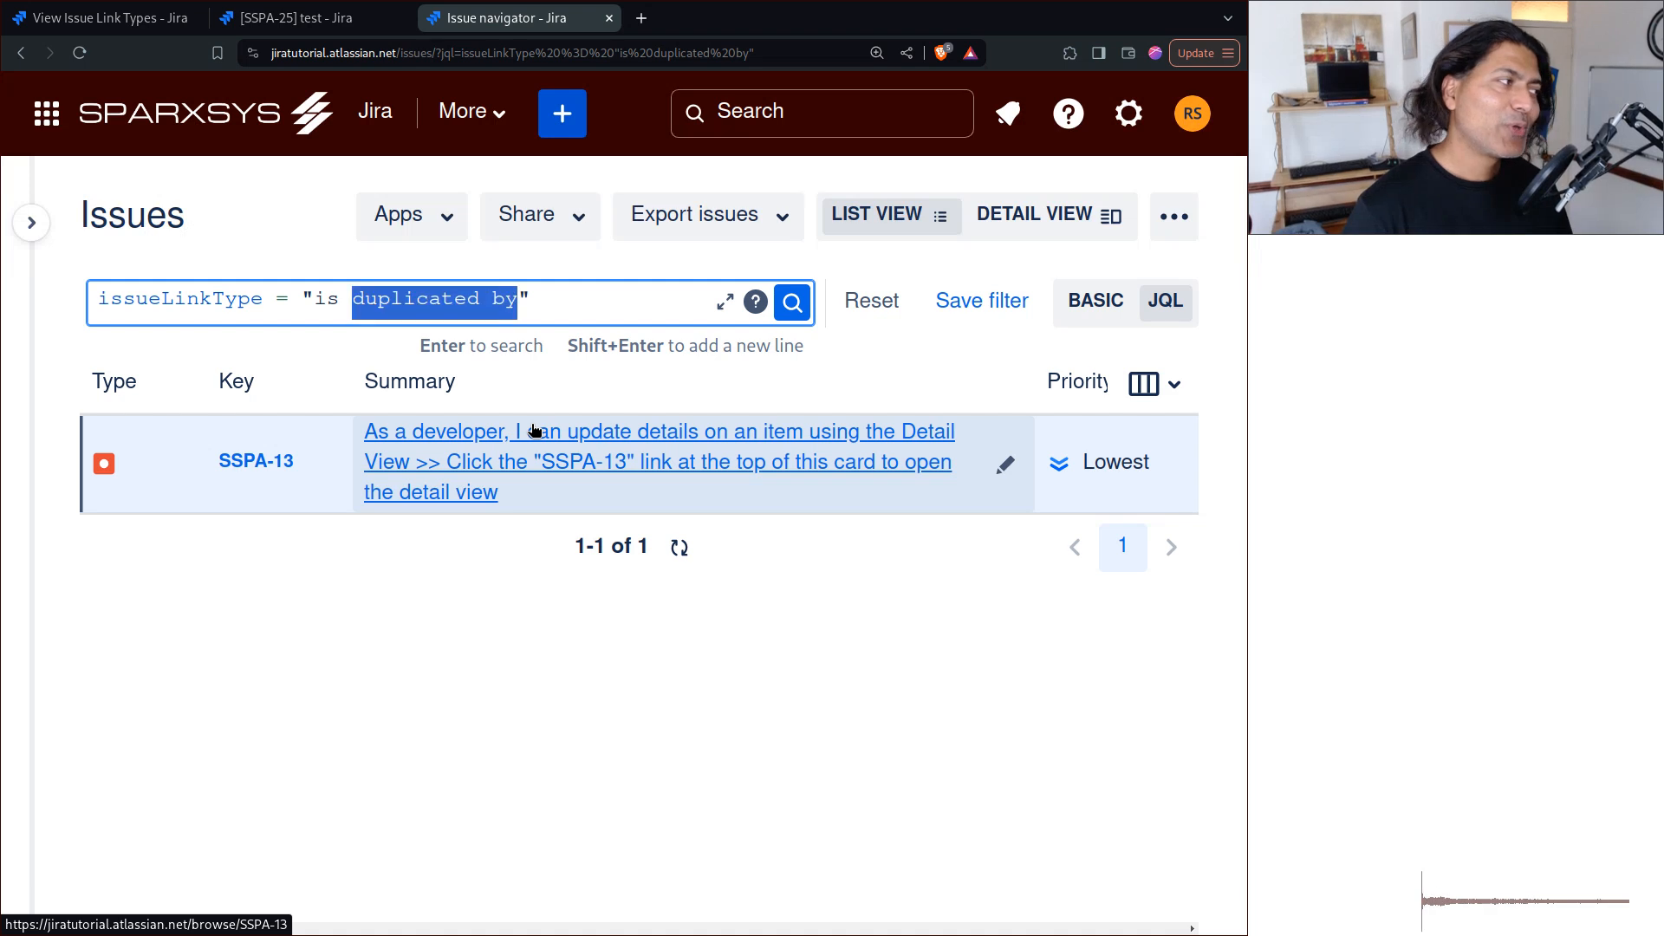
key(BackSpace)
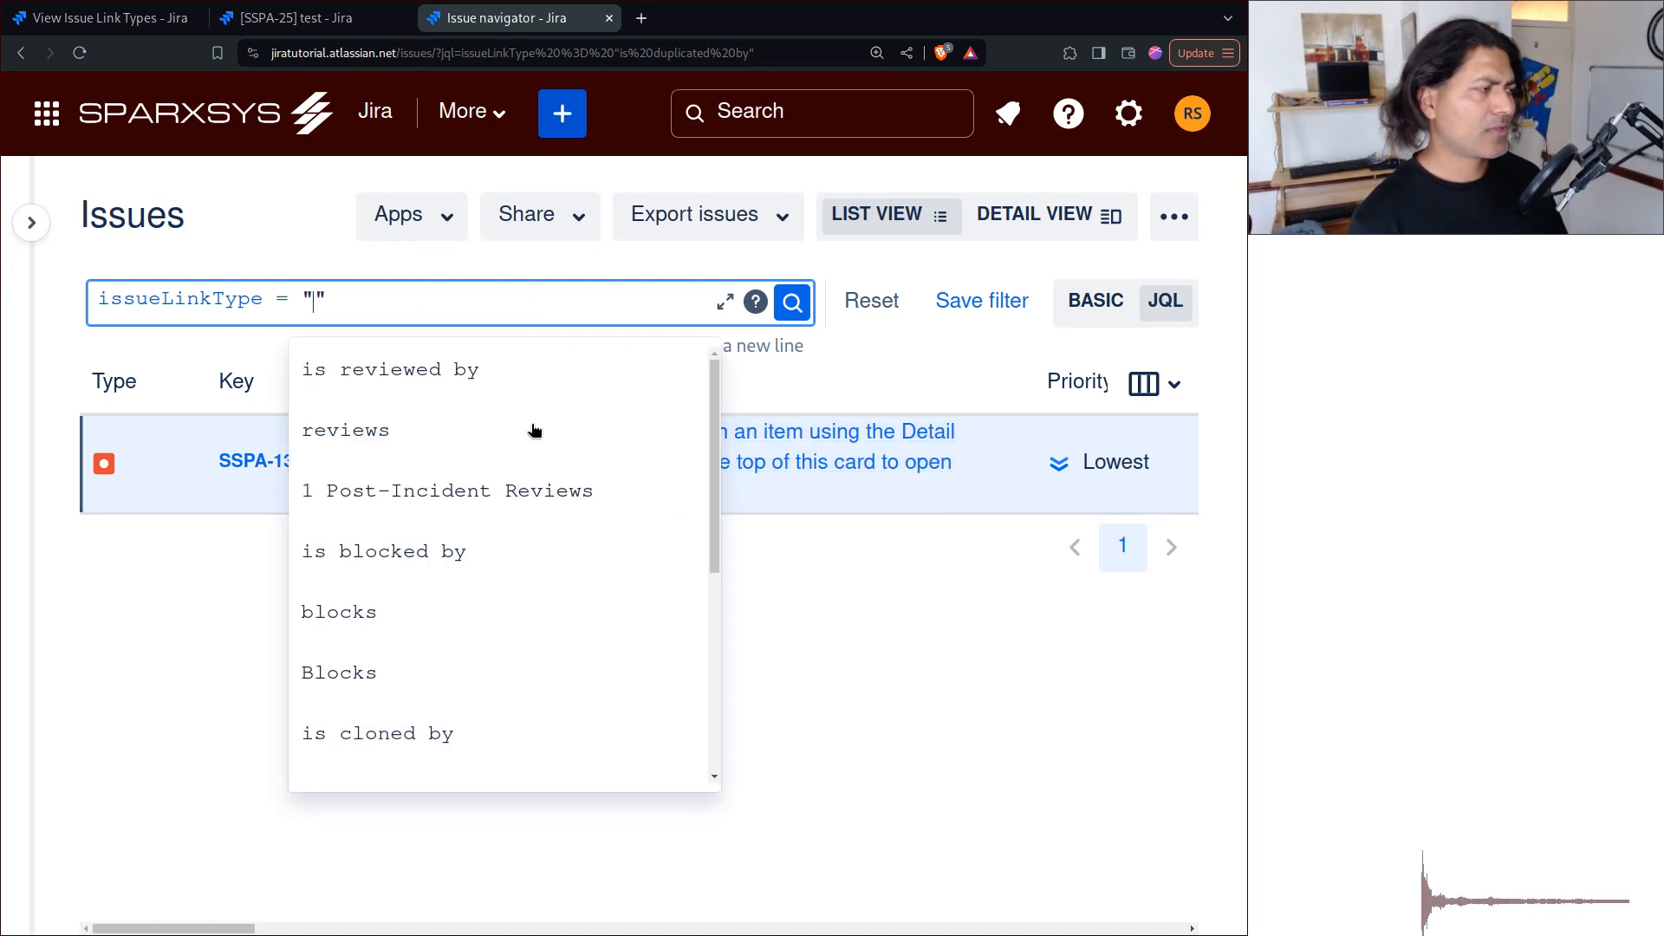
text(du)
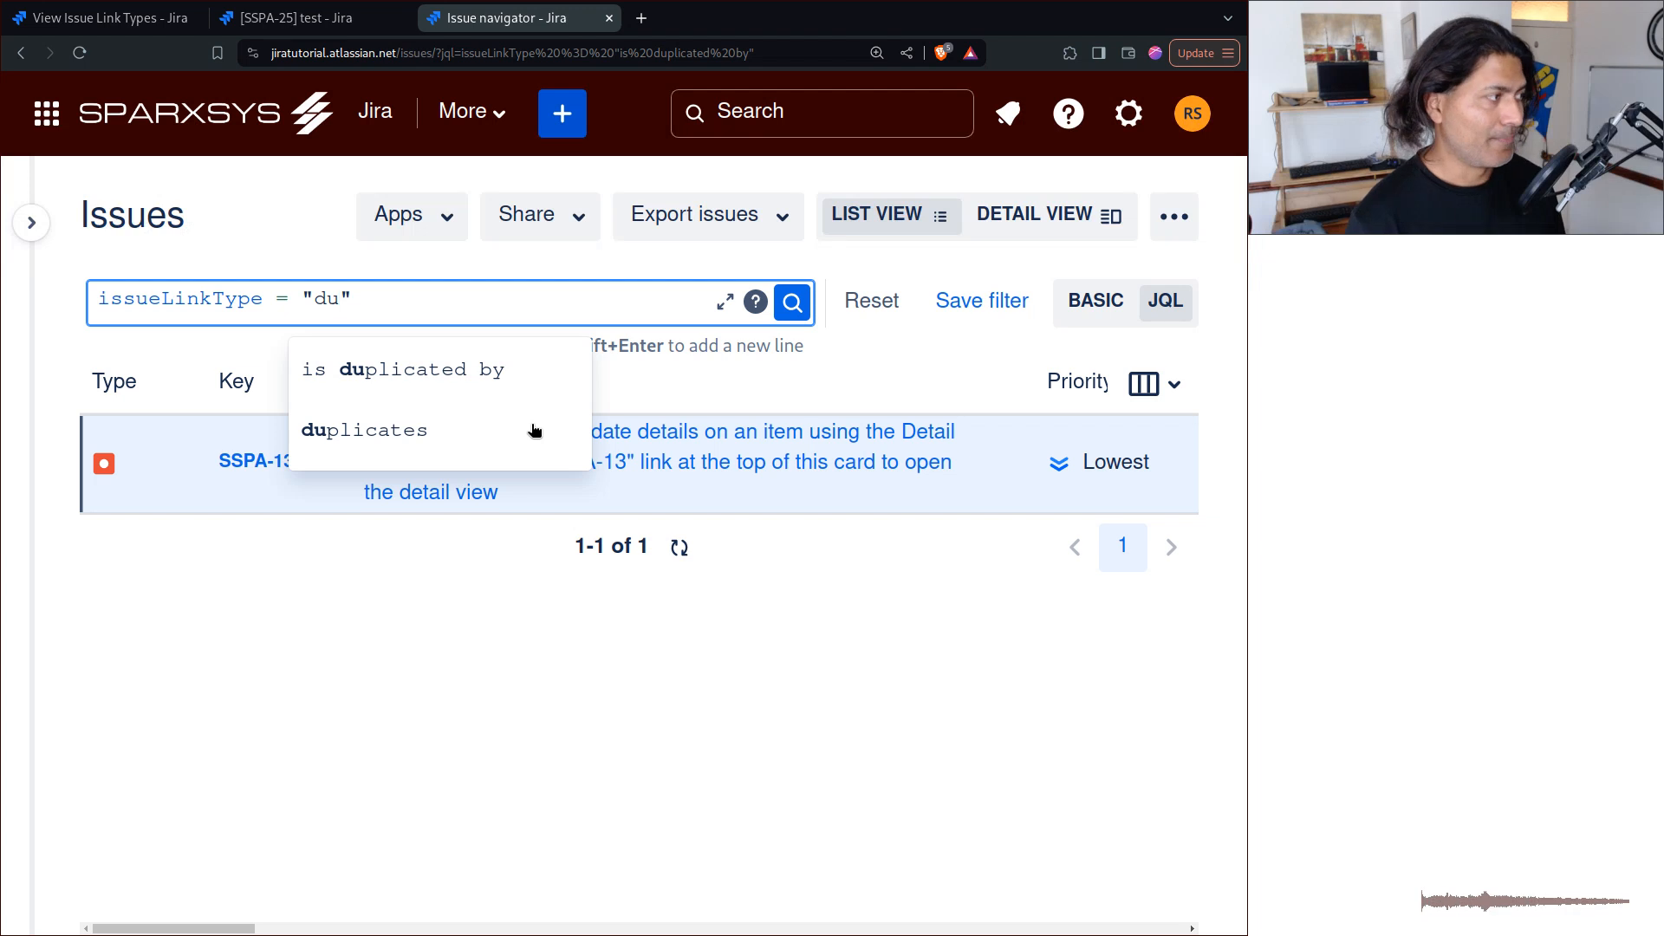
key(BackSpace)
key(BackSpace)
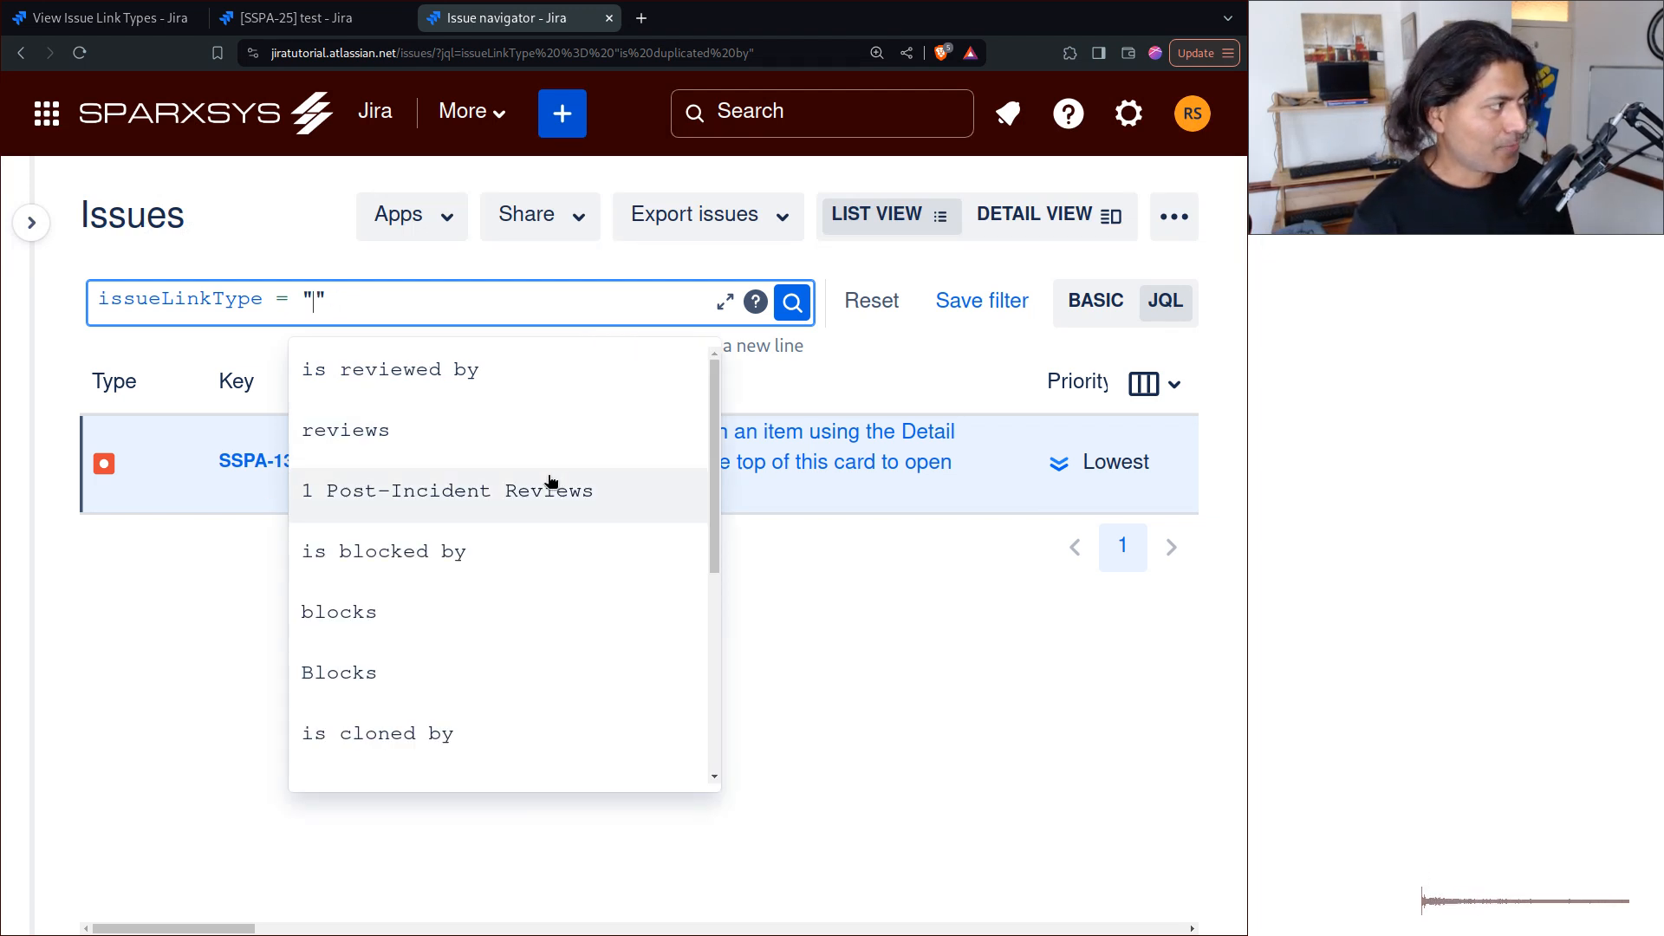
text(2)
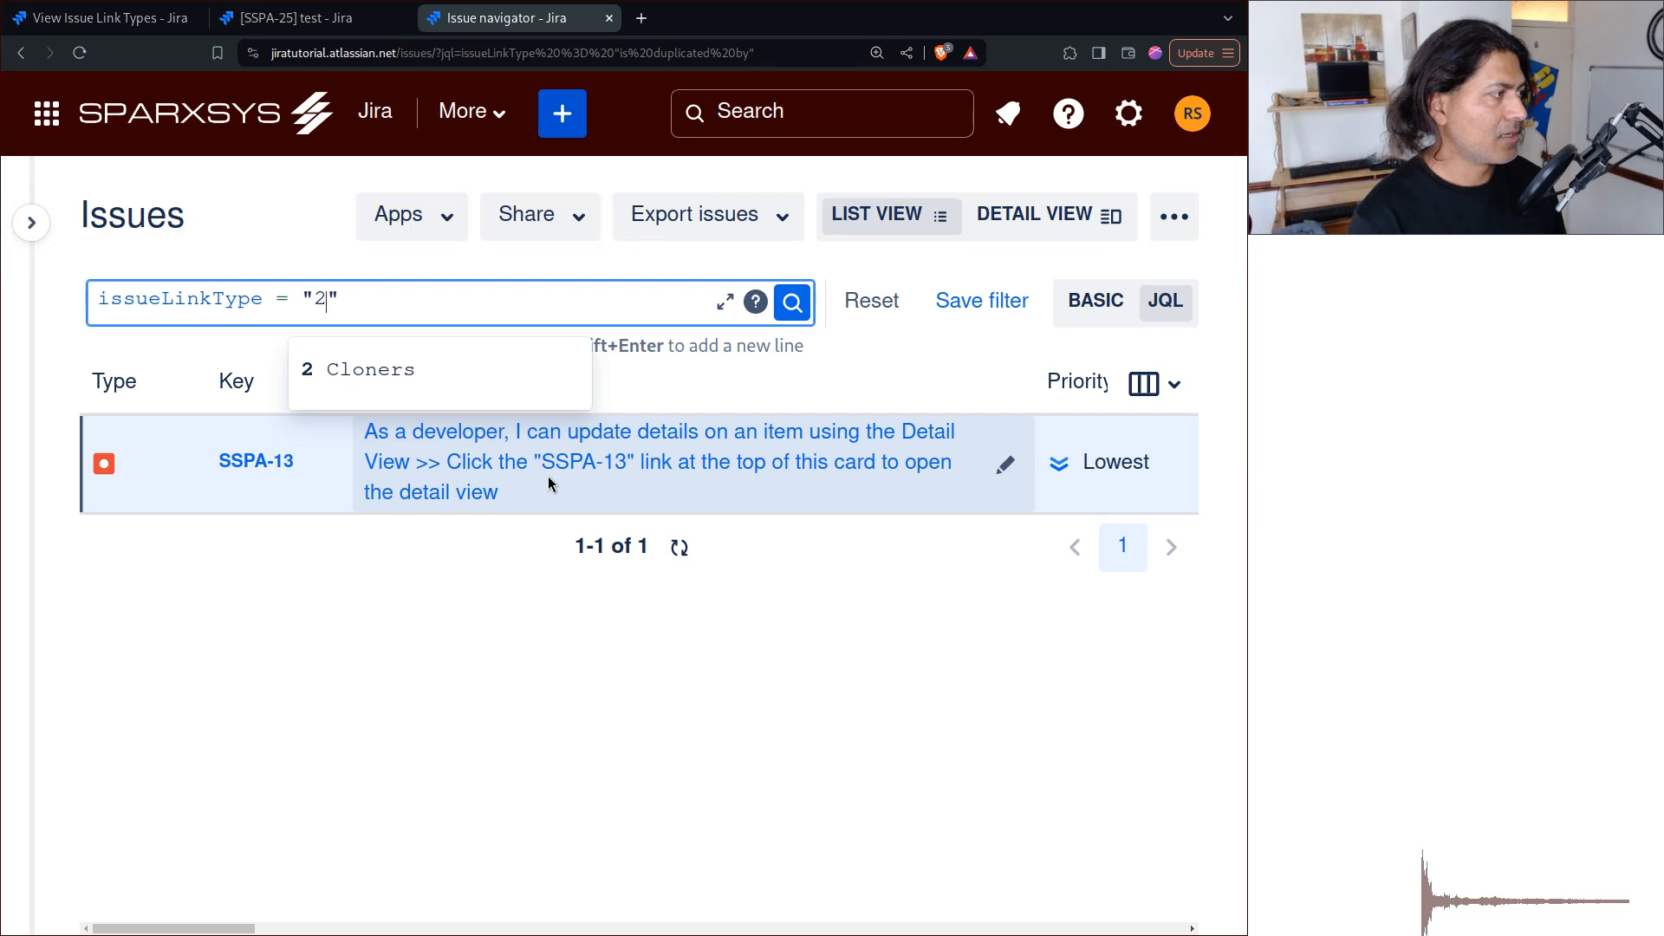
key(BackSpace)
- Compare the relationships offered for a new link on SSPA-25 with the Duplicate link type's name in the administration
key(ctrl+shift+Tab)
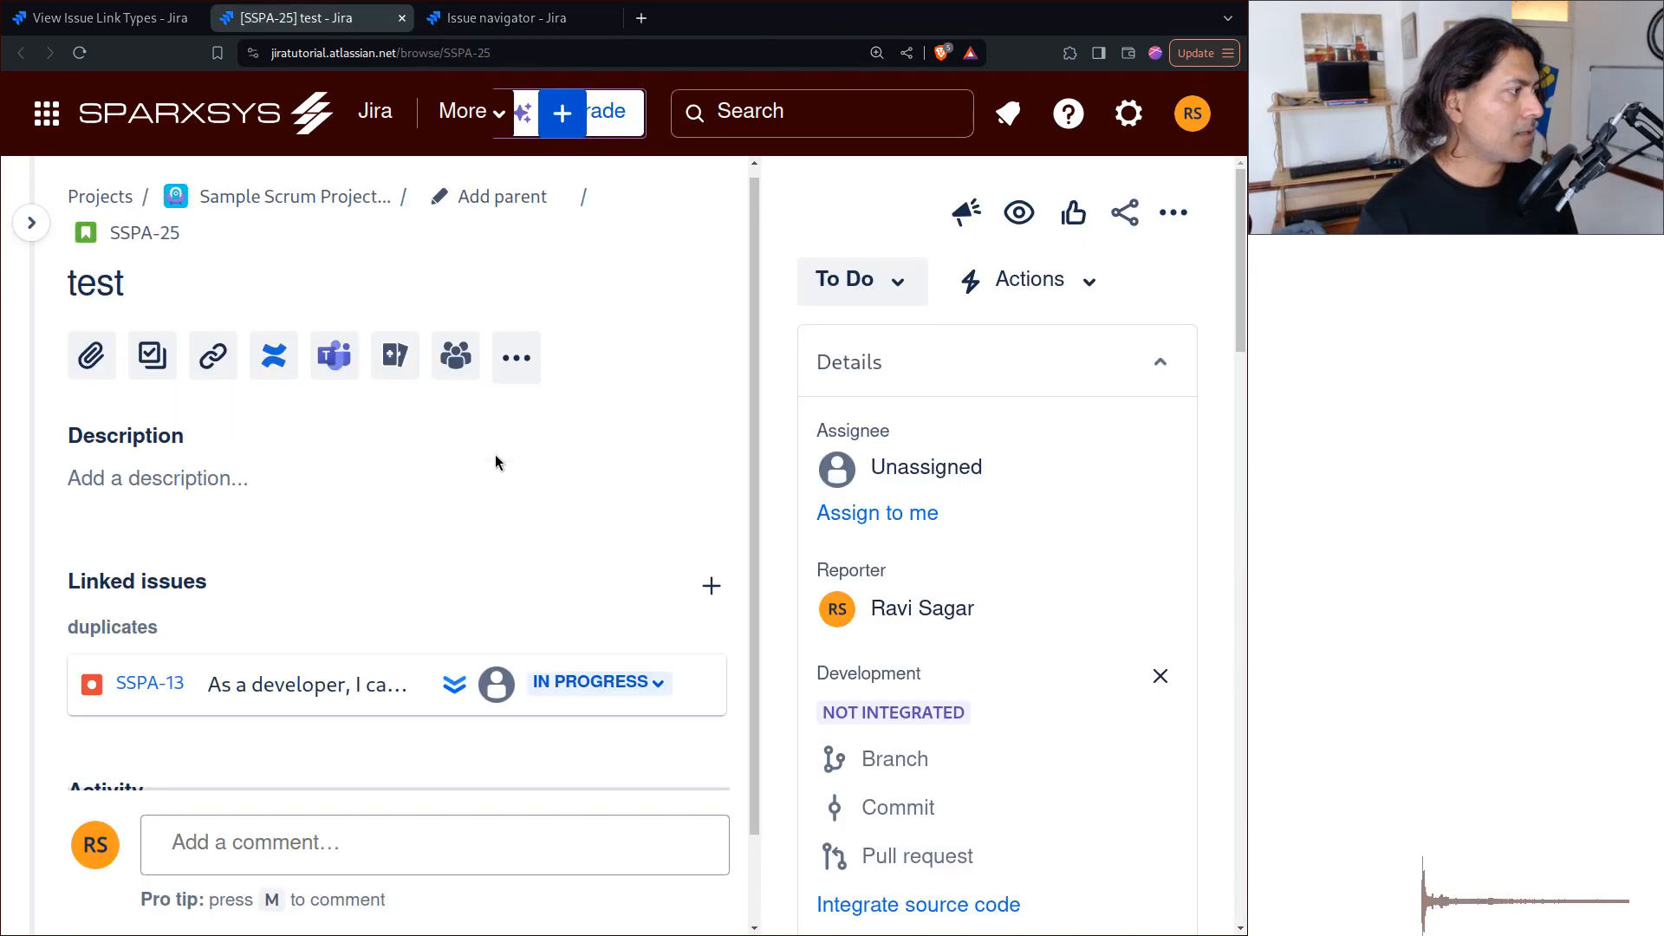
scroll(52, 728, down, 2)
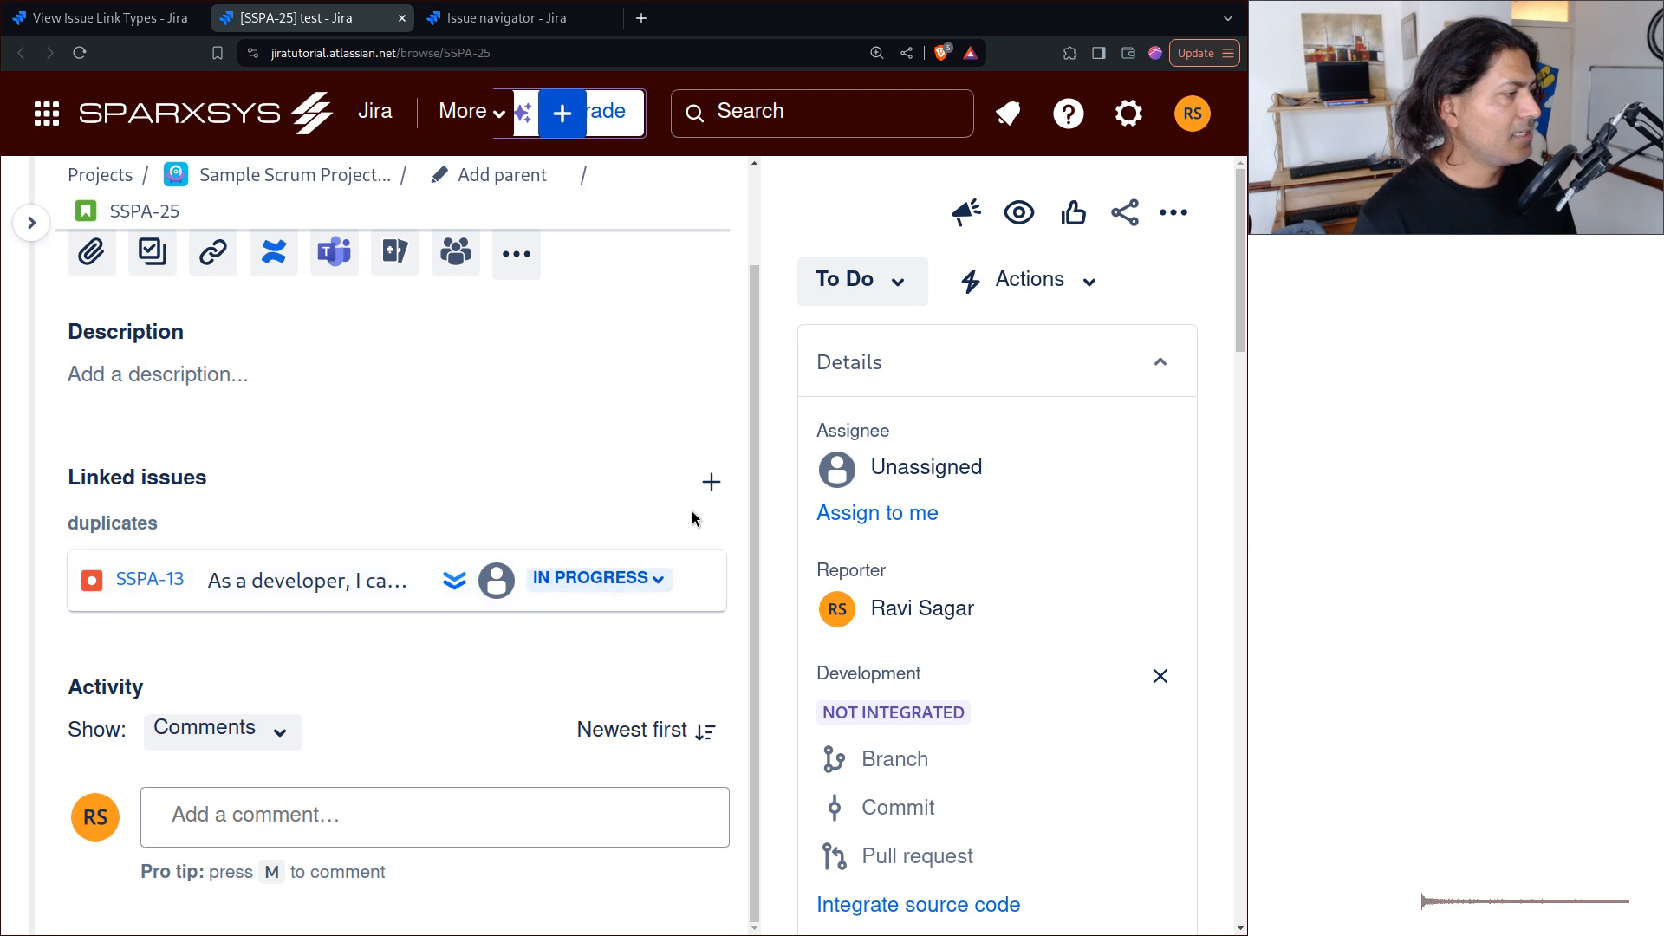
click(703, 481)
click(271, 595)
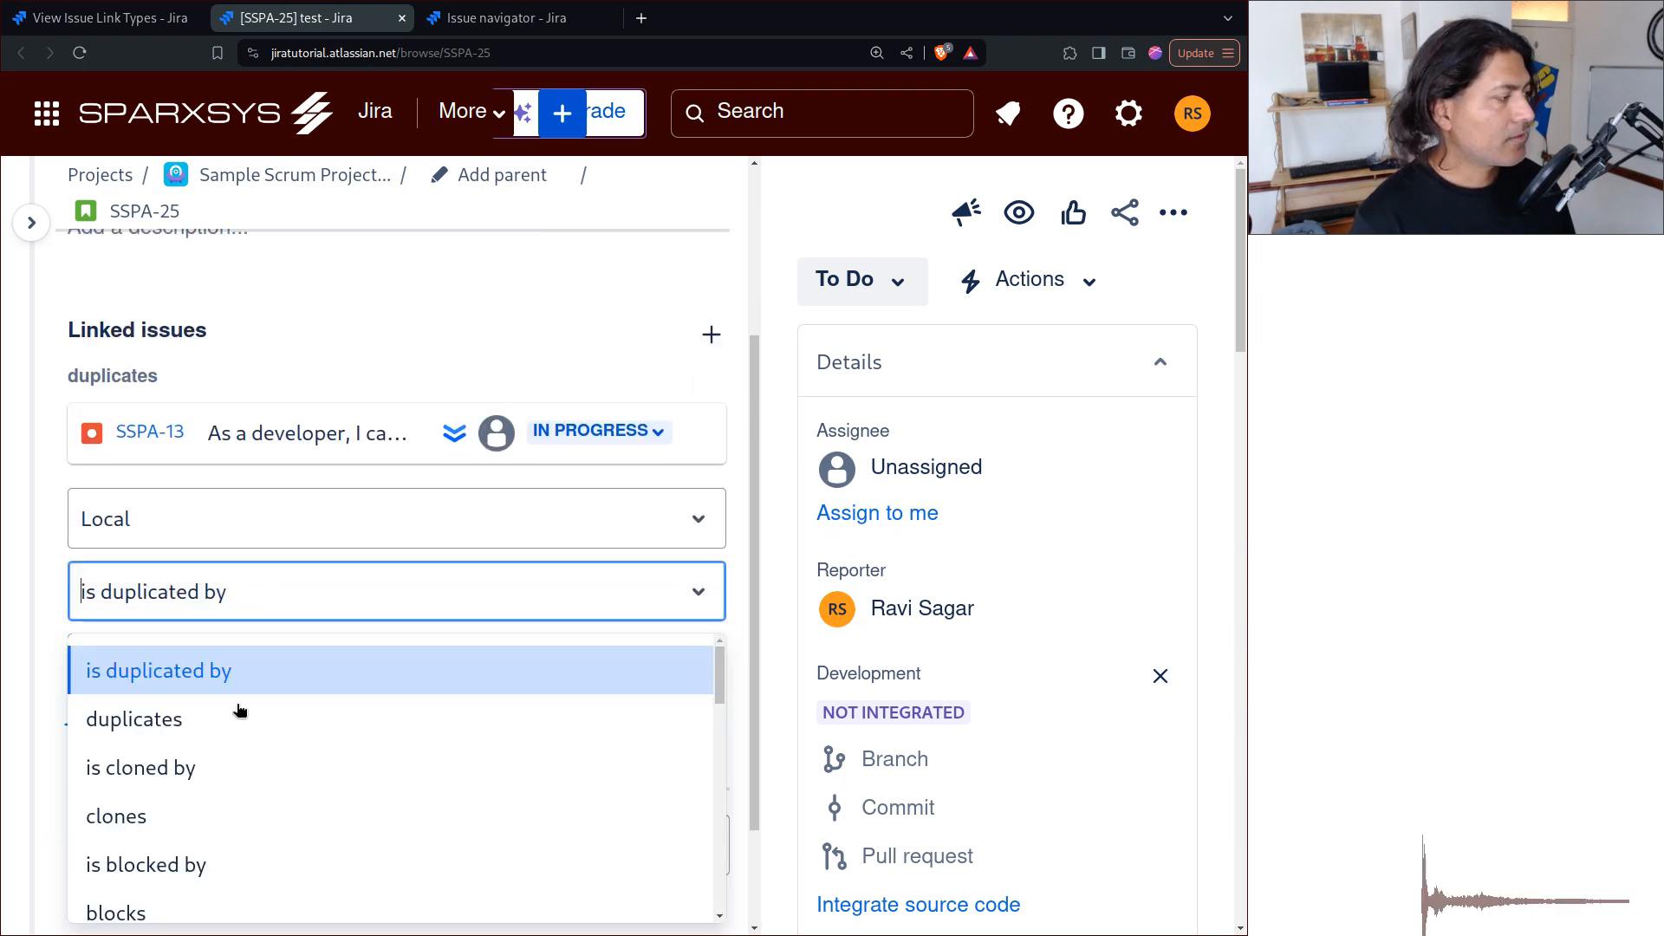
click(152, 19)
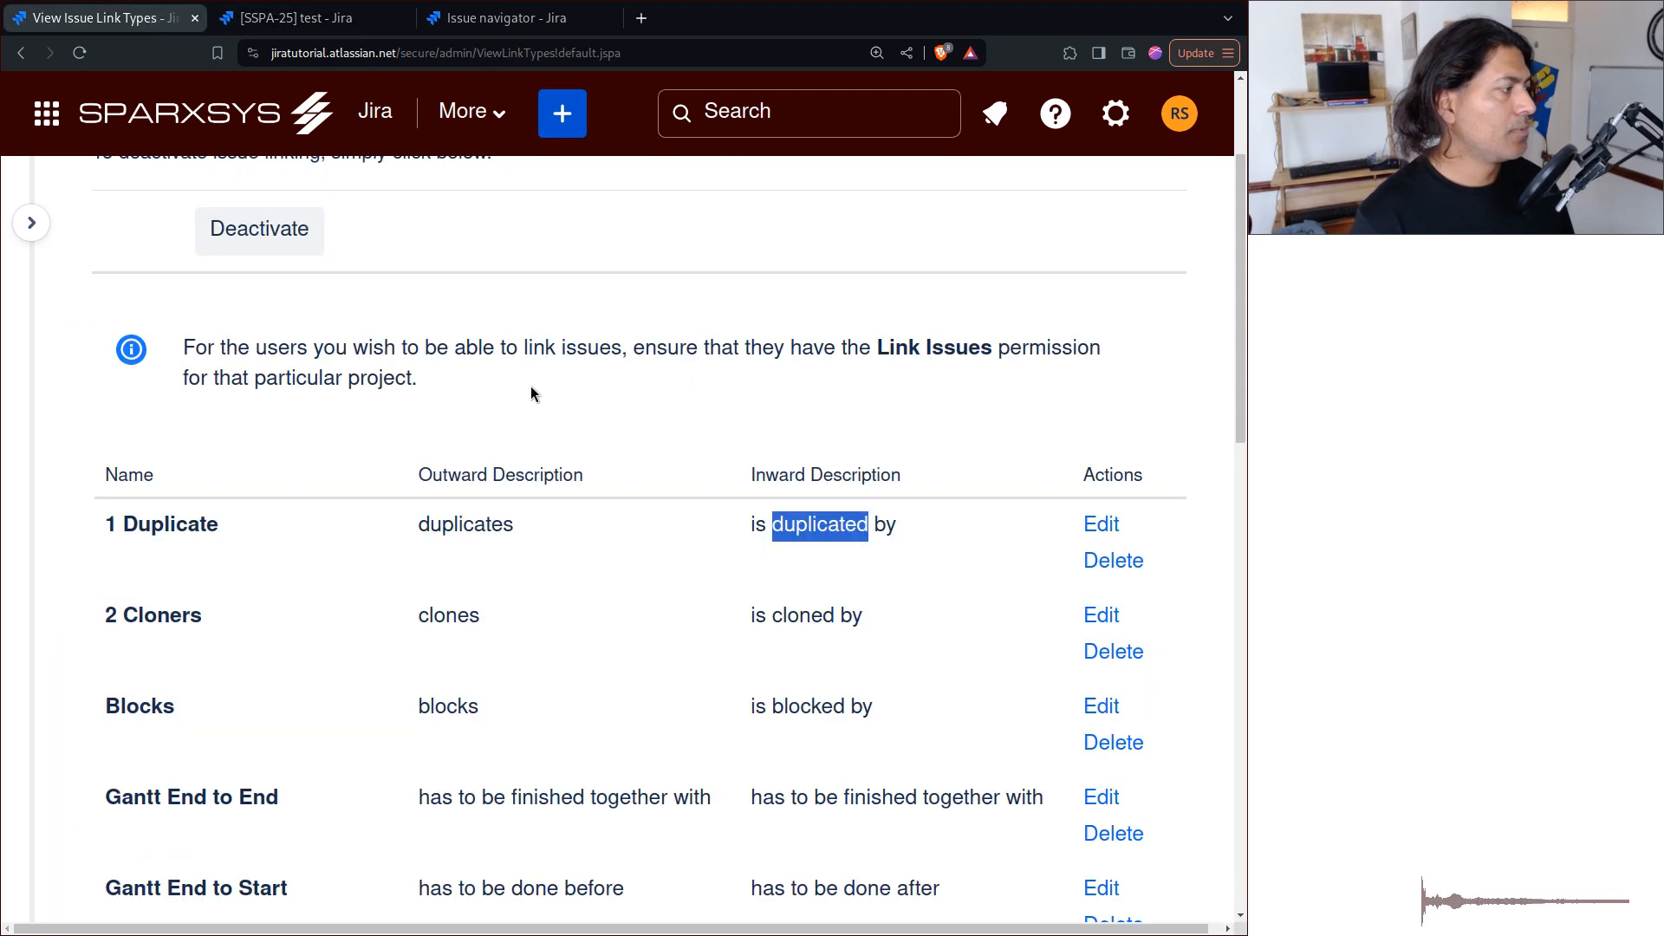
triple_click(173, 530)
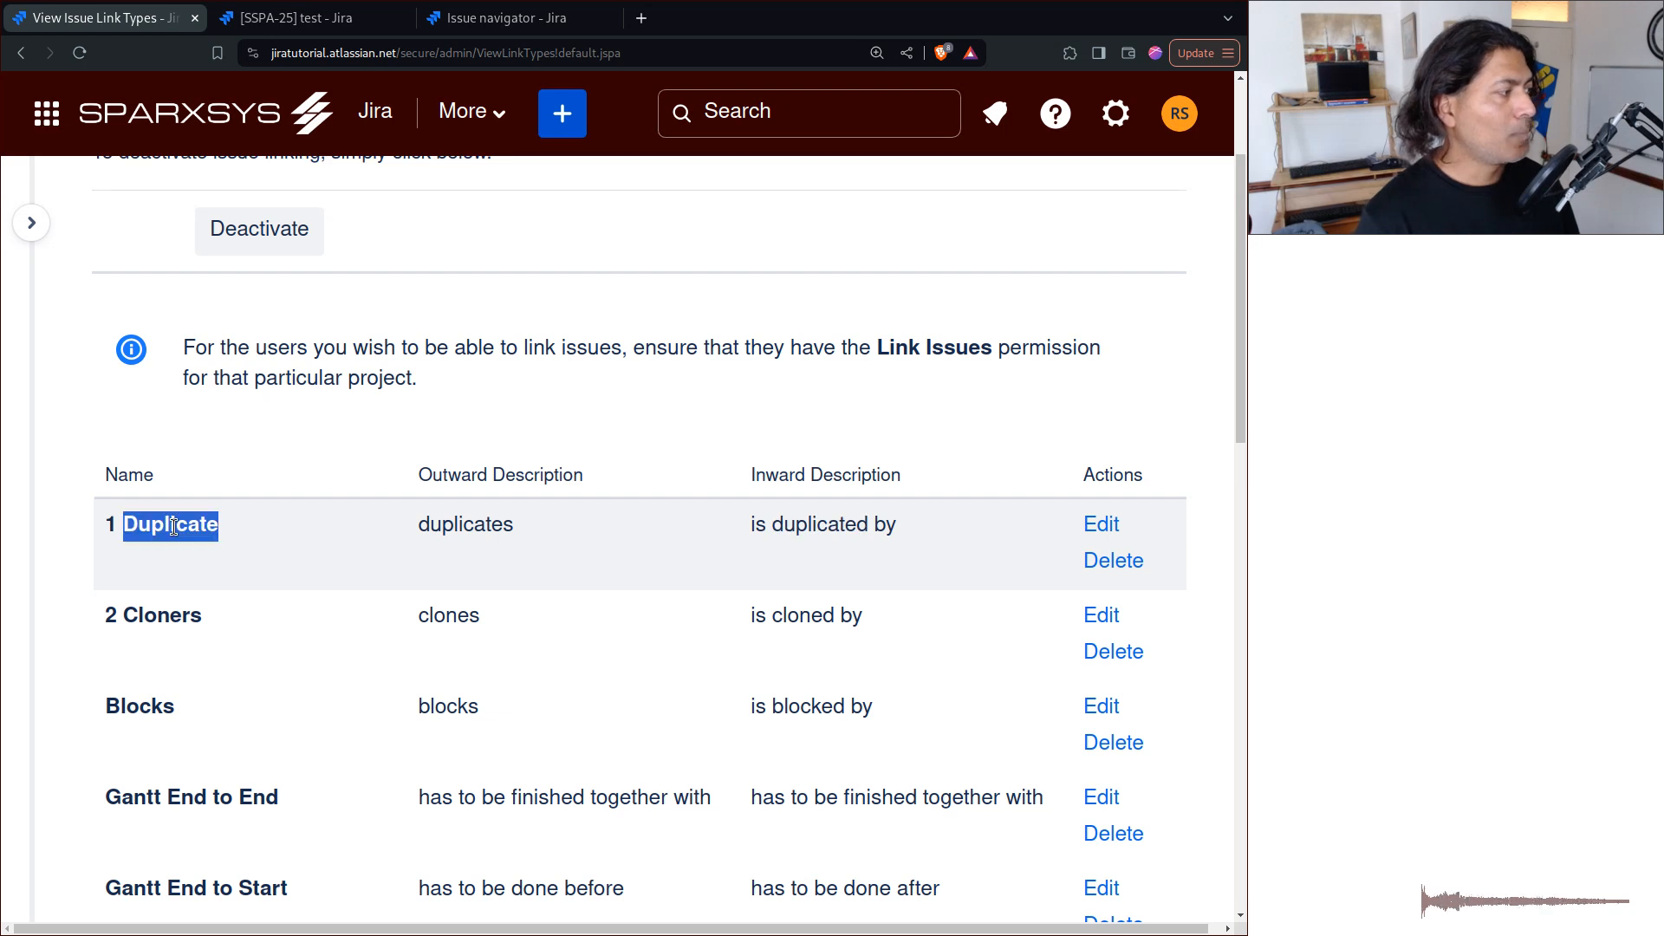
- Reload the issue navigator and search with JQL for issueLinkType = "1 Duplicate"
click(547, 19)
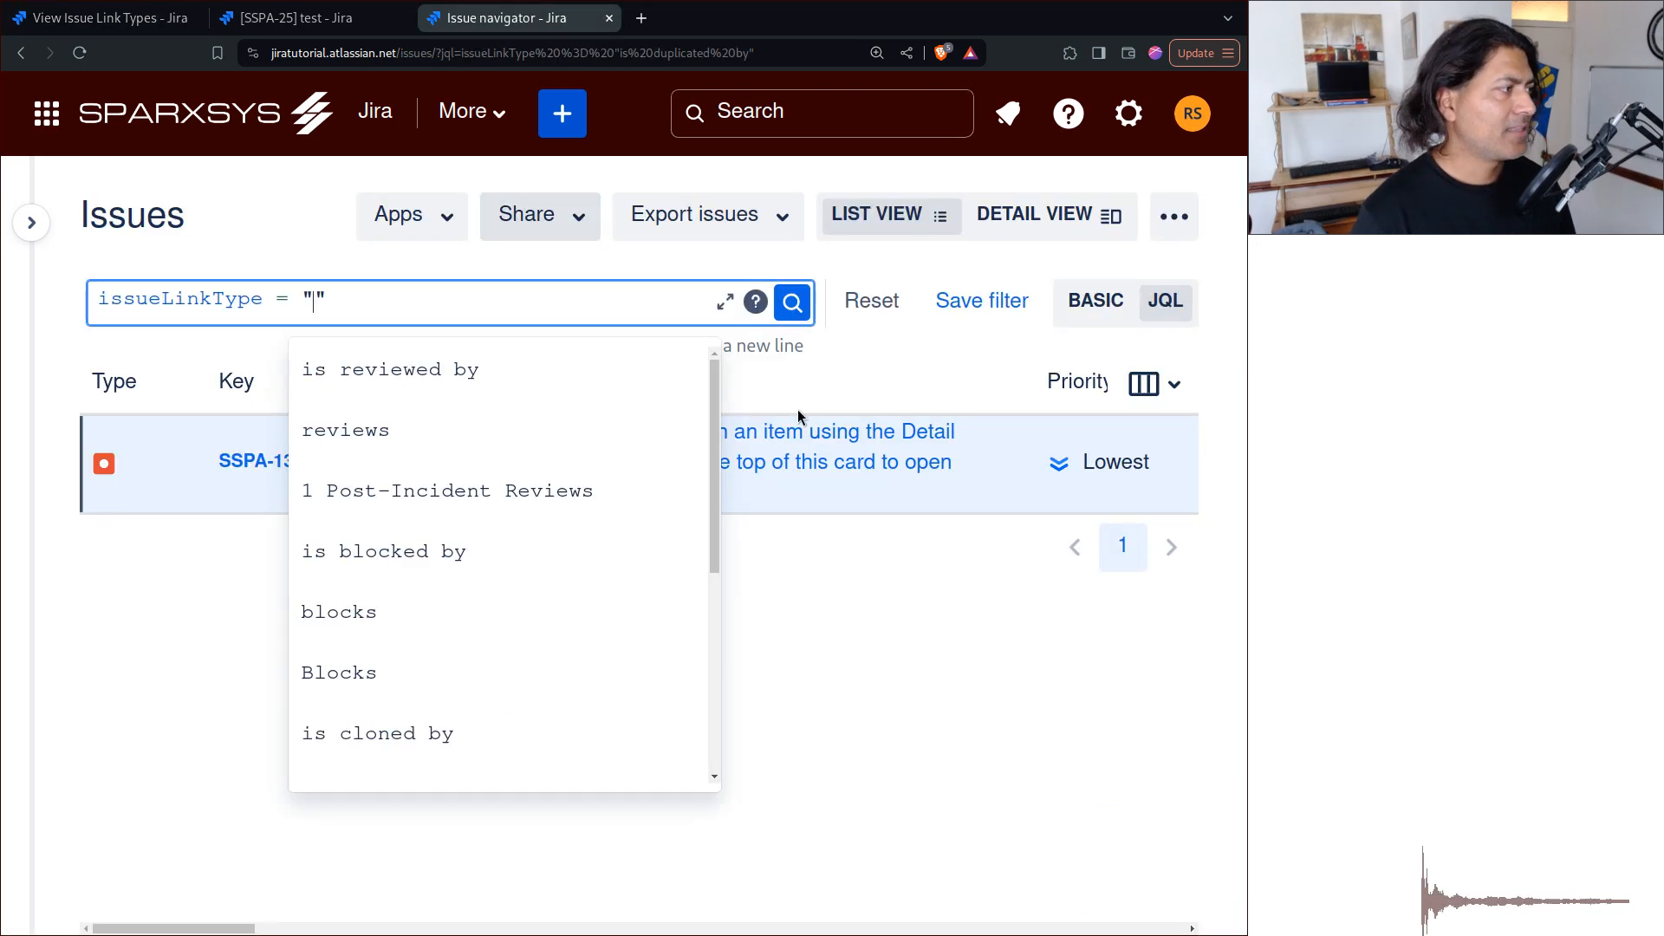
click(903, 375)
key(F5)
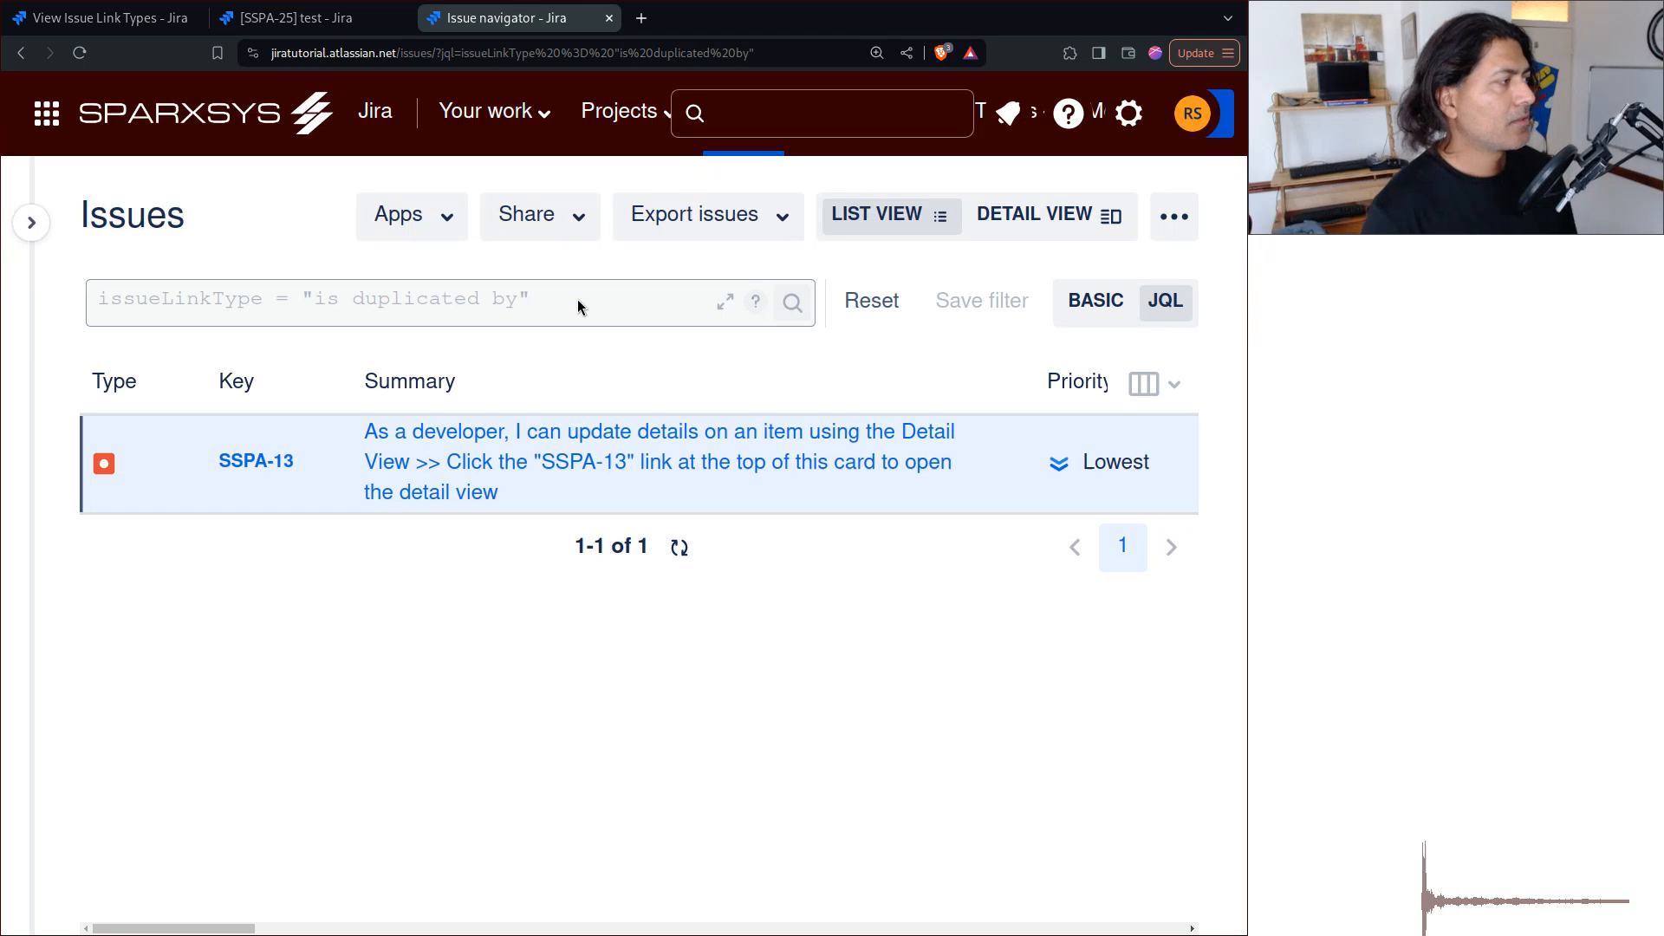
click(577, 299)
key(ctrl+shift+Left)
key(ctrl+shift+Left)
key(ctrl+shift+Left)
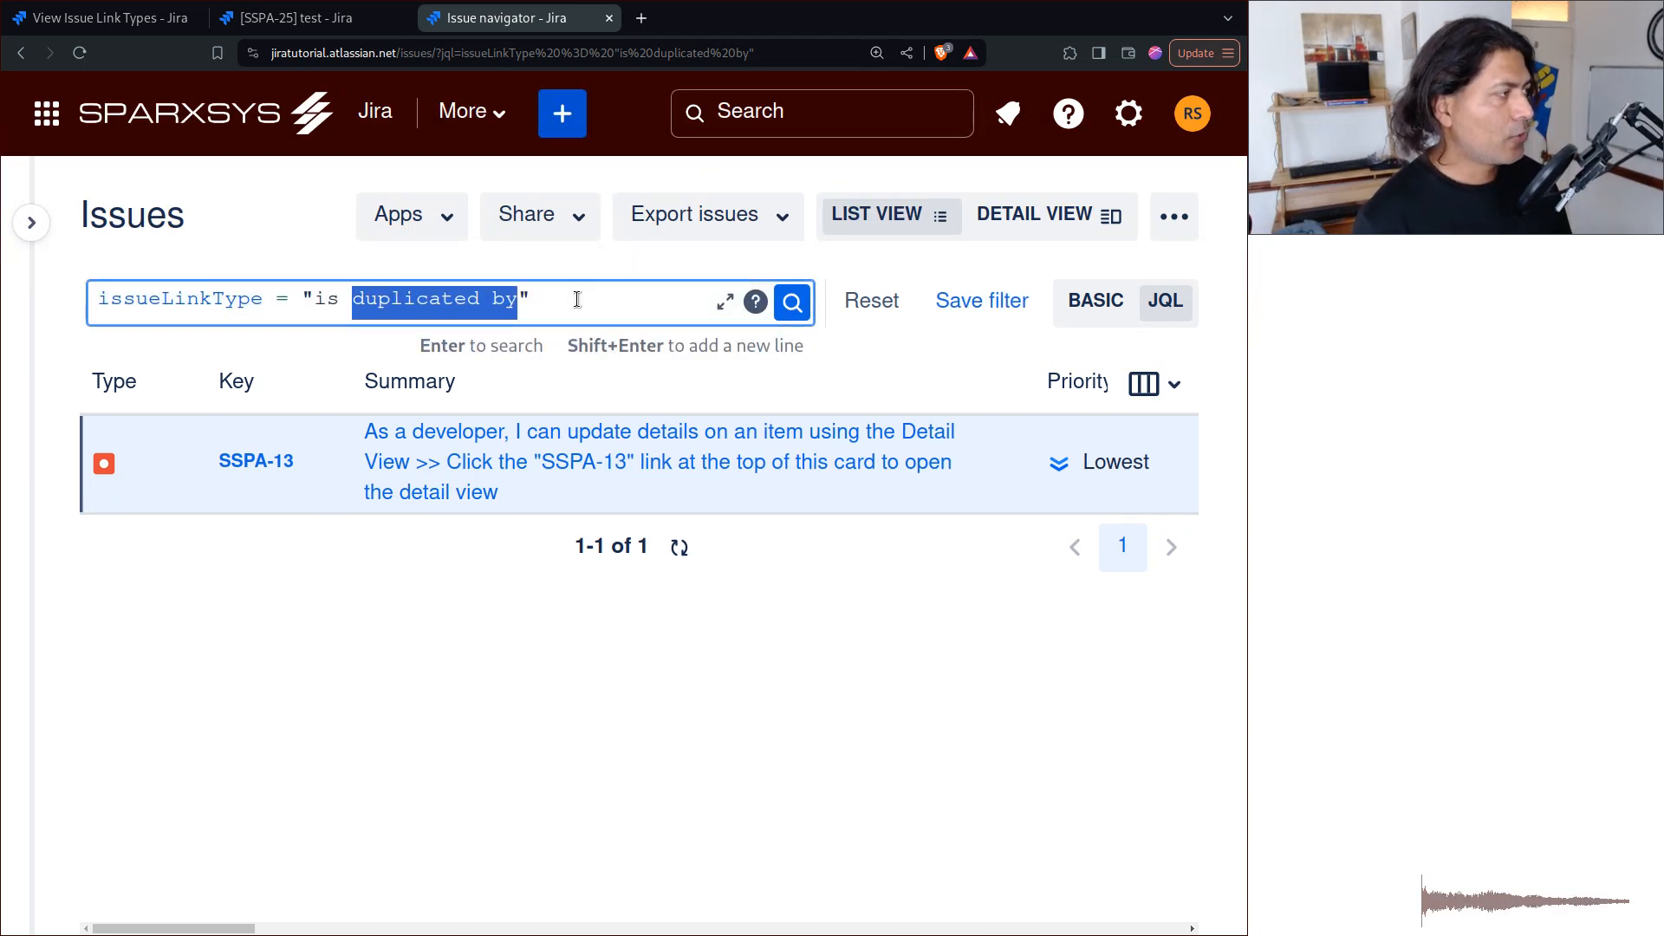
key(BackSpace)
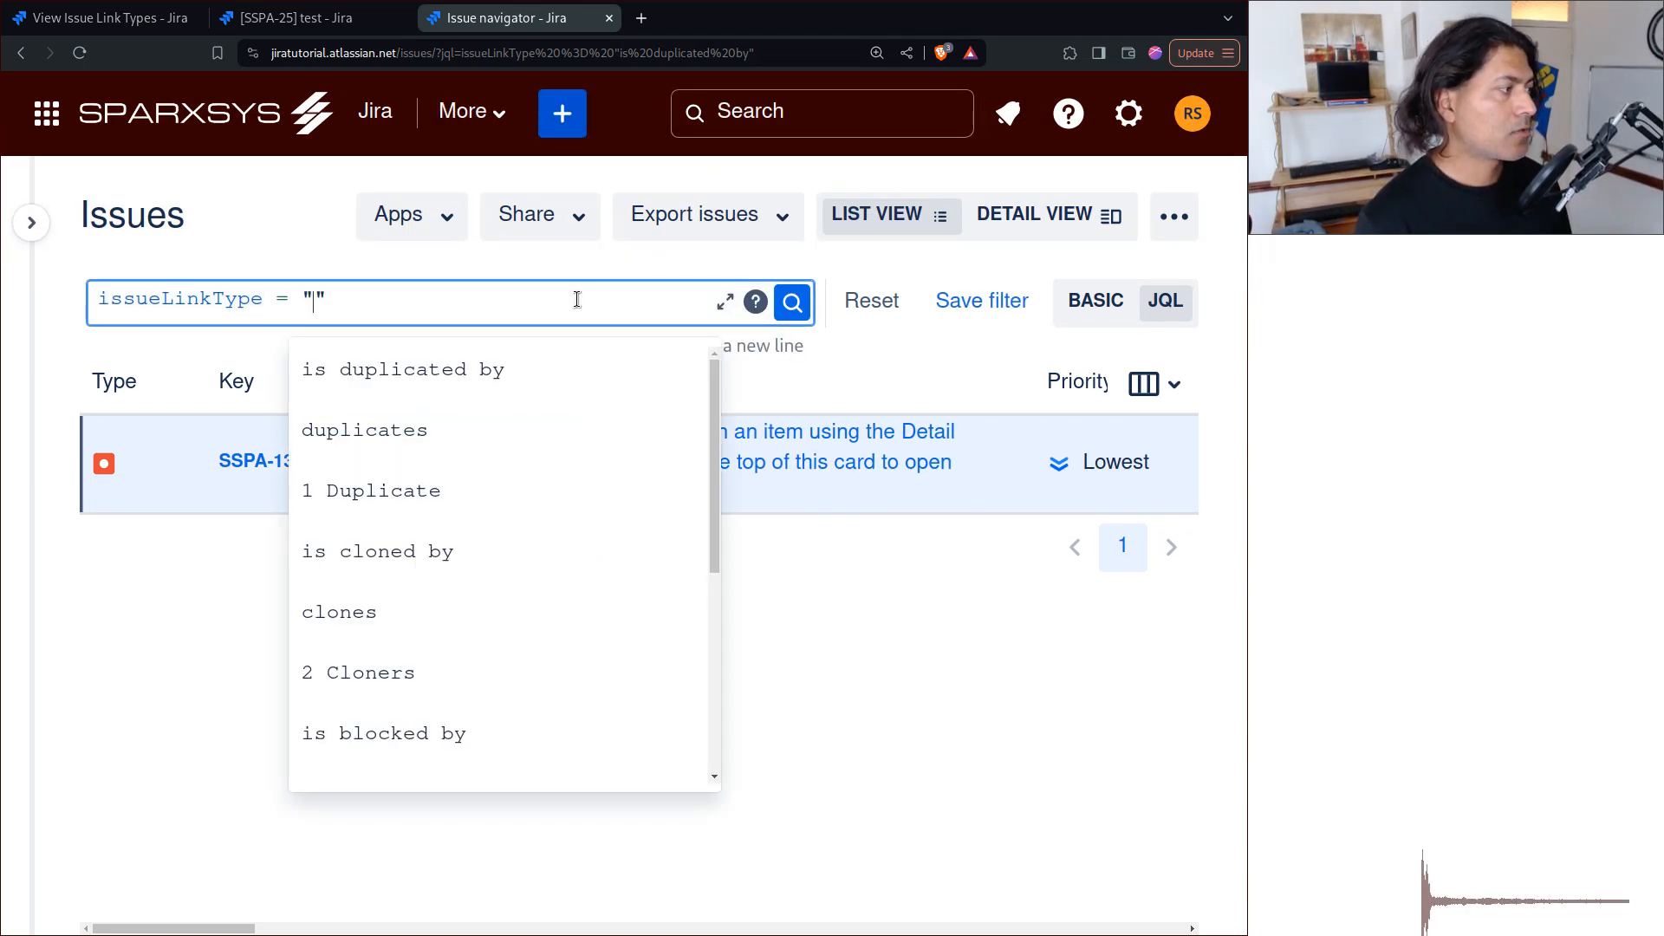
click(360, 509)
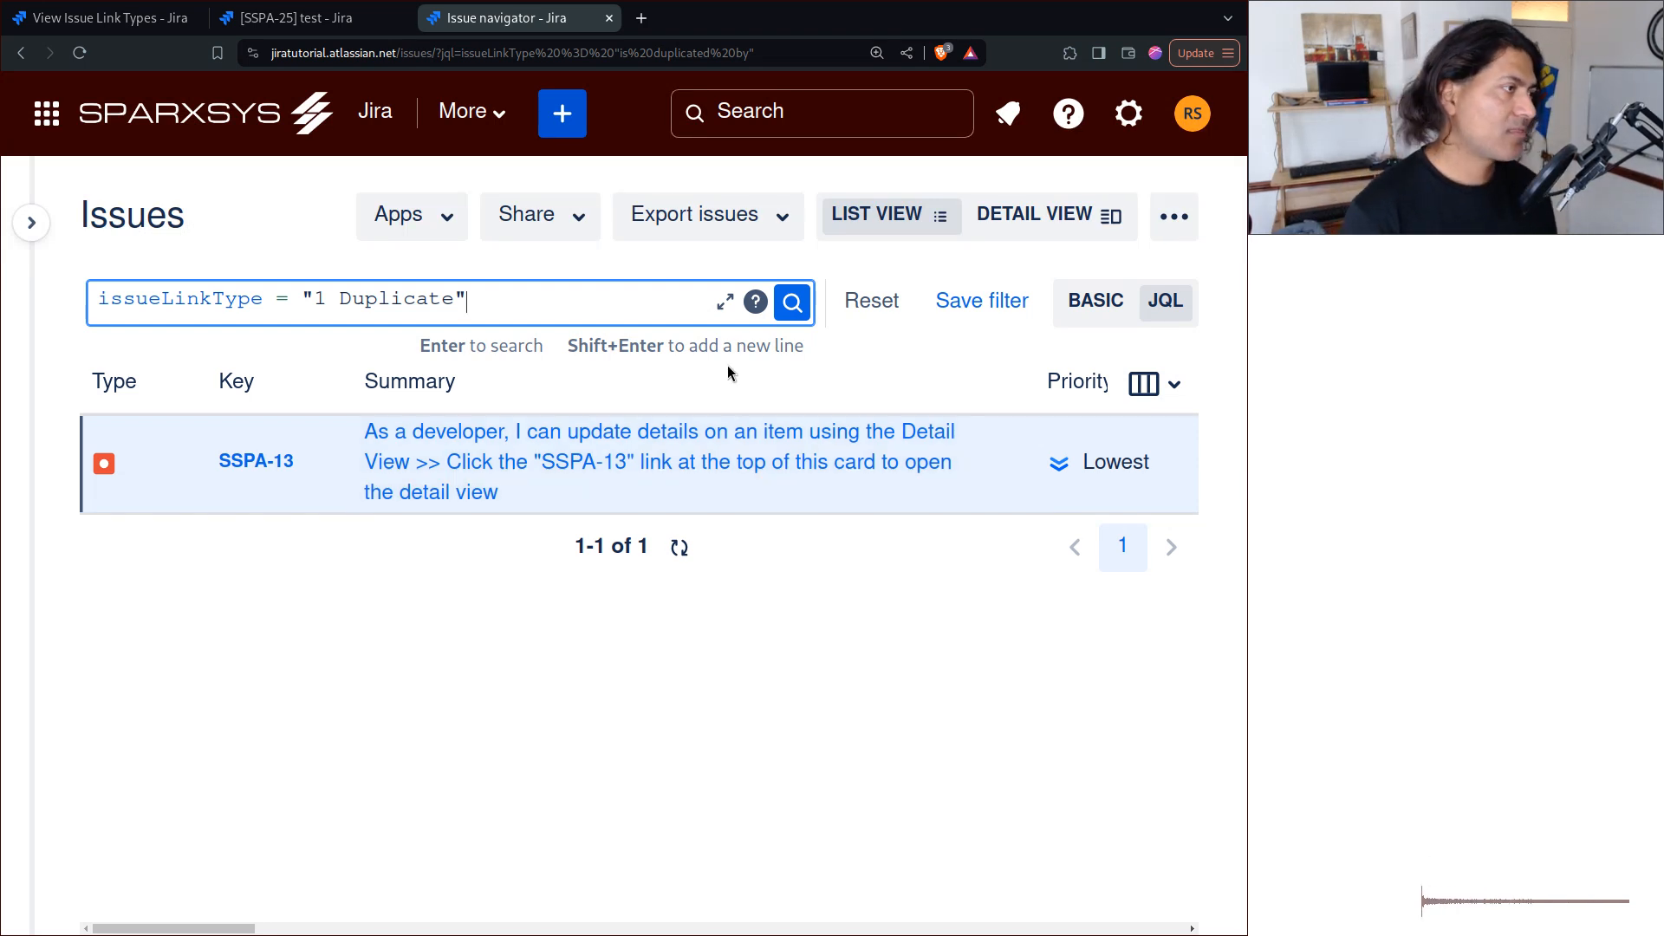
click(785, 307)
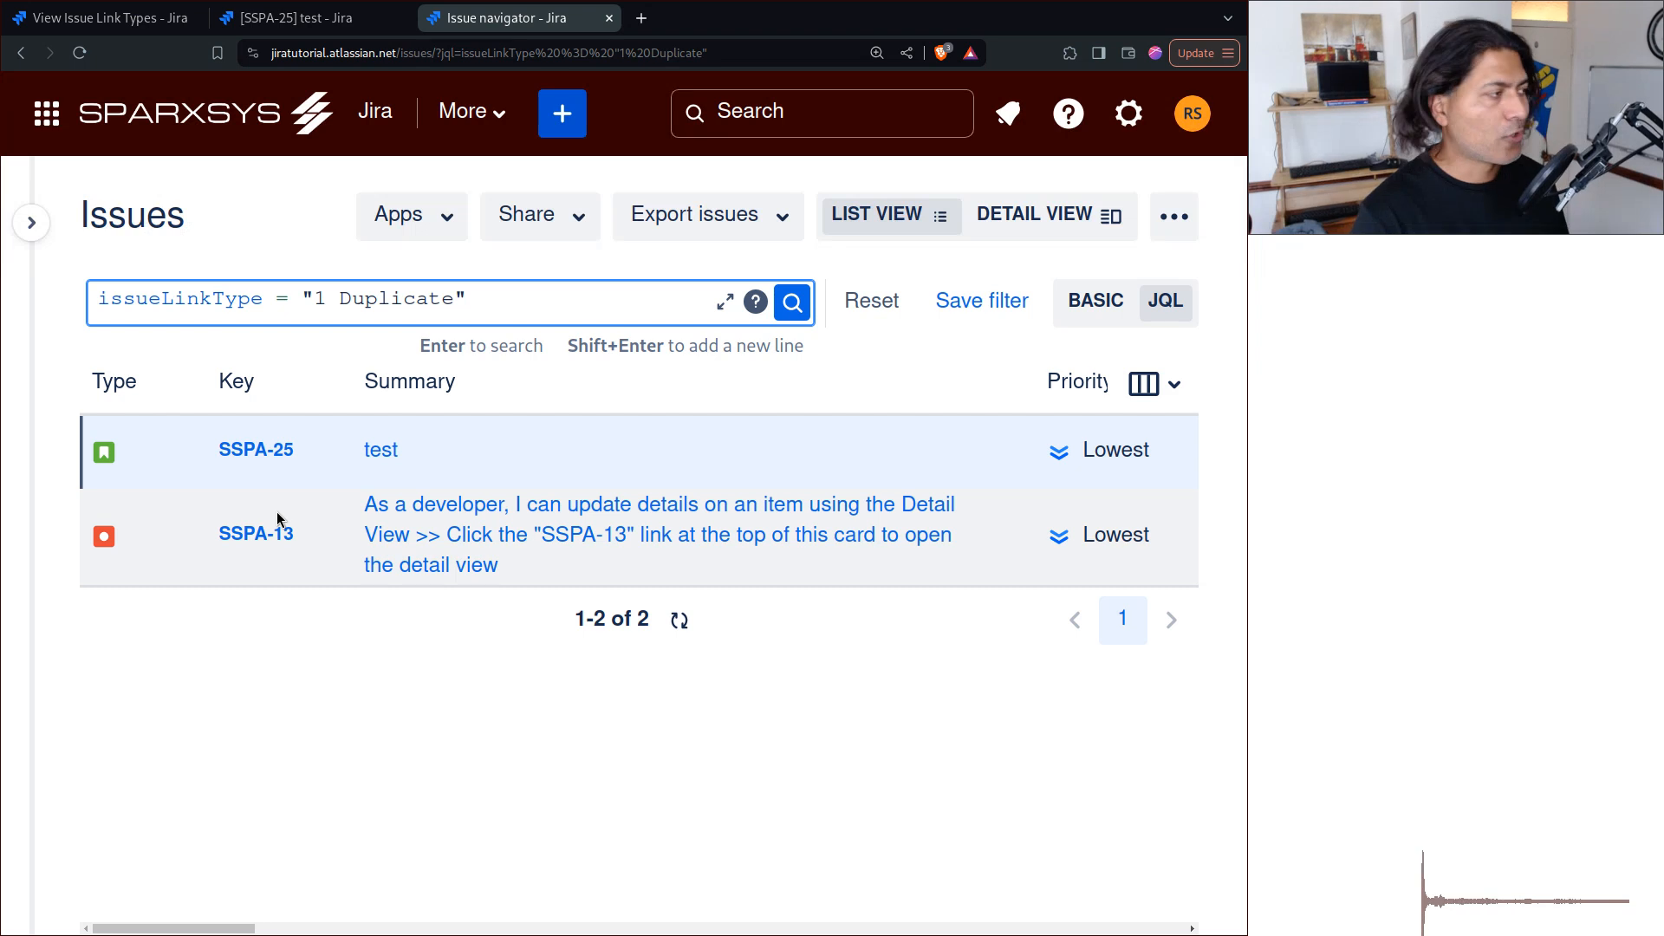
click(796, 312)
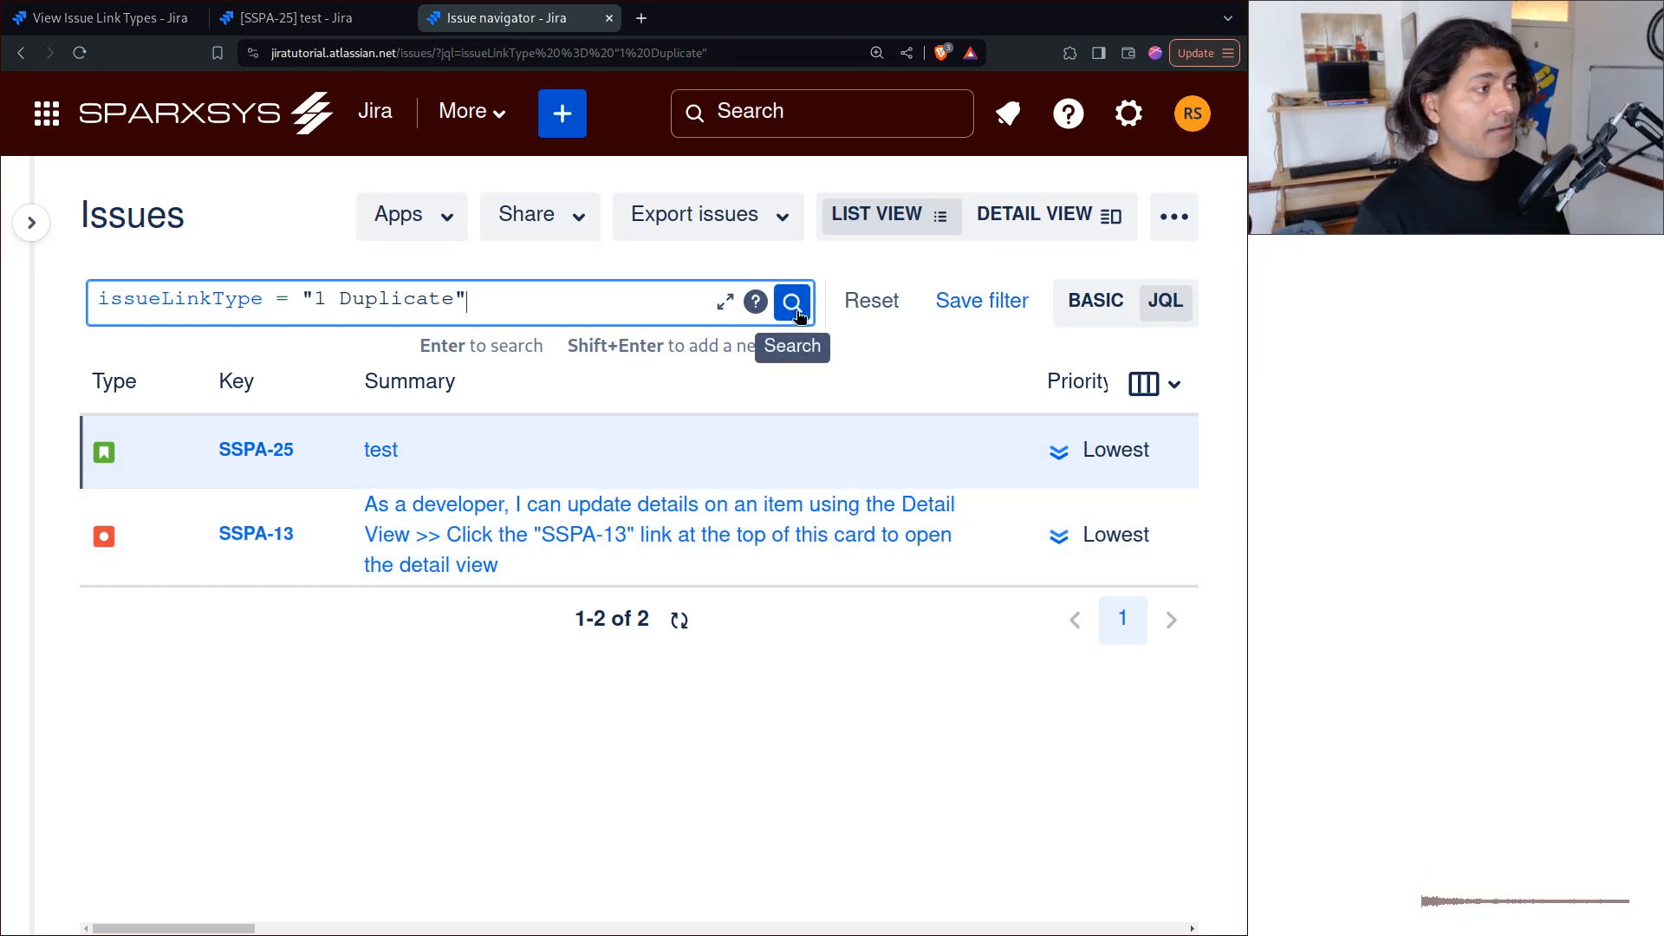
- Rename the Duplicate link type to "3 Duplicate" in the issue linking administration and save it
click(133, 17)
click(1102, 525)
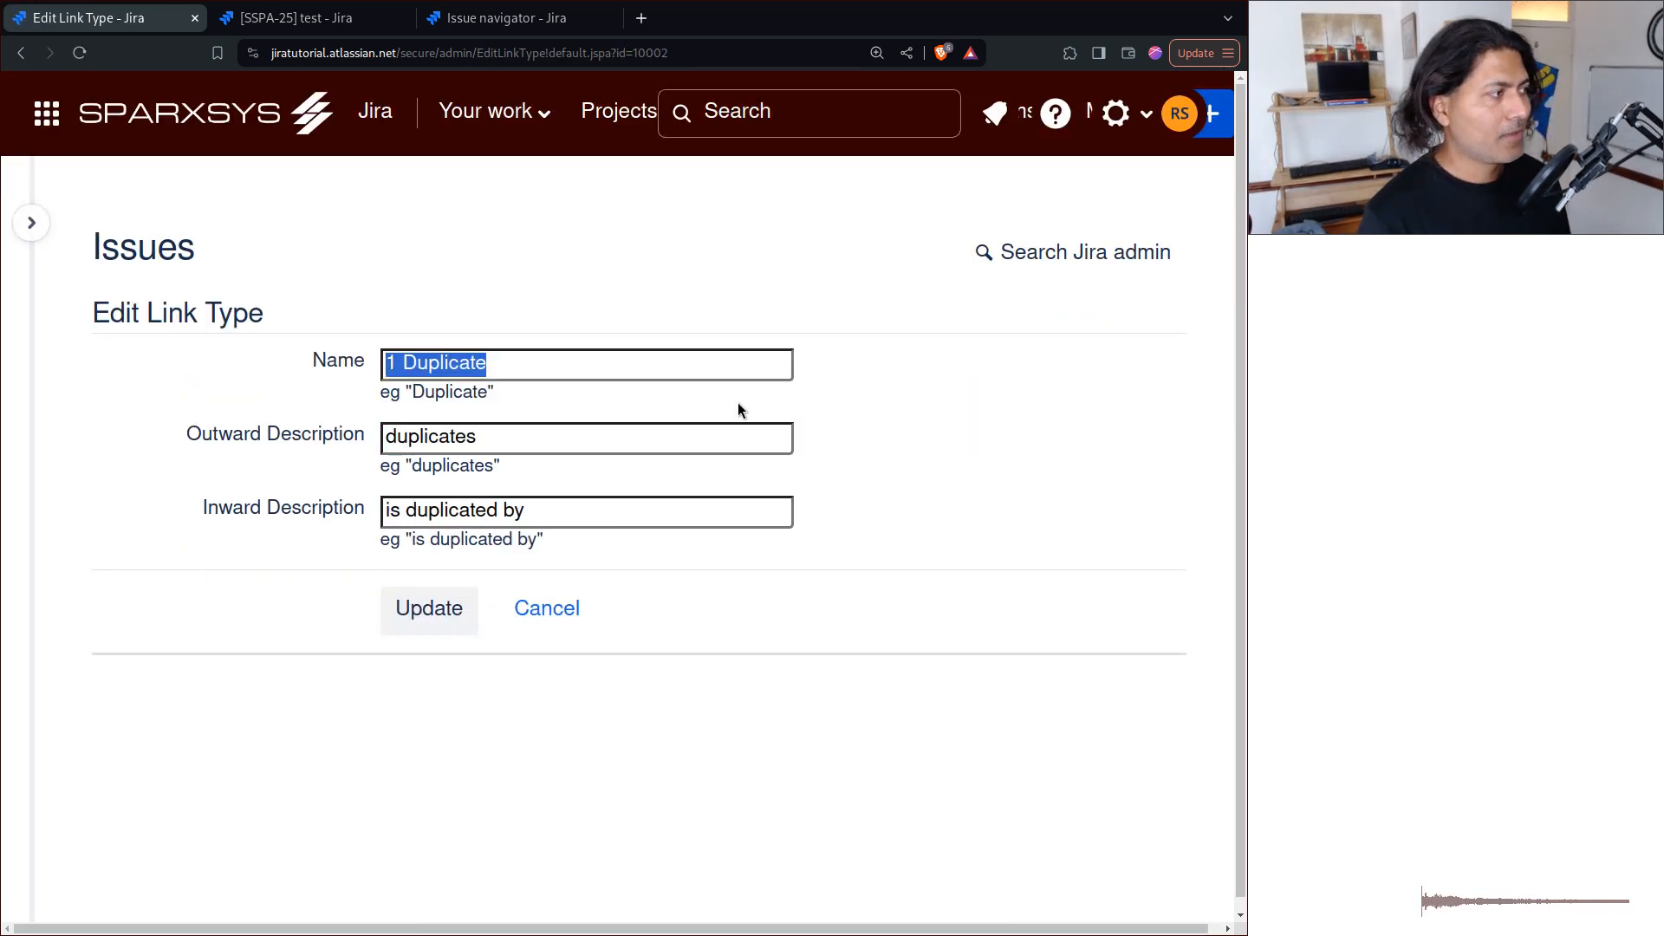
key(Home)
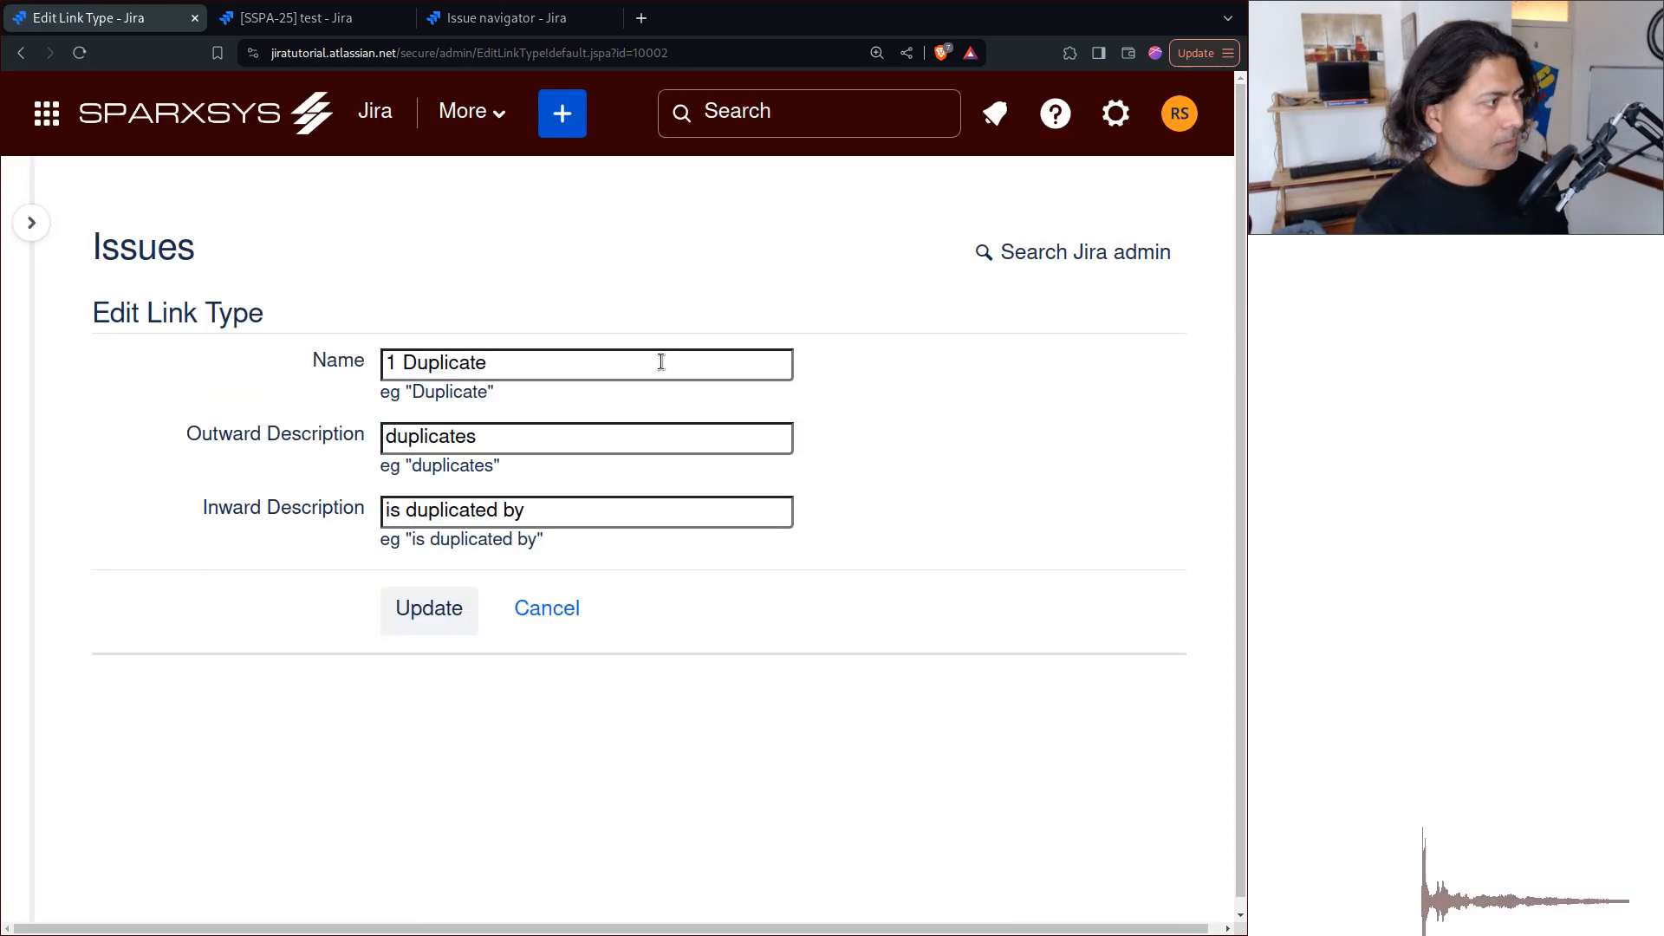
key(Delete)
text(2)
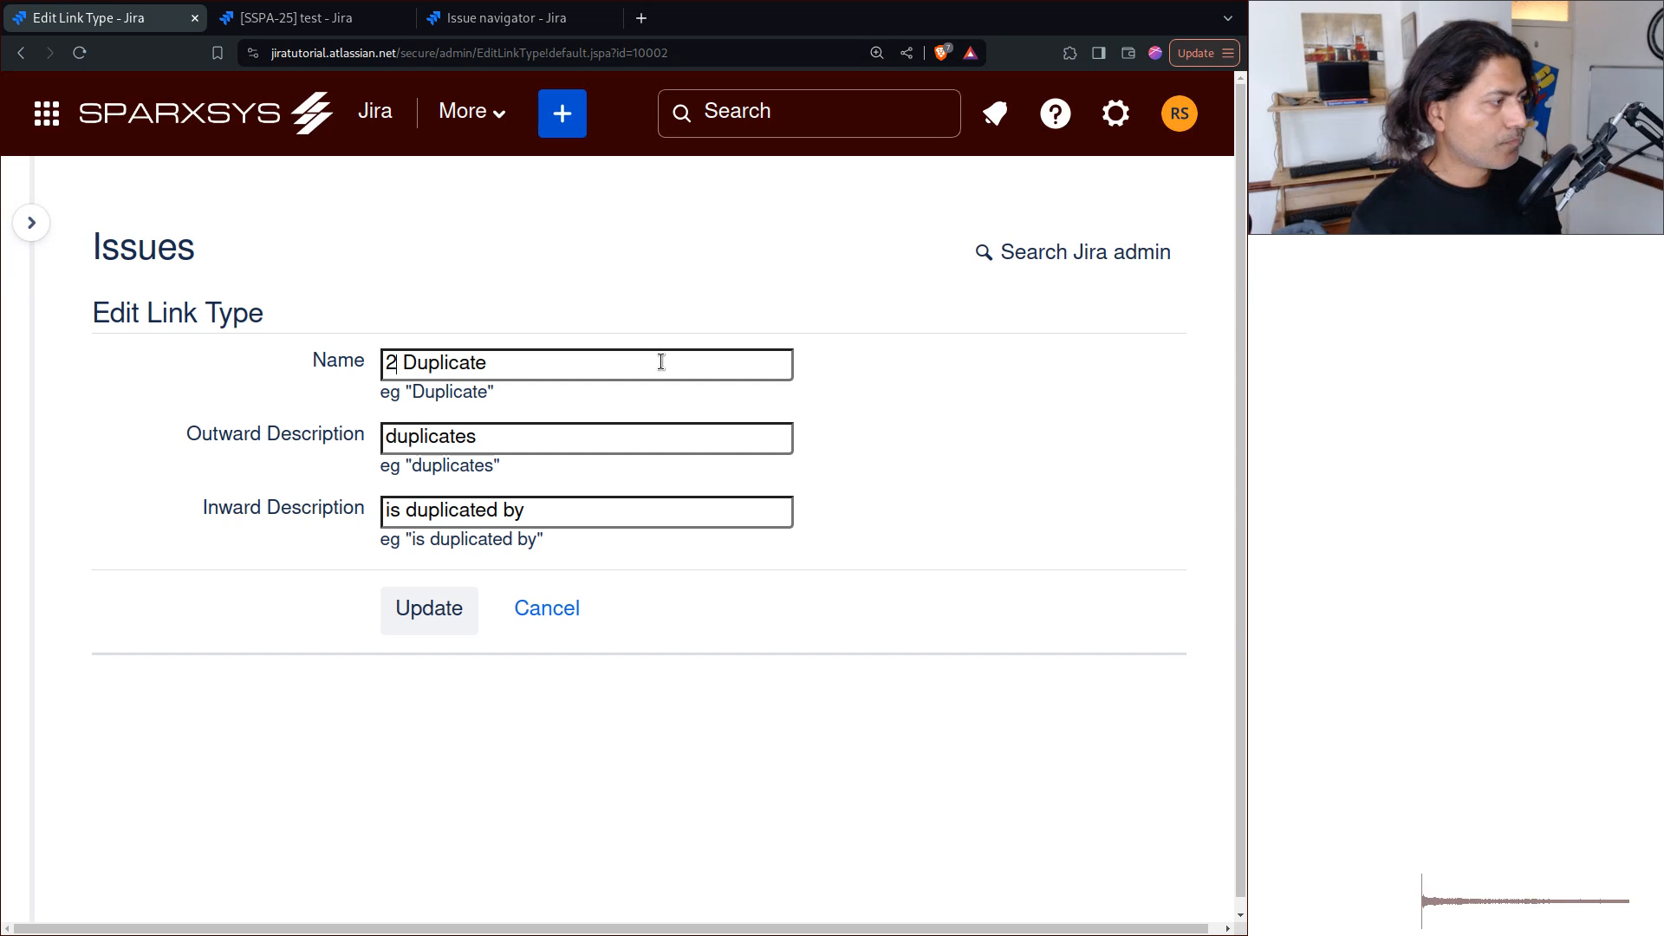
key(BackSpace)
text(3)
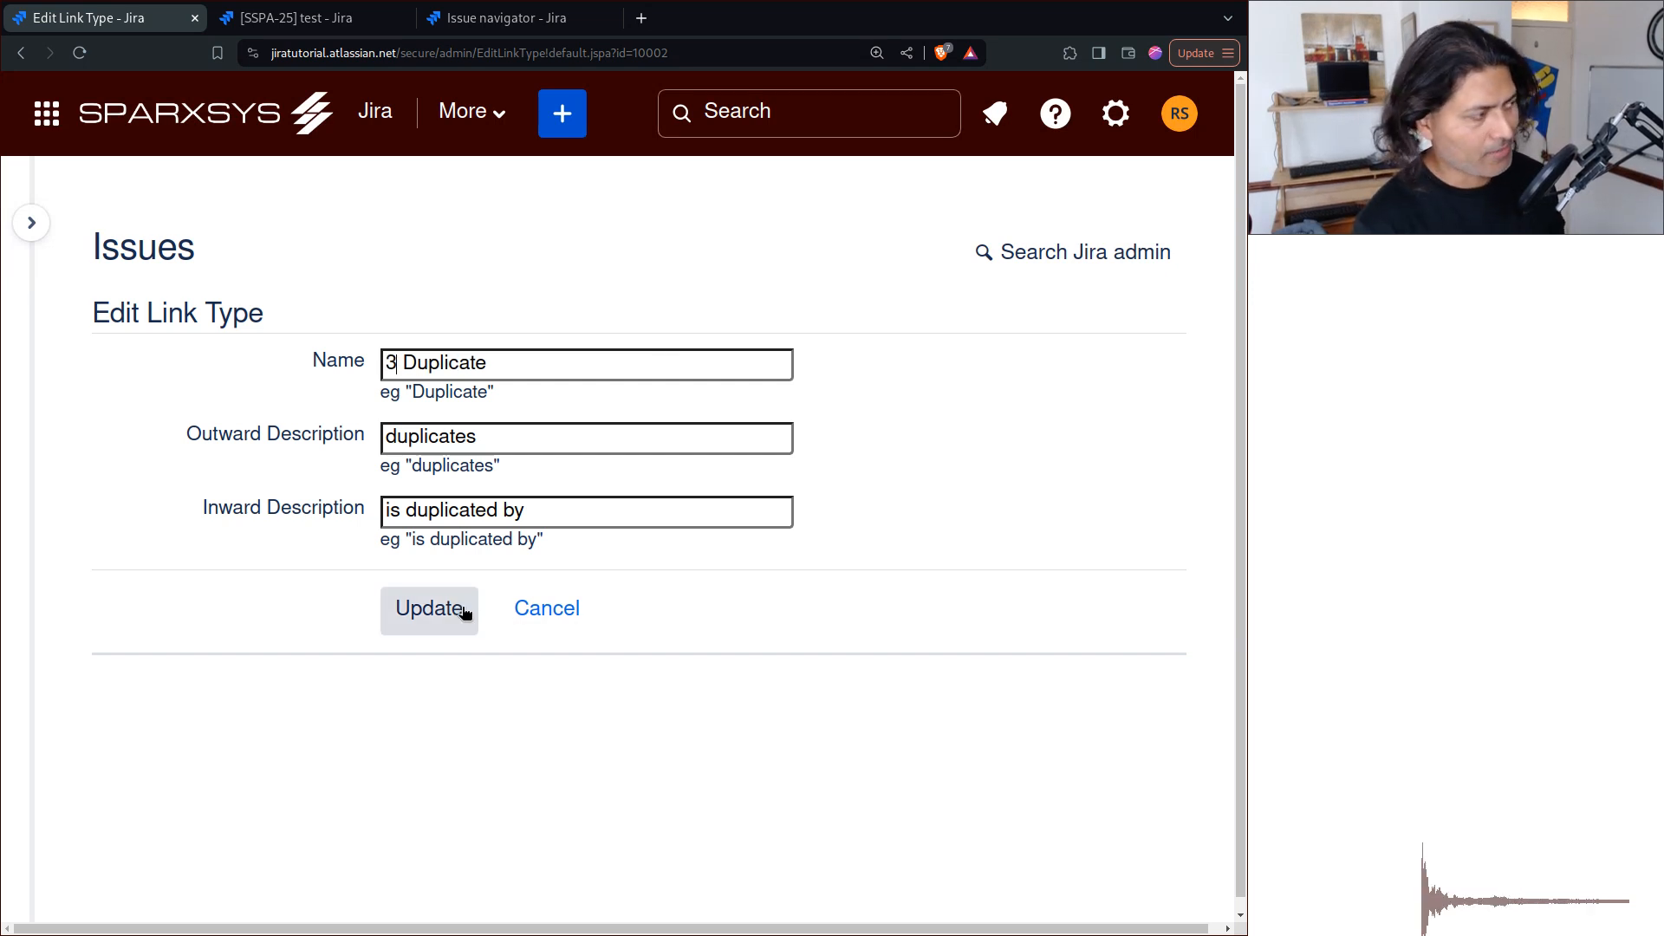
click(462, 613)
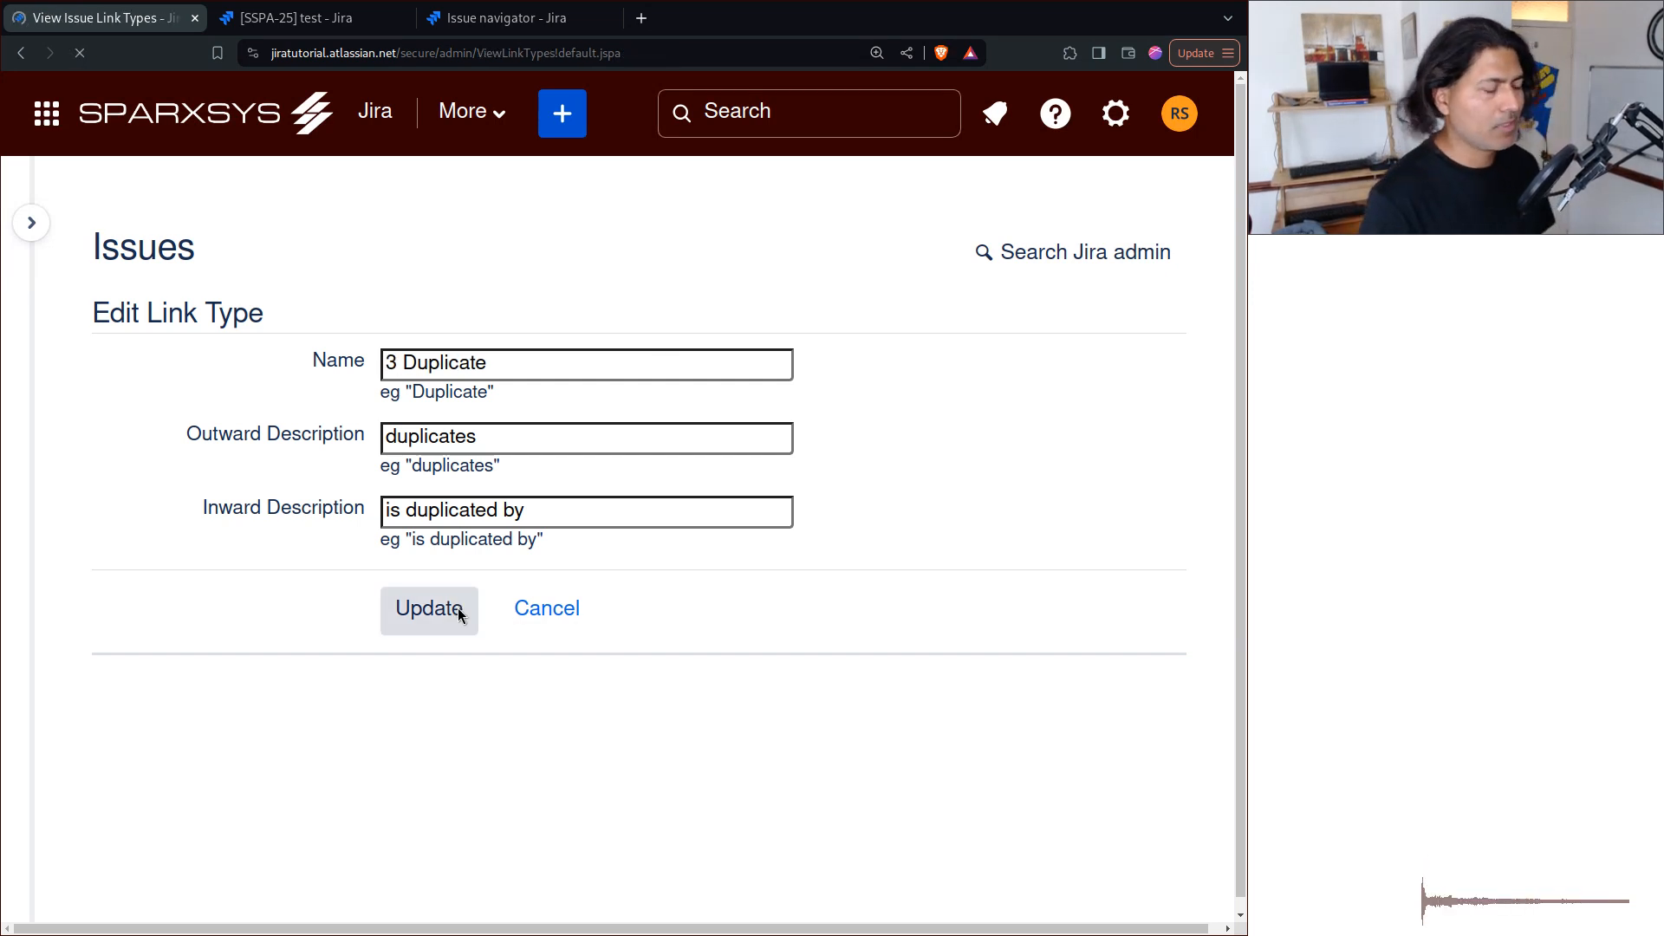
scroll(460, 613, down, 2)
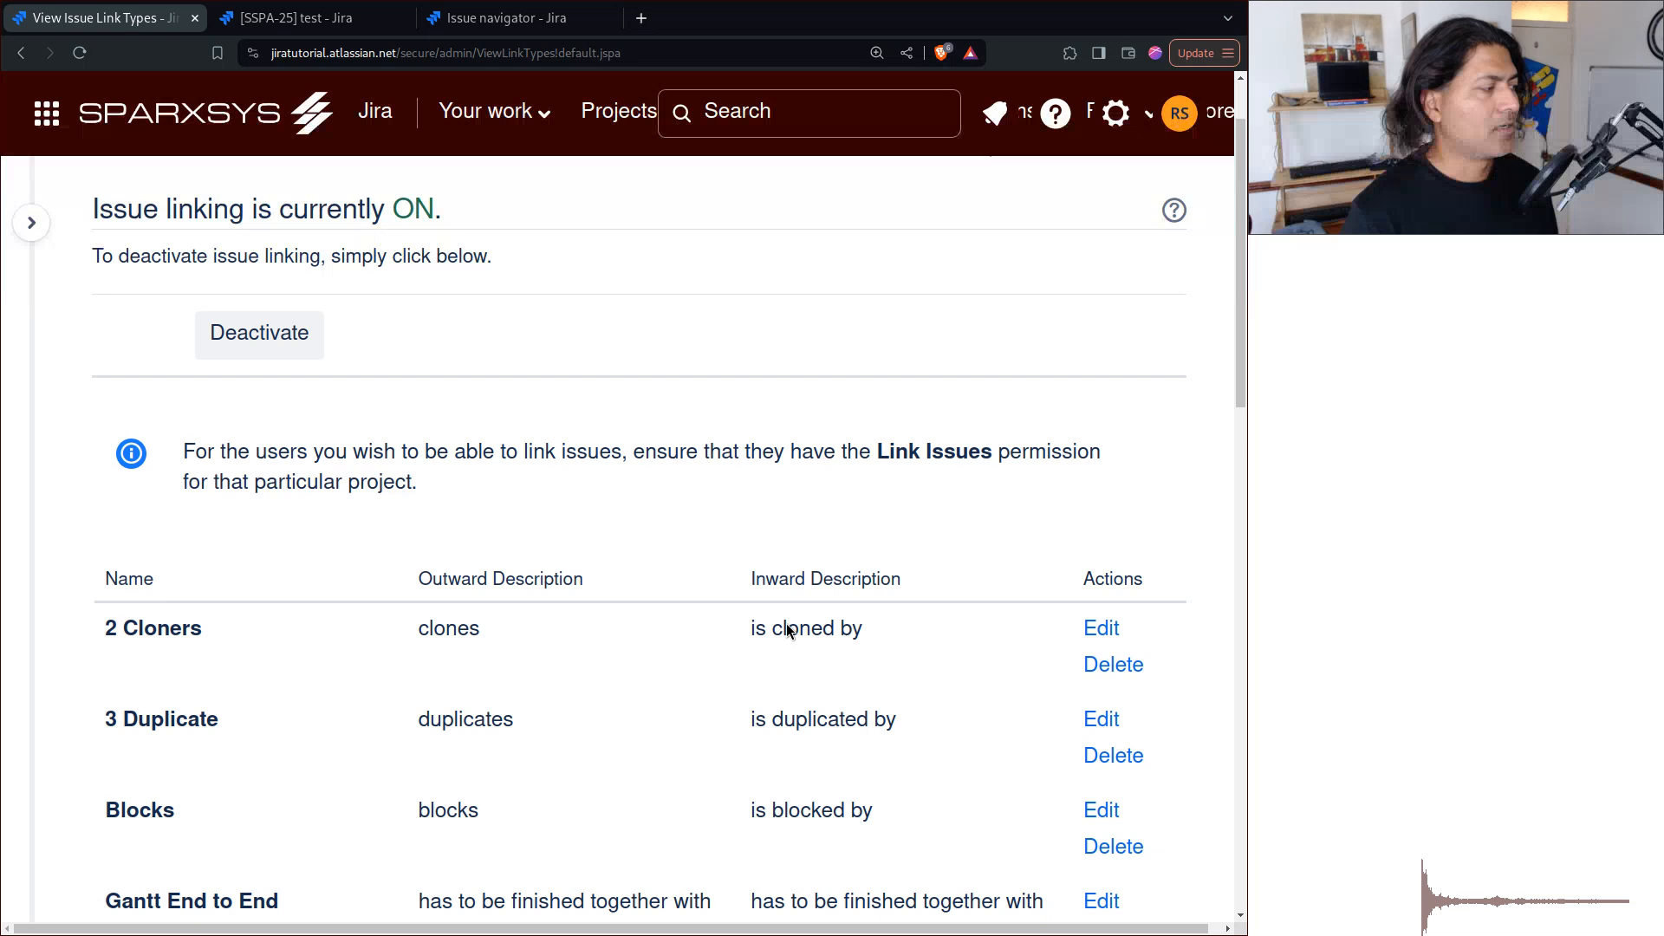
click(1096, 629)
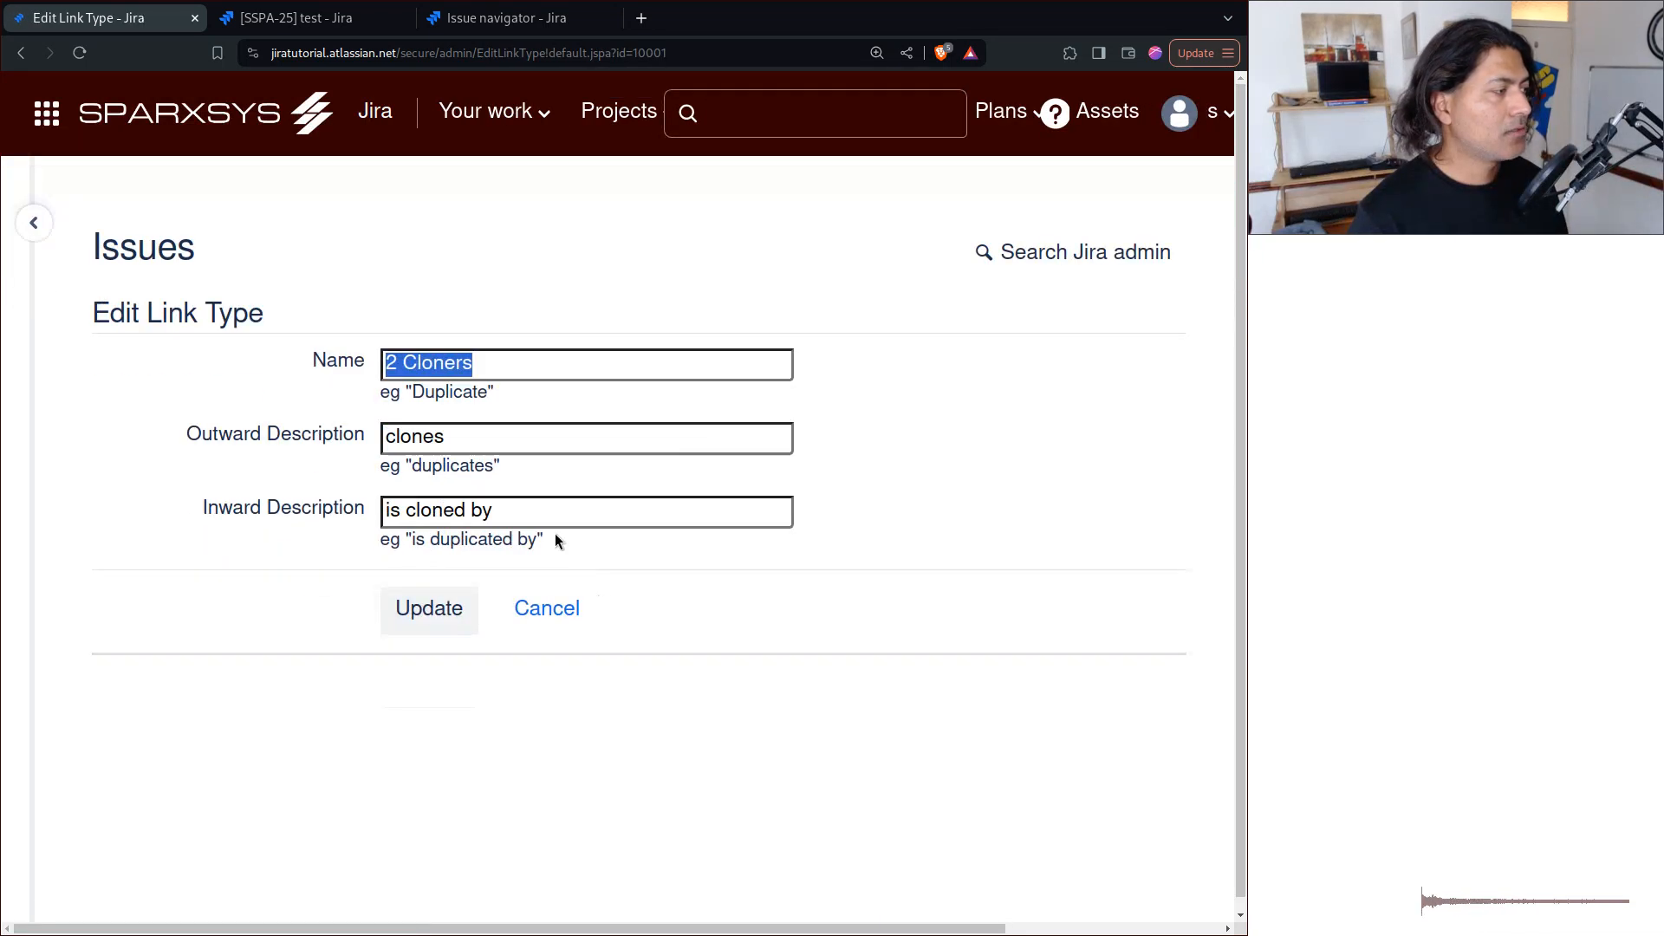
click(531, 364)
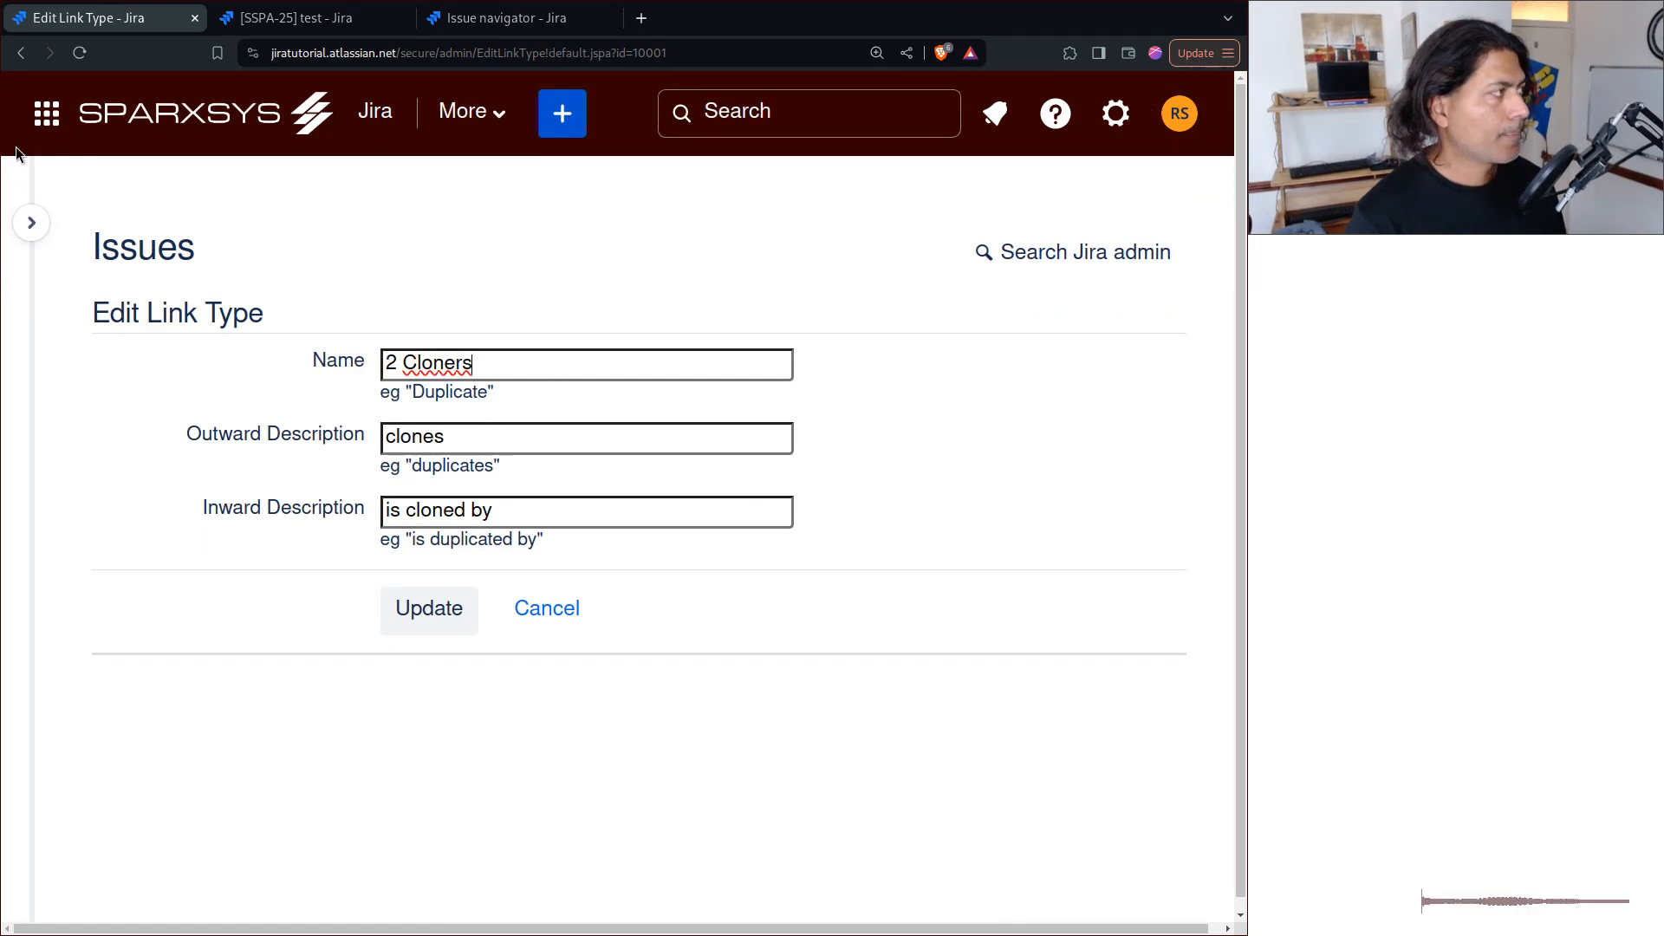
click(21, 53)
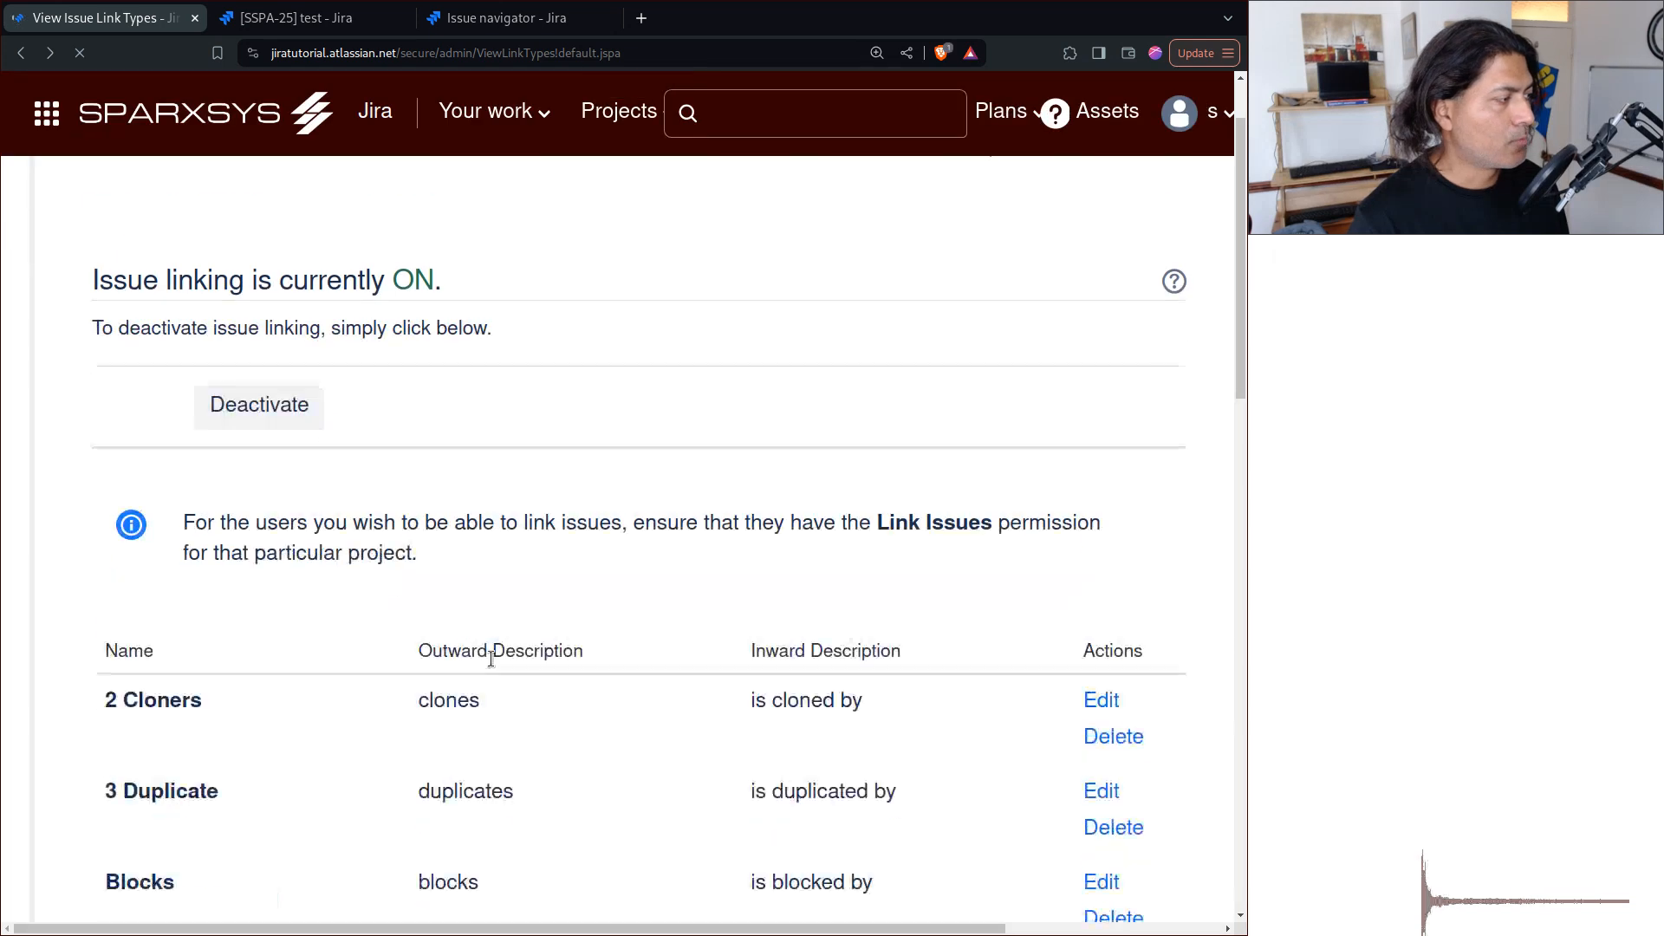
- Rename the Blocks link type to "1 Blocks" in the issue linking administration and save it
scroll(492, 658, down, 2)
click(1111, 683)
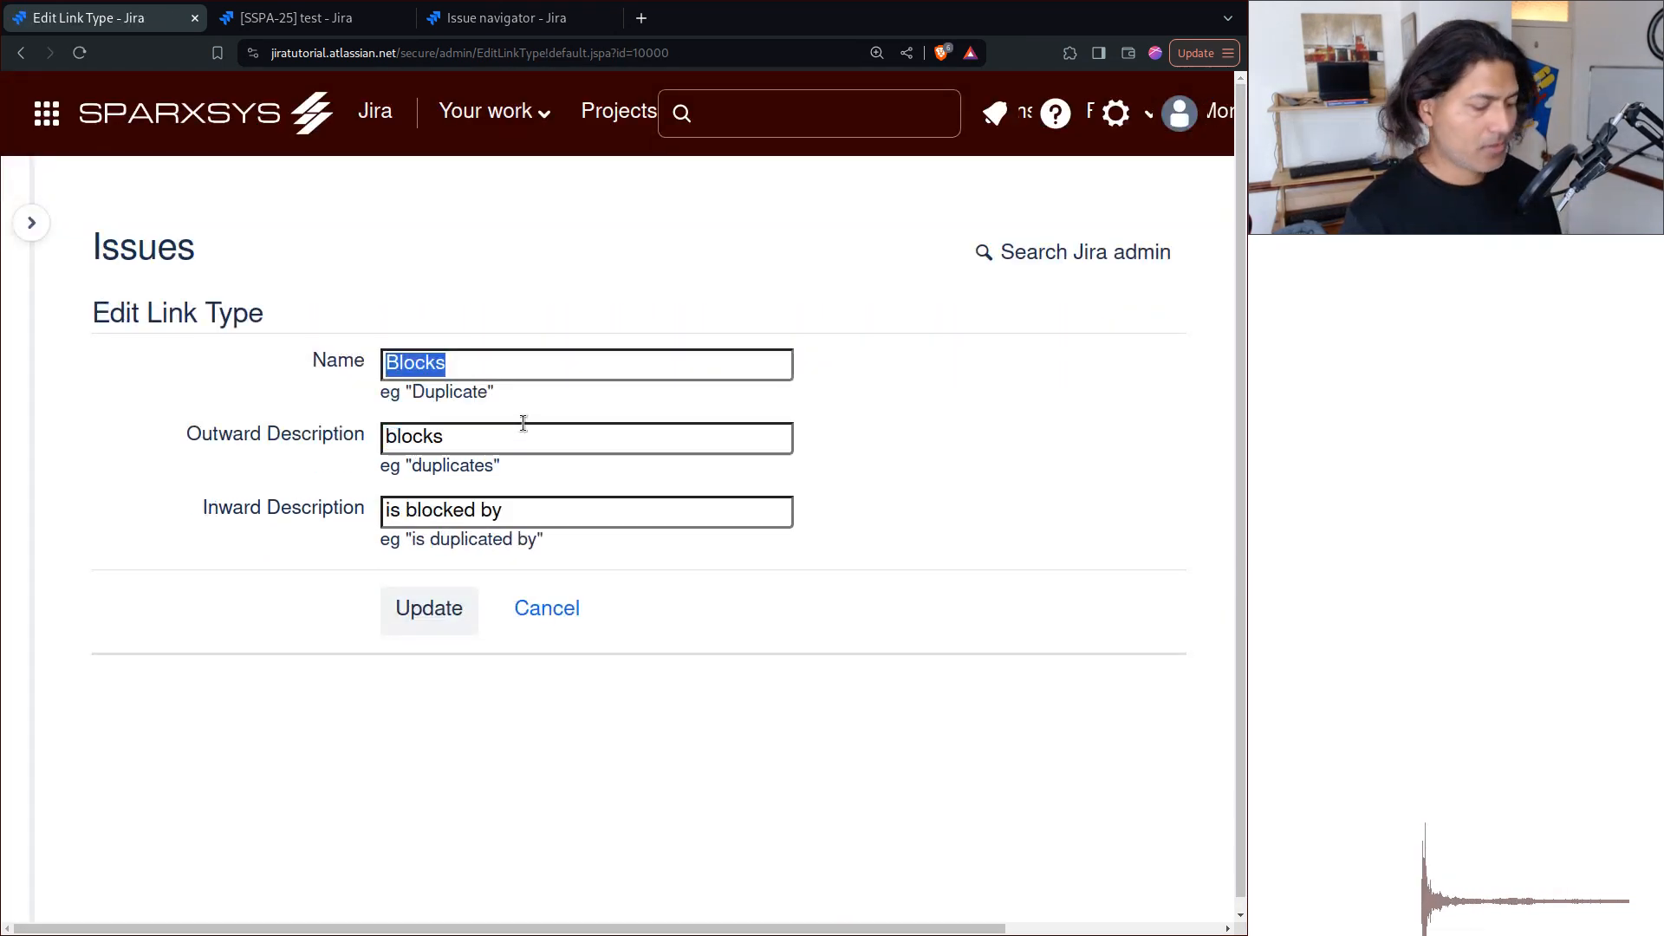
key(Home)
text(1)
click(421, 610)
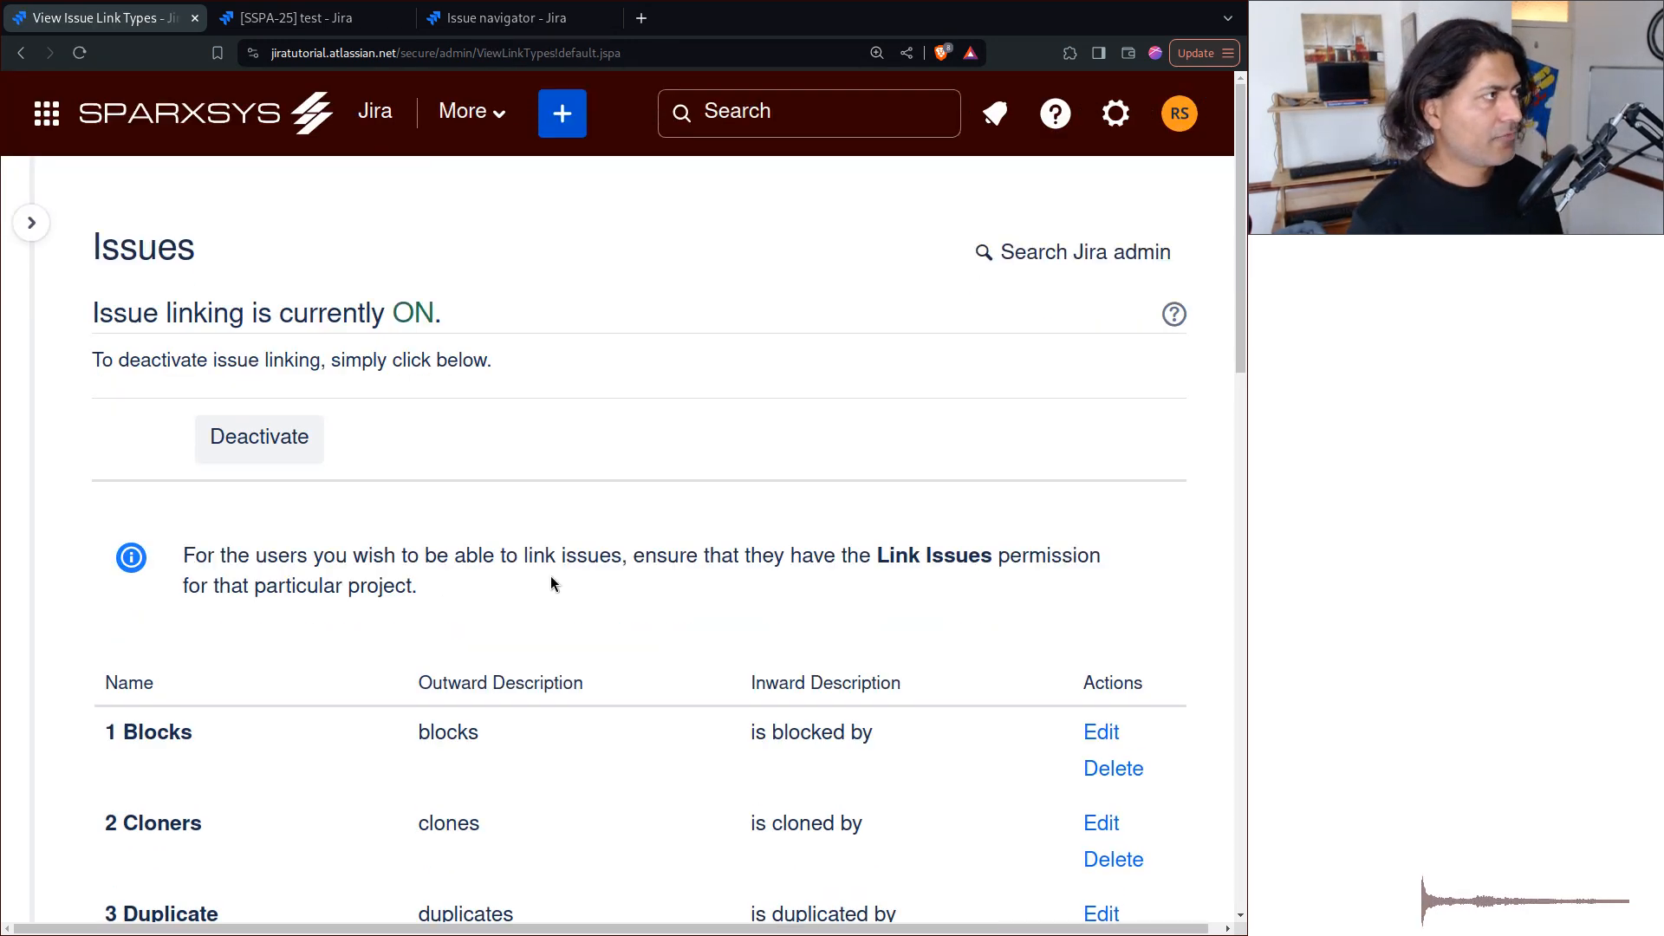
- Return to the issue navigator and rerun the issueLinkType = "1 Duplicate" search
key(ctrl+Tab)
key(ctrl+Tab)
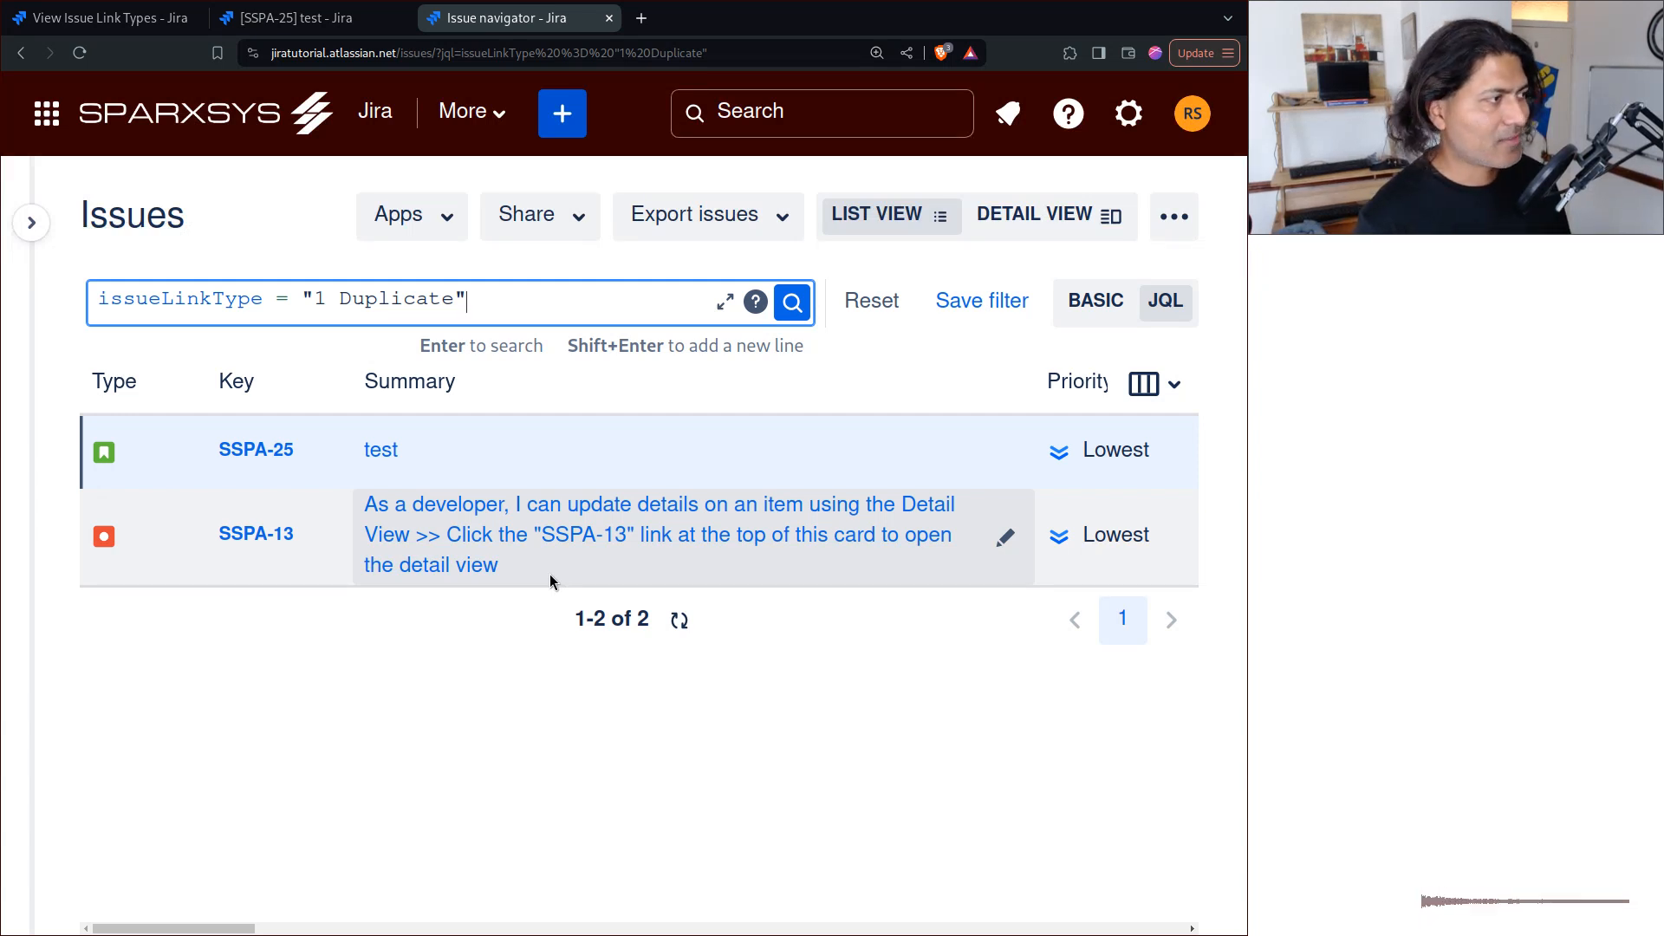
click(793, 304)
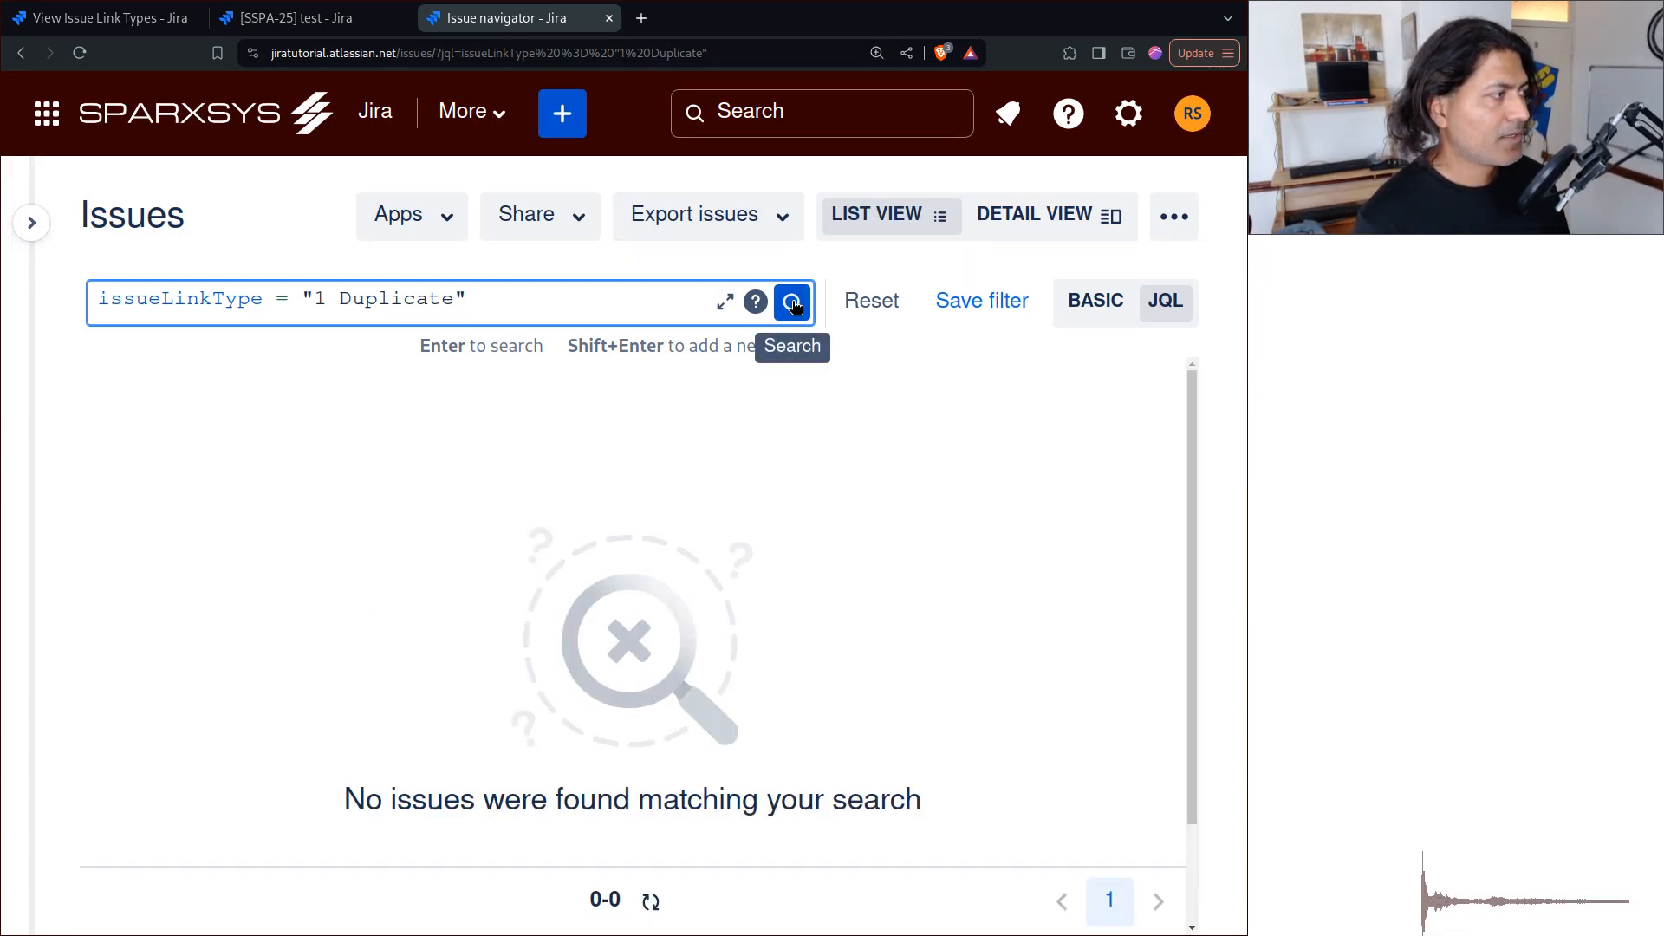
- Reload the issue navigator and change the JQL search to issueLinkType = "3 Duplicate", using the suggested link type
drag(596, 307, 128, 282)
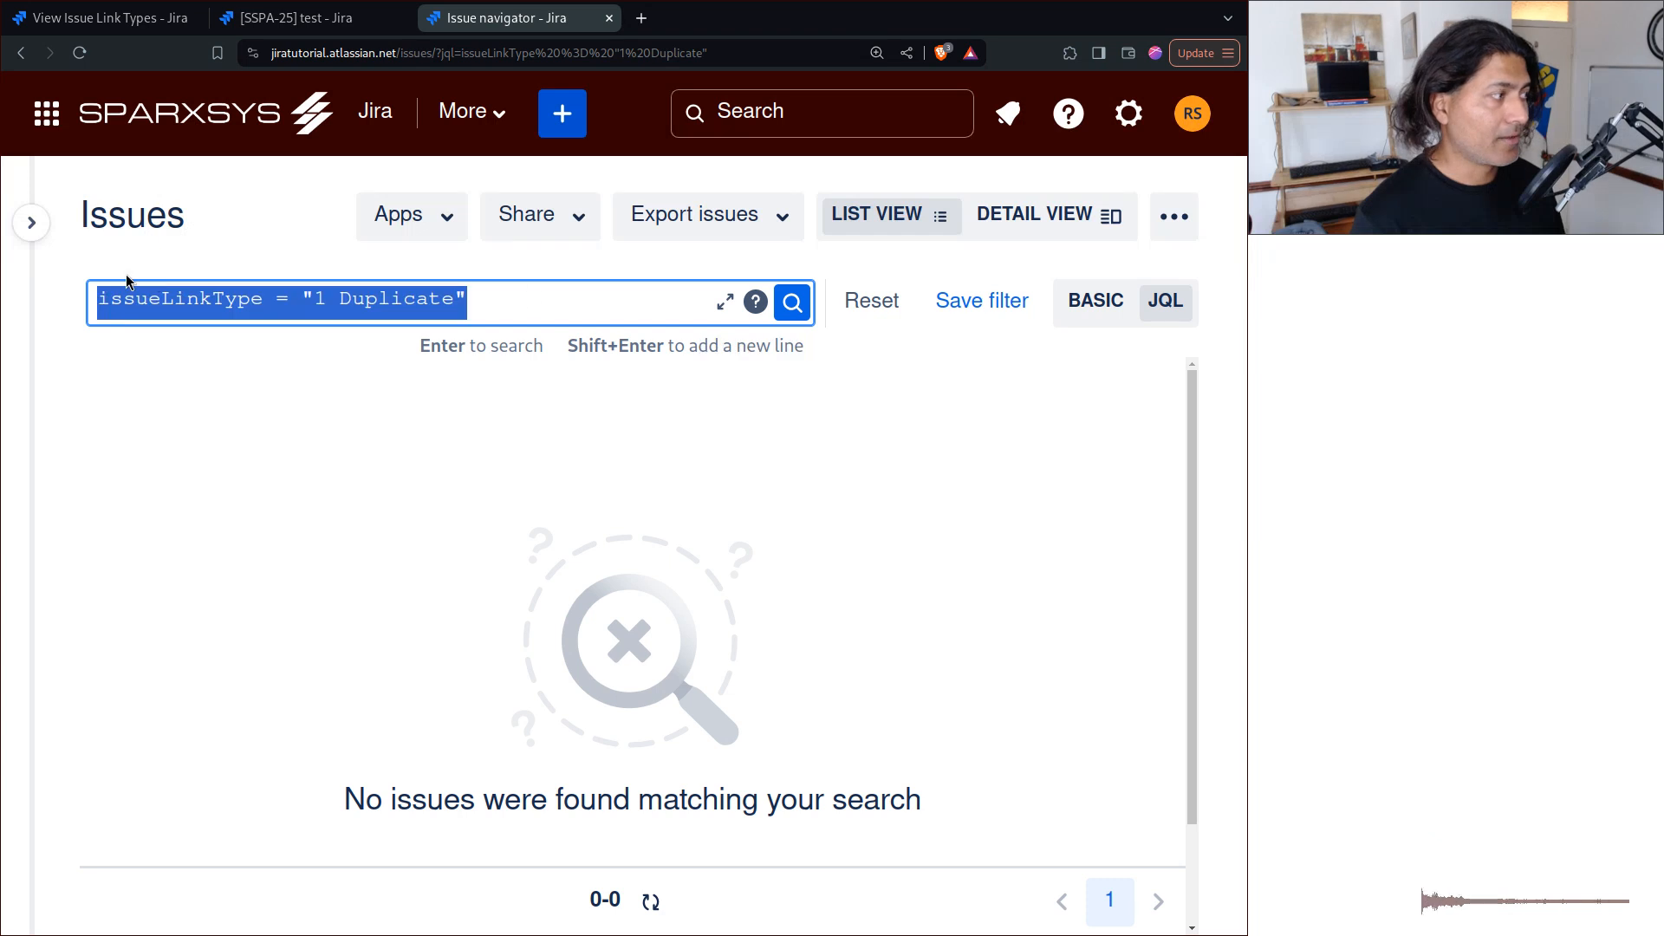
click(194, 257)
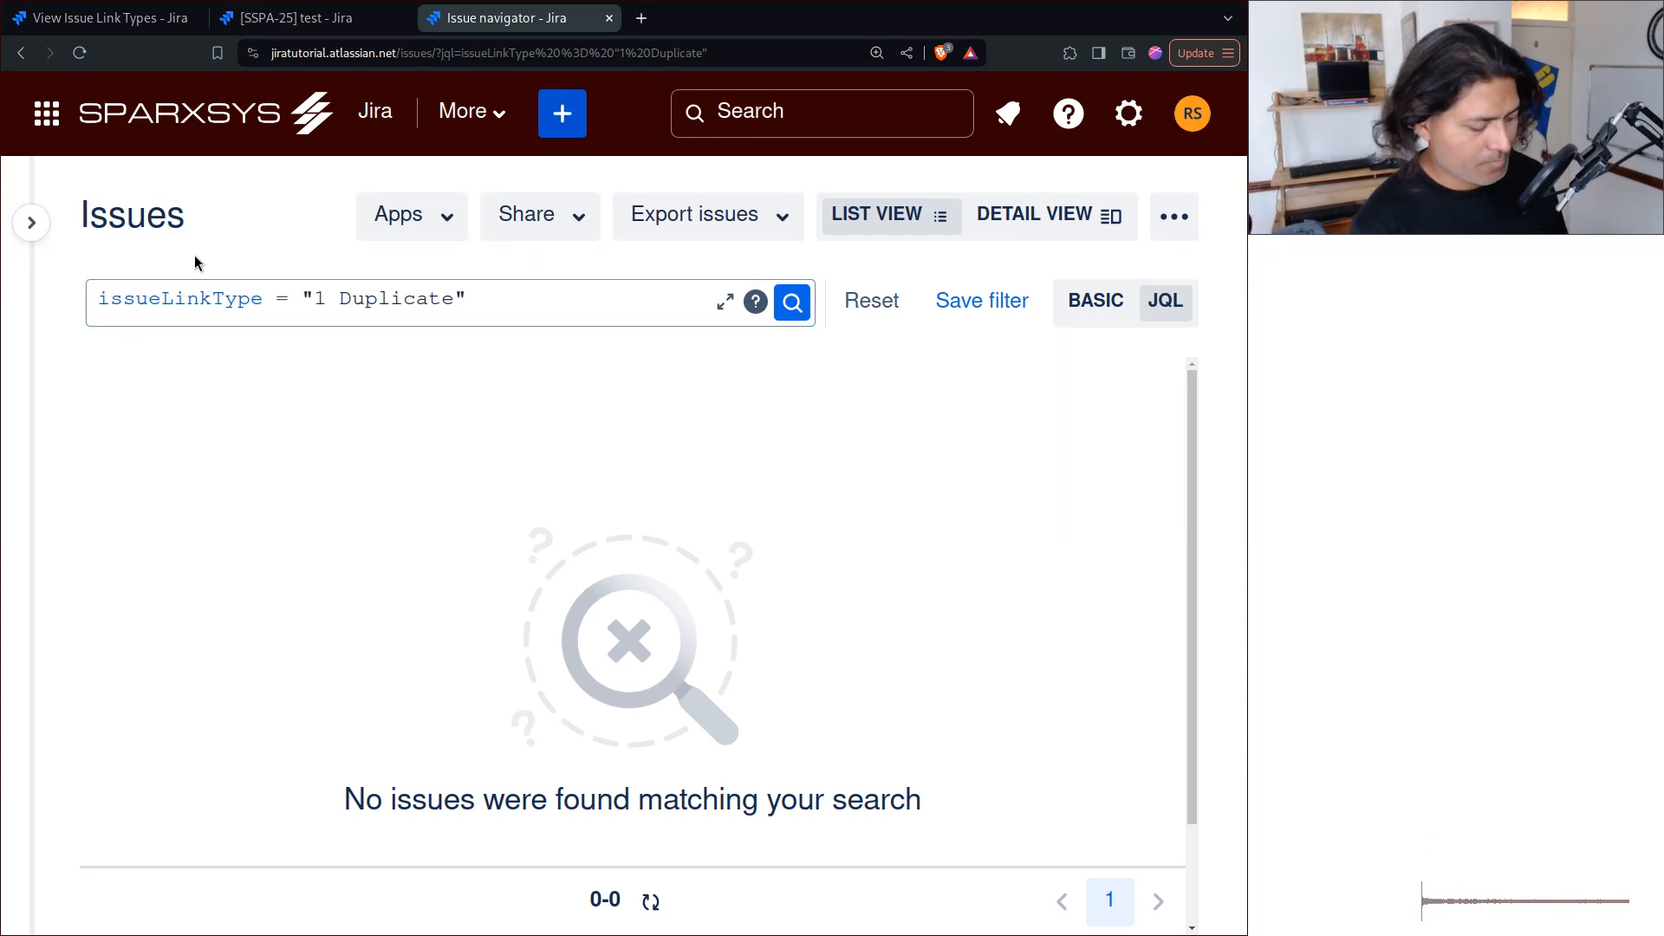
key(F5)
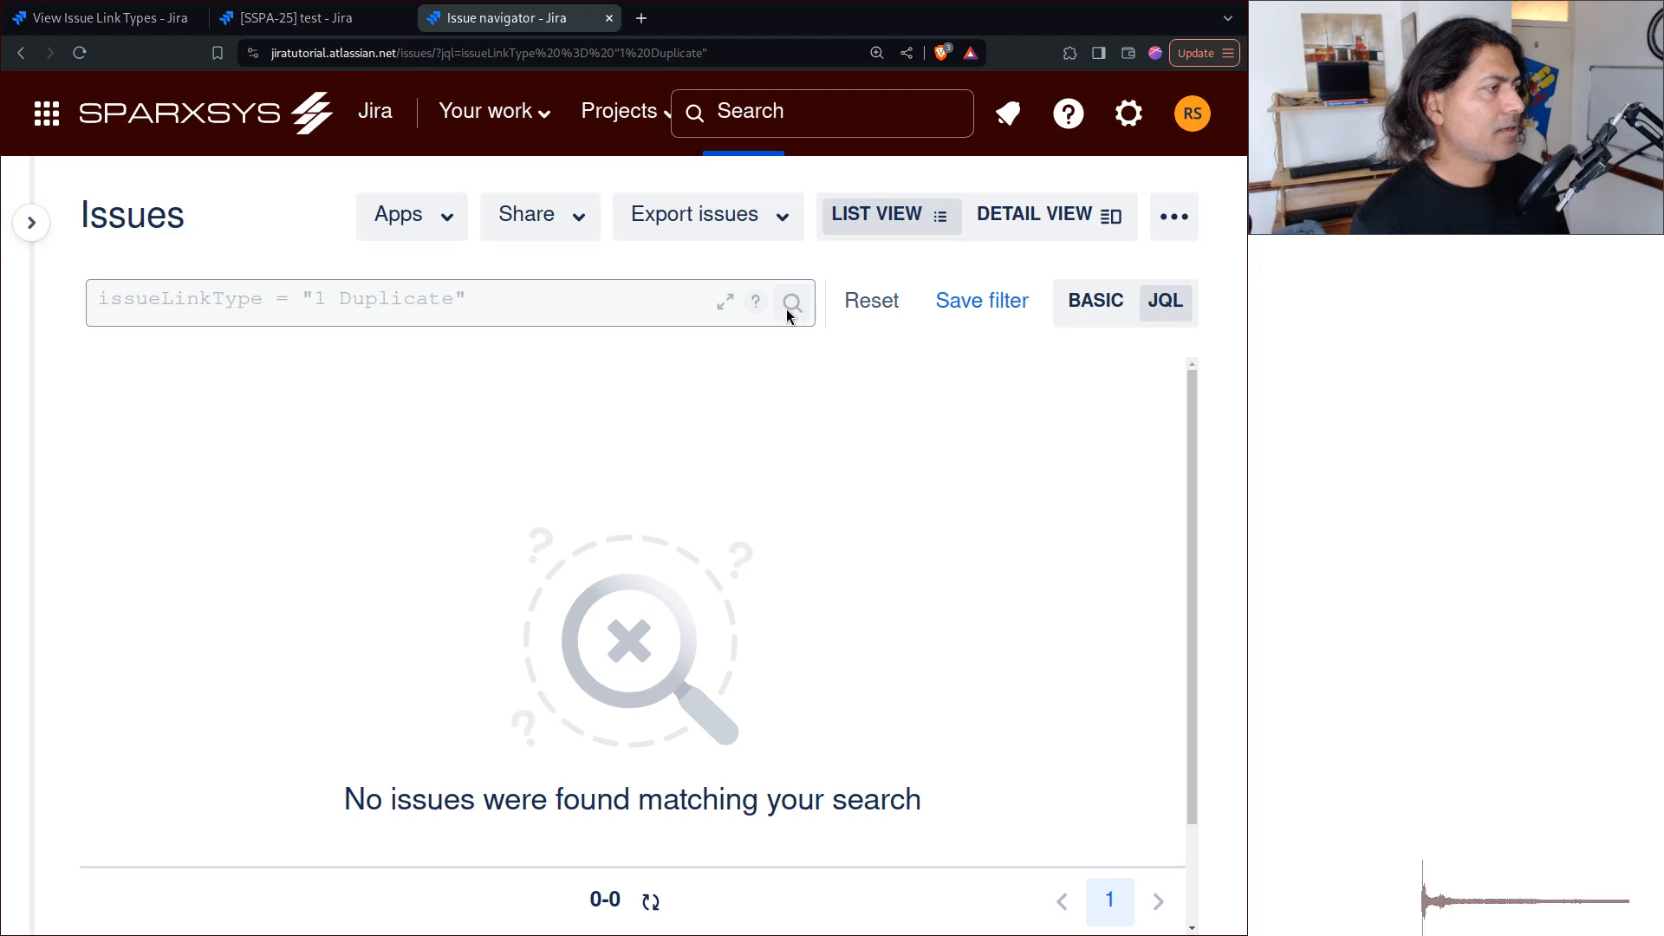
click(506, 298)
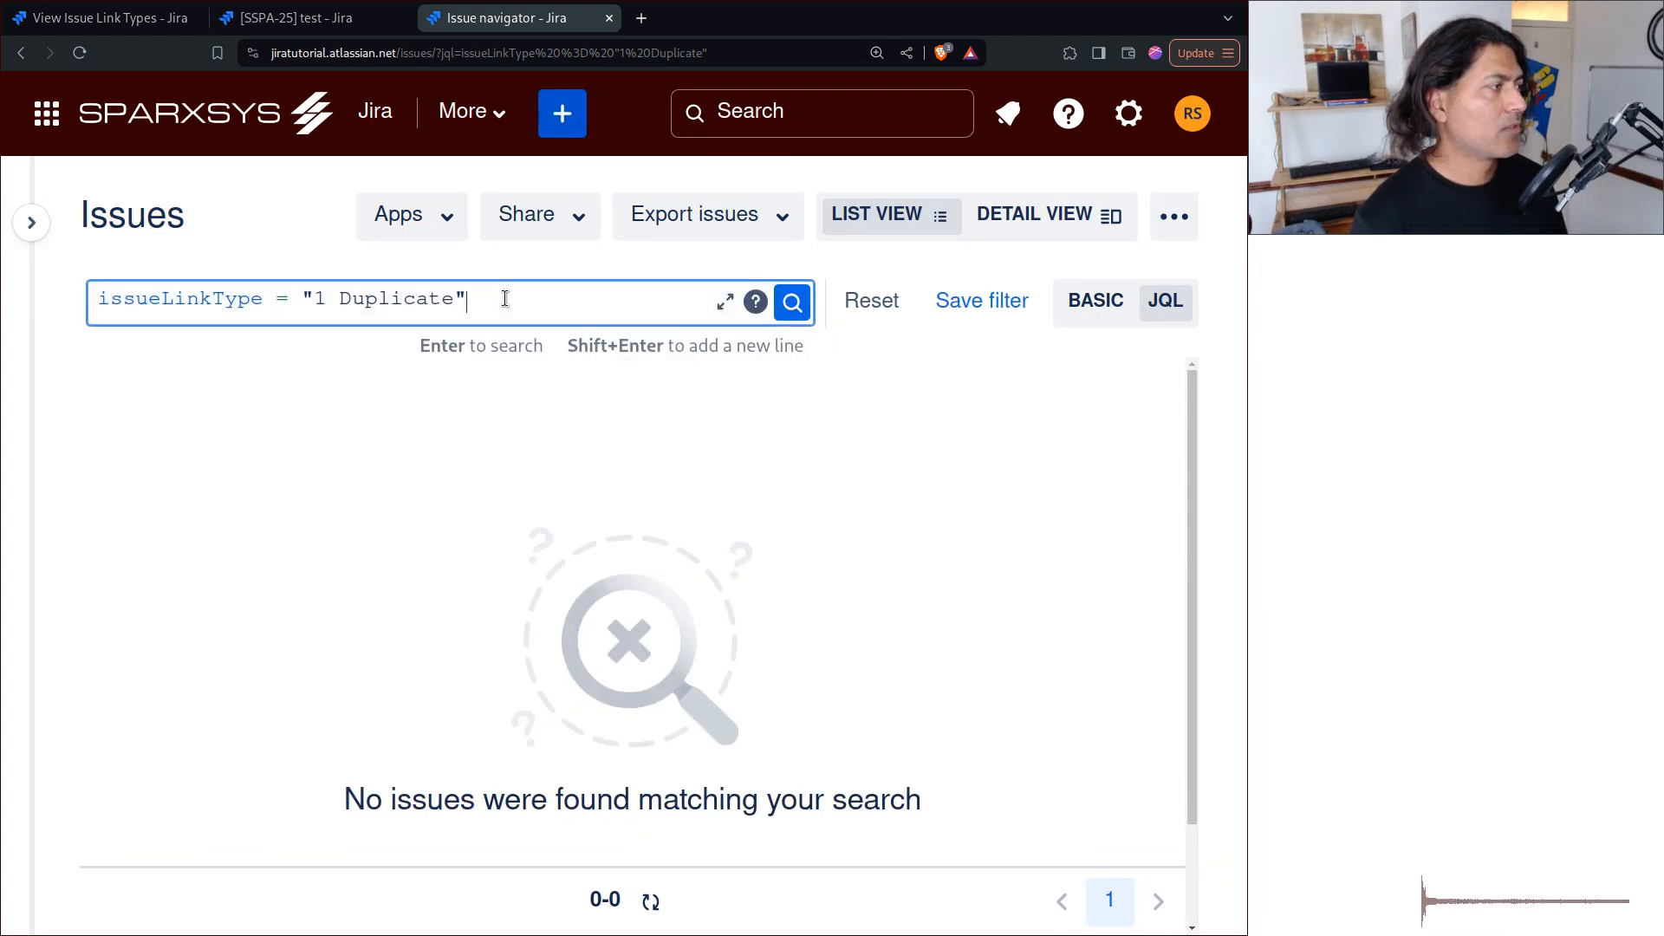
key(shift+Left)
key(shift+Left)
key(BackSpace)
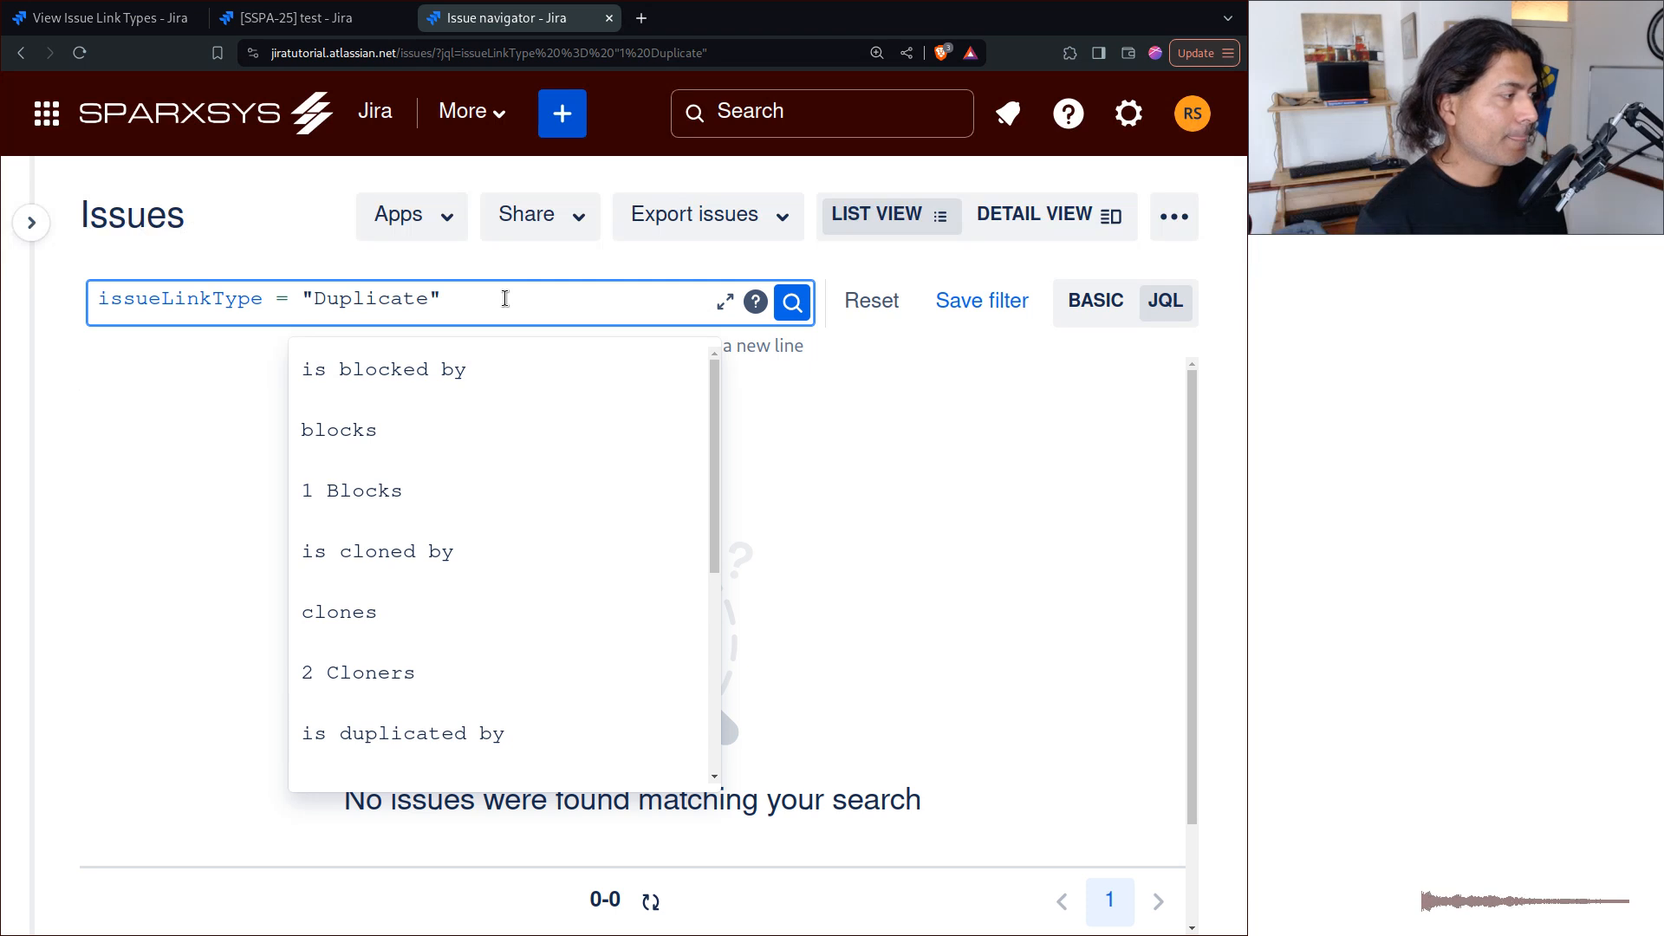
scroll(520, 520, down, 3)
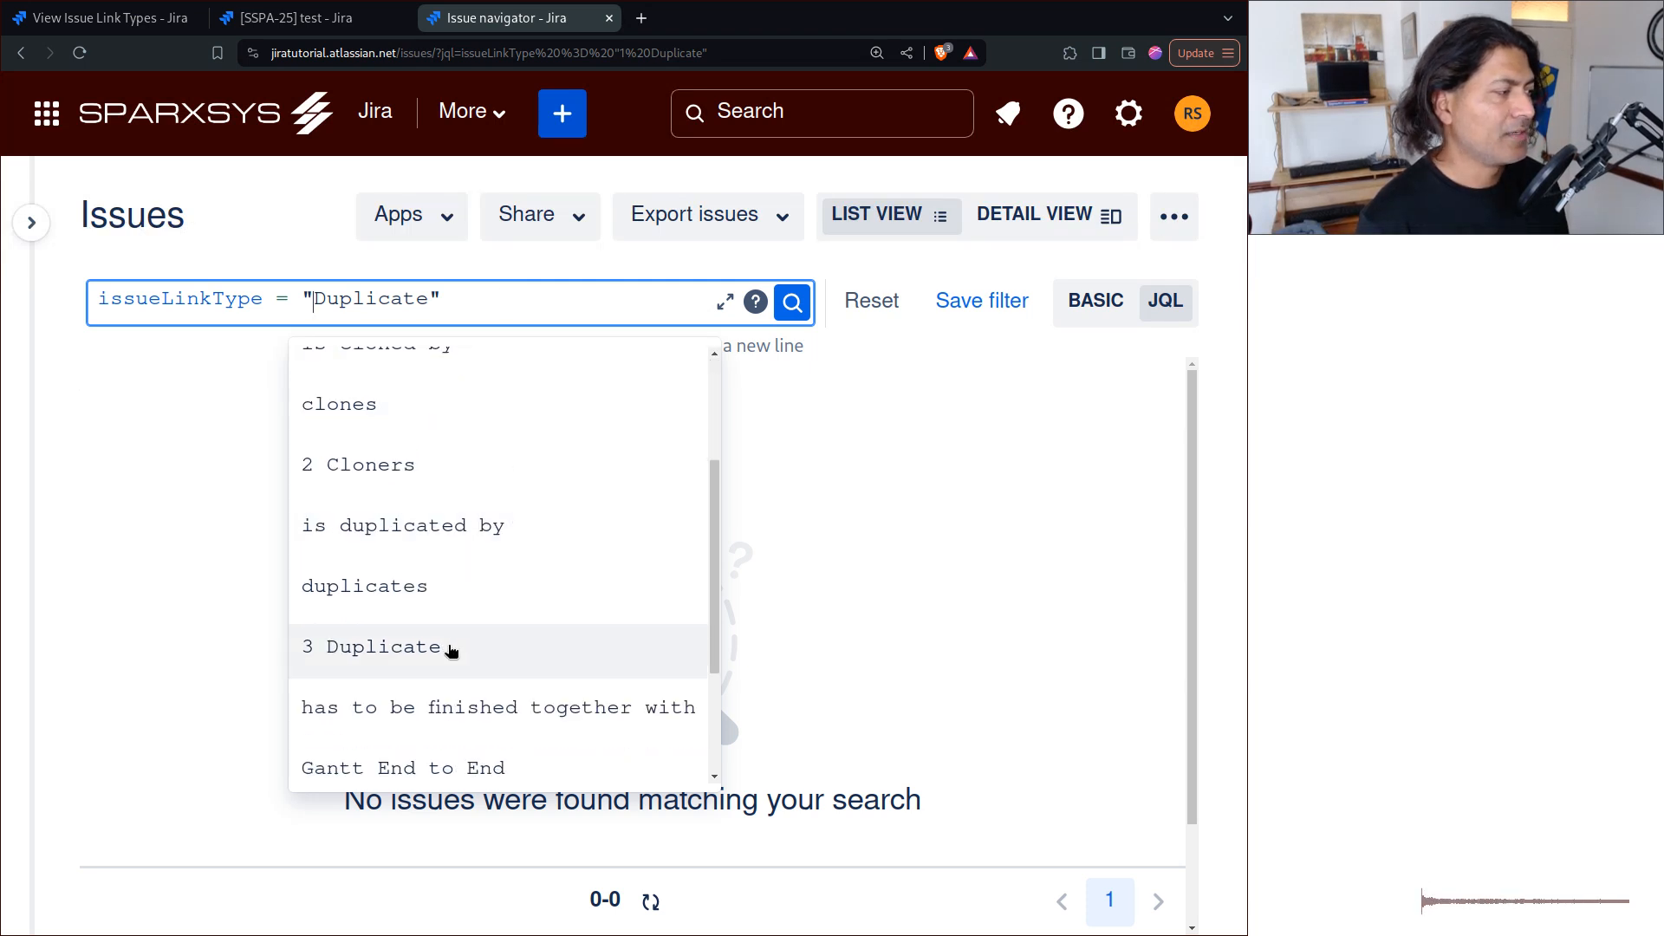
click(450, 648)
click(800, 309)
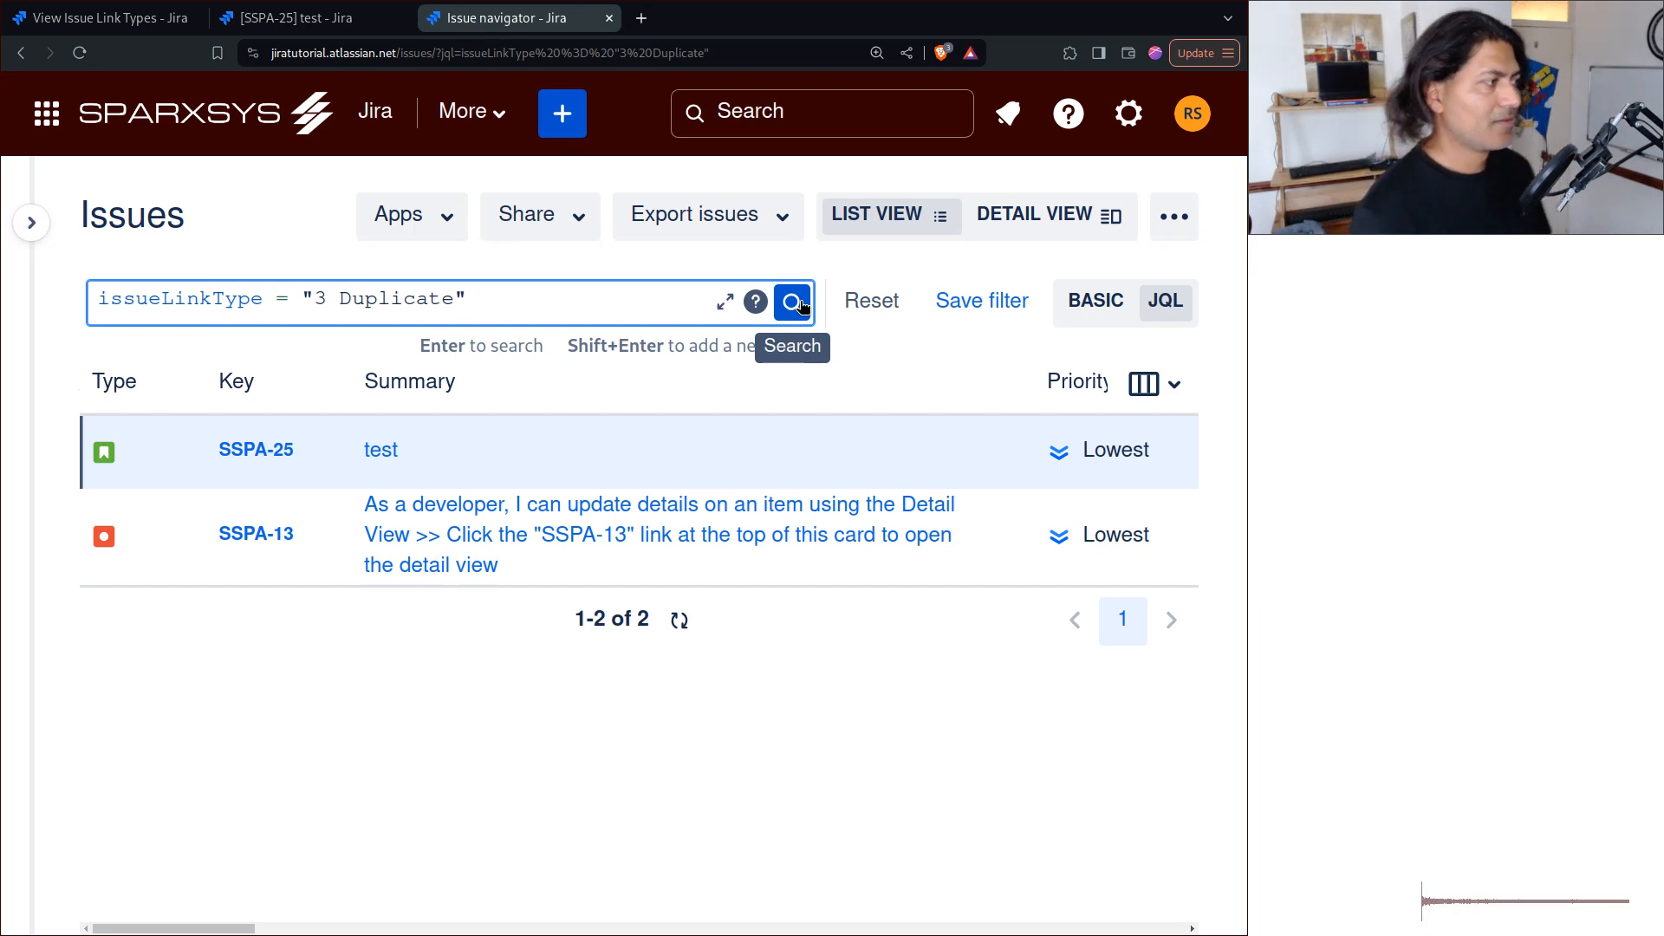
- Return to the issue linking administration and review the names and order of the link types
key(ctrl+1)
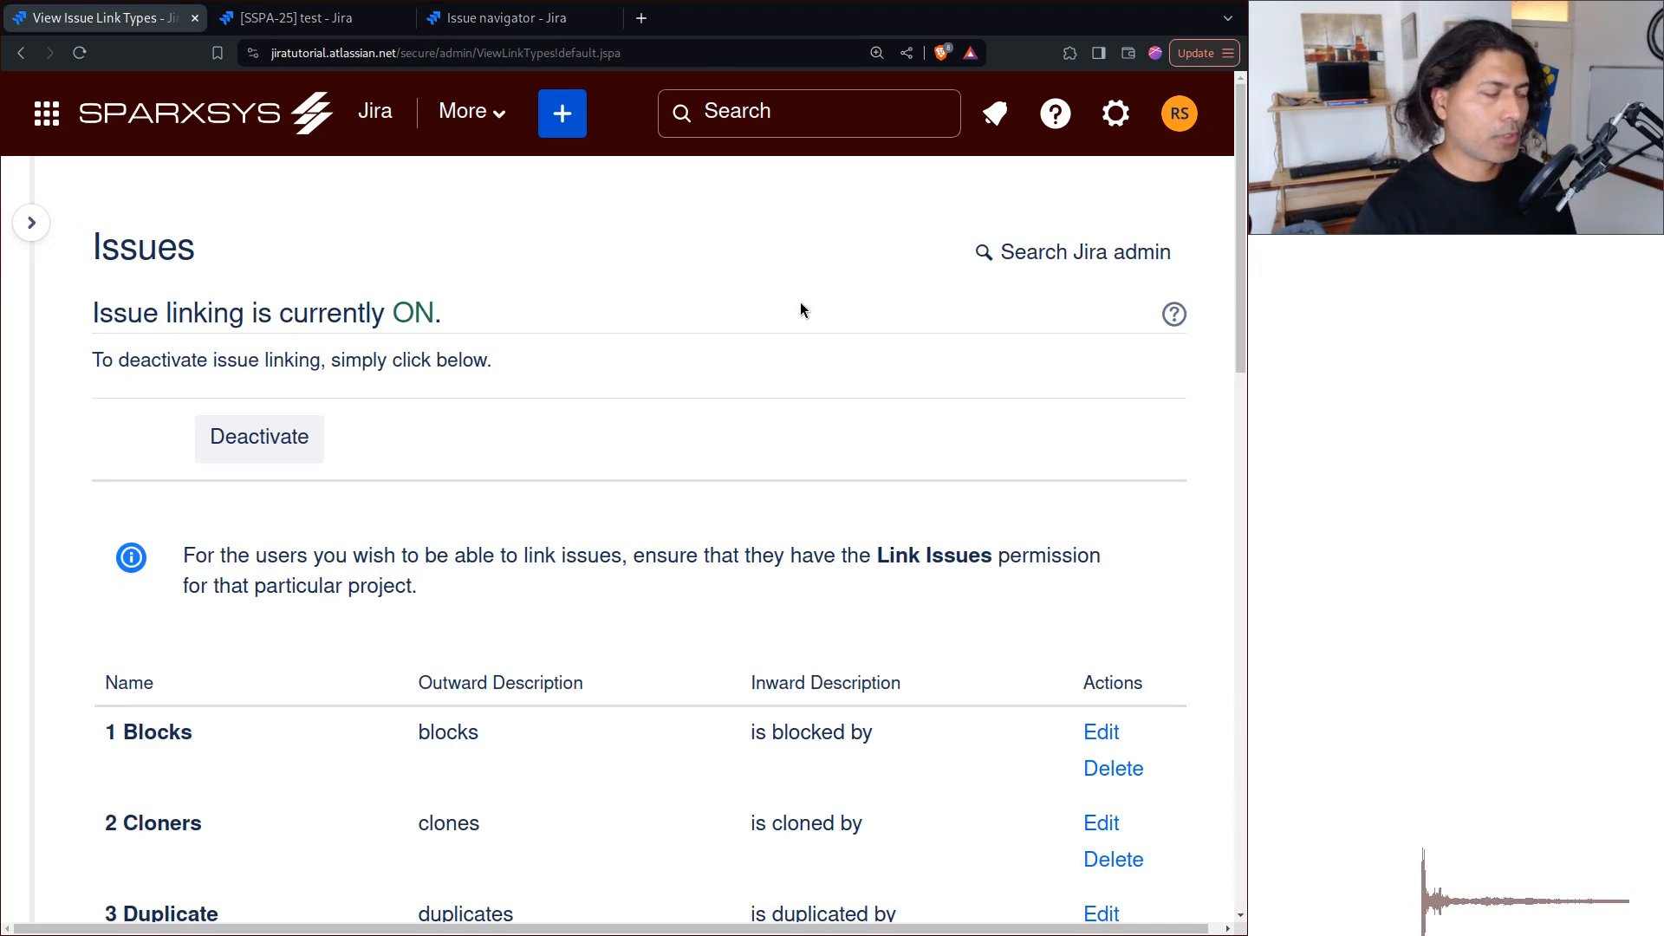
scroll(797, 305, down, 3)
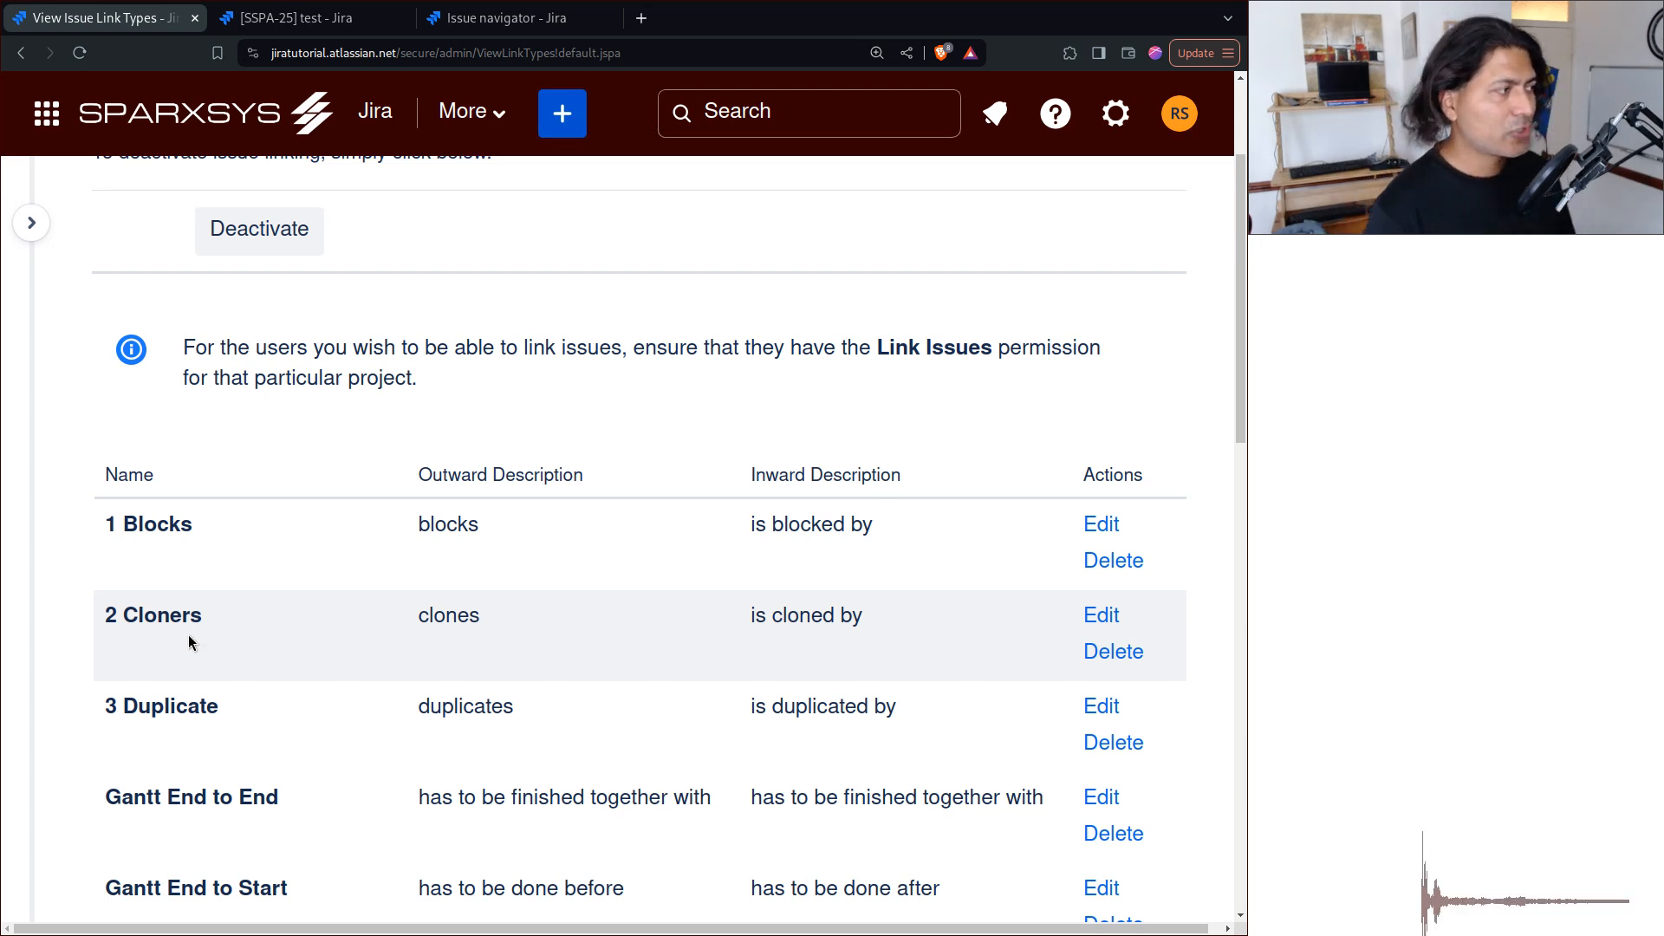
scroll(560, 341, up, 3)
scroll(496, 400, down, 5)
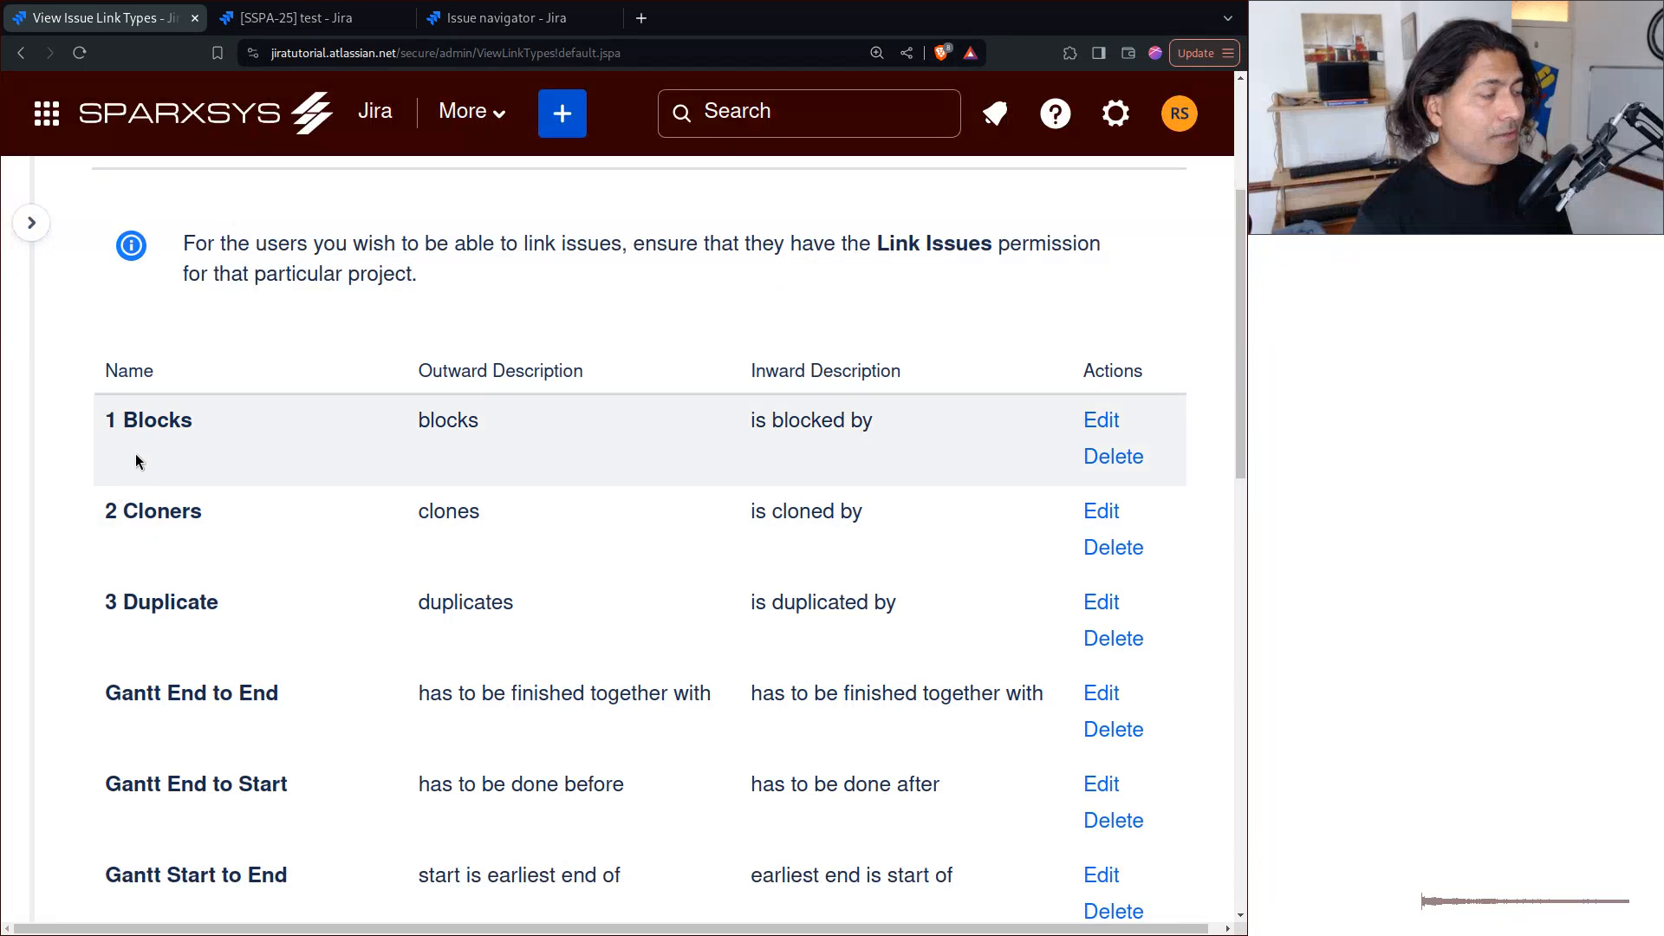